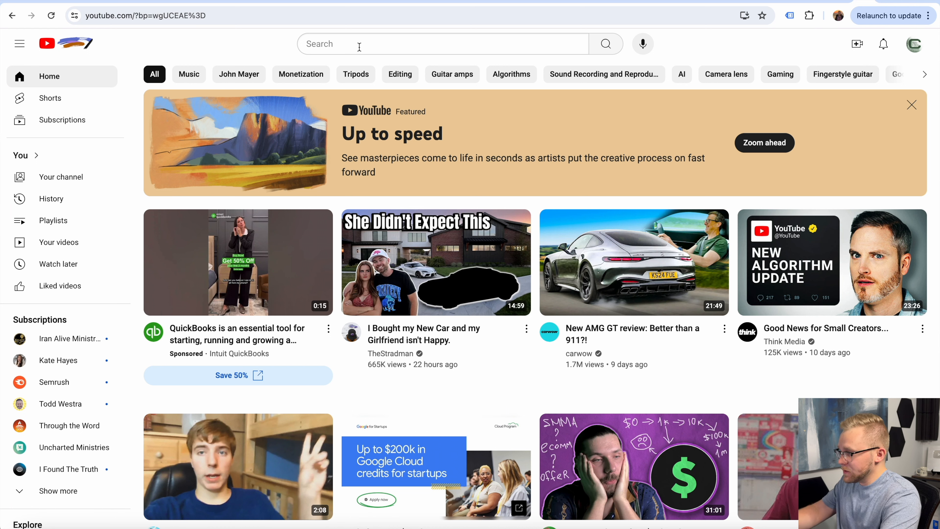
# Search YouTube for "how to create a youtube thumbnail" and sort the results by view count.
pyautogui.click(360, 47)
pyautogui.write('ho')
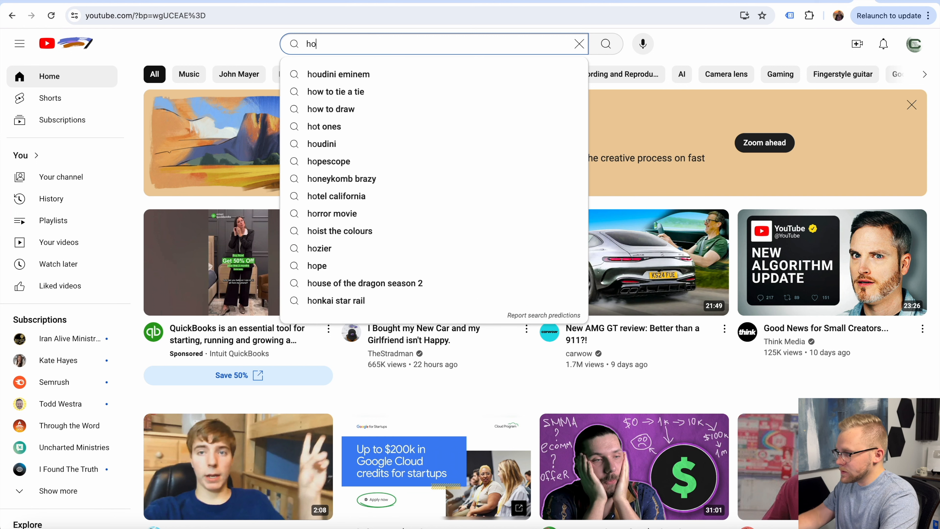
pyautogui.write('w to cre')
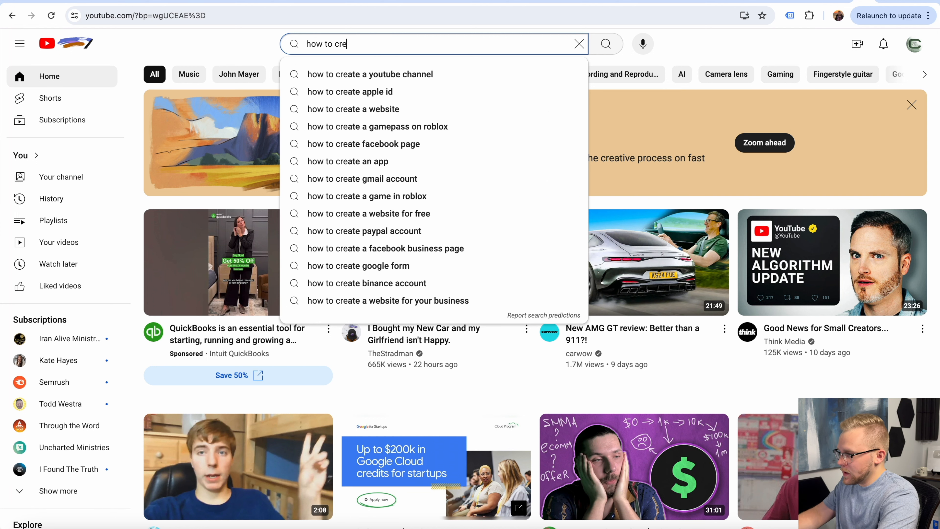
pyautogui.write('ate a youtube thumbnail')
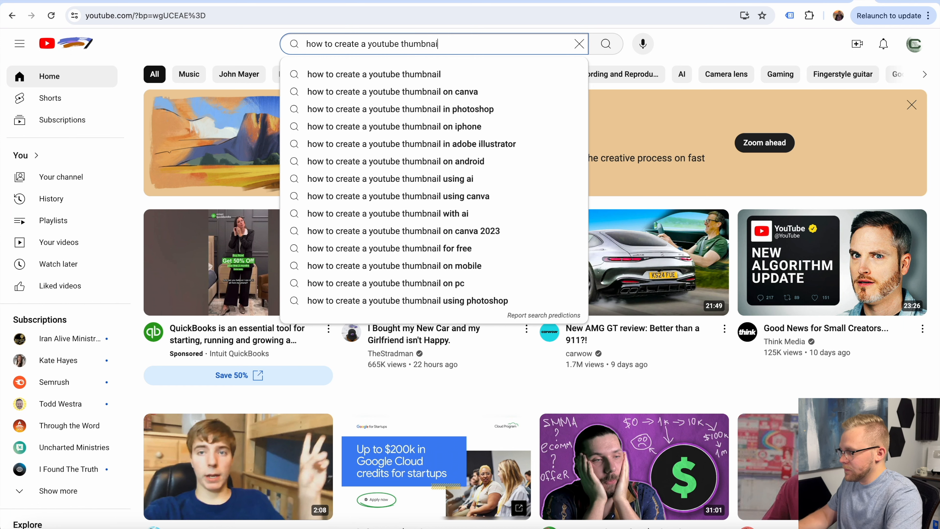
pyautogui.press('Return')
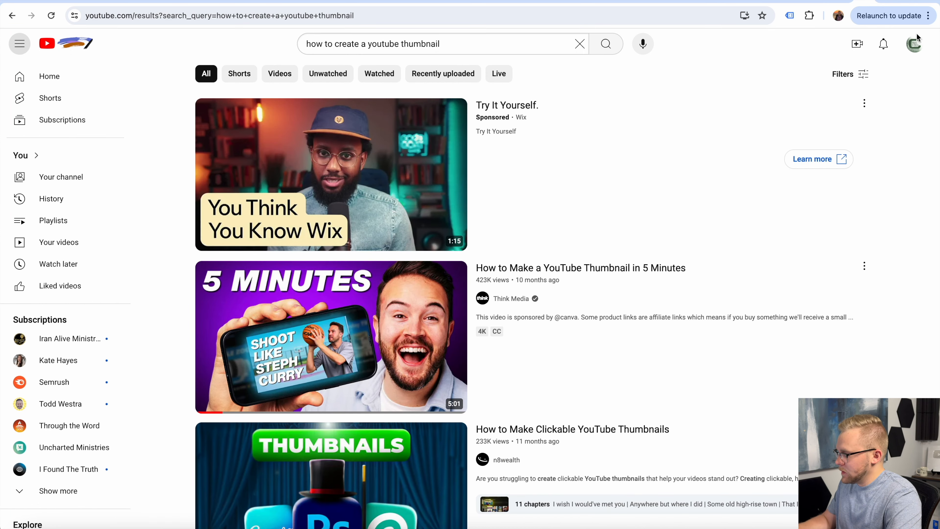
pyautogui.click(860, 77)
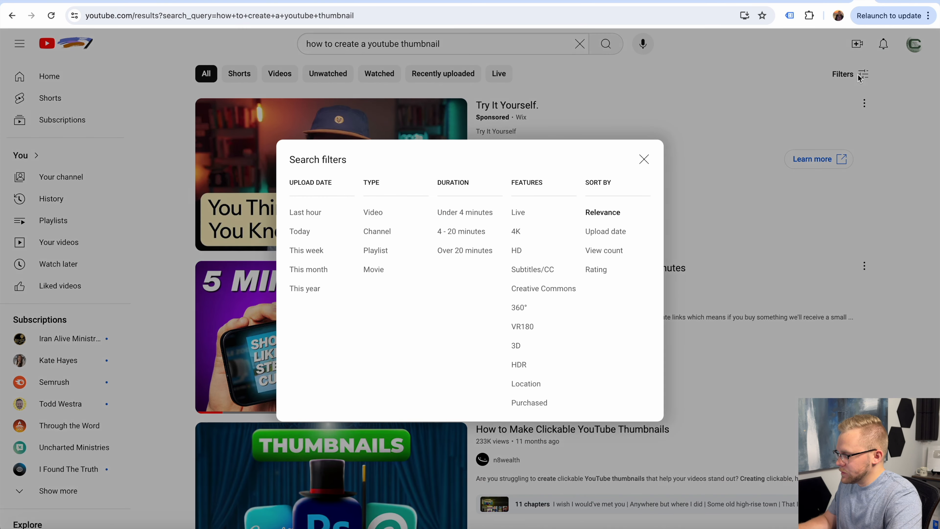
pyautogui.click(601, 251)
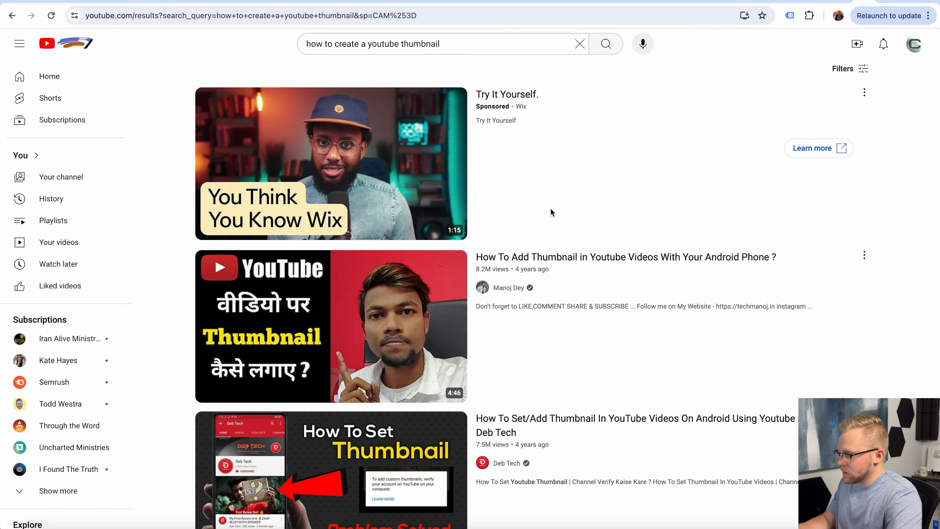
# Examine the most-viewed results, comparing the colours, text, faces and logos used in their thumbnails.
pyautogui.scroll(-7, 550, 209)
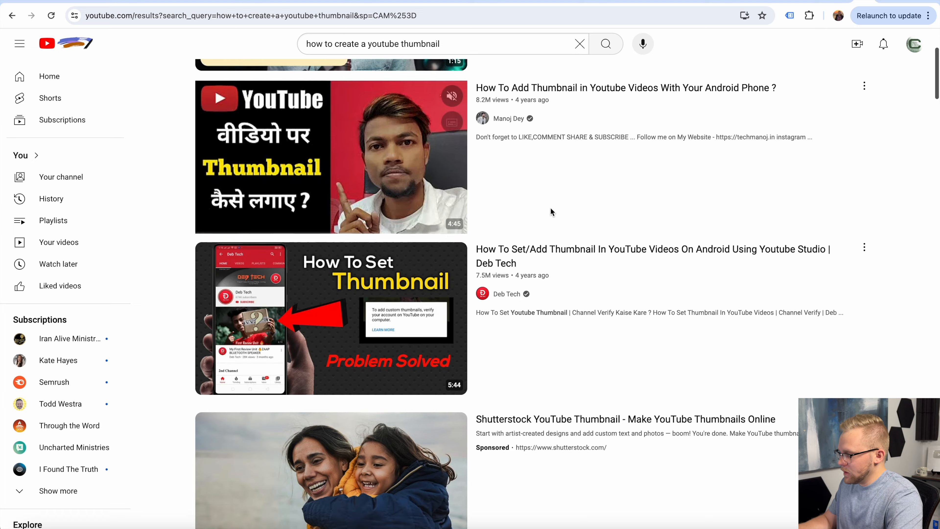
pyautogui.scroll(-8, 552, 213)
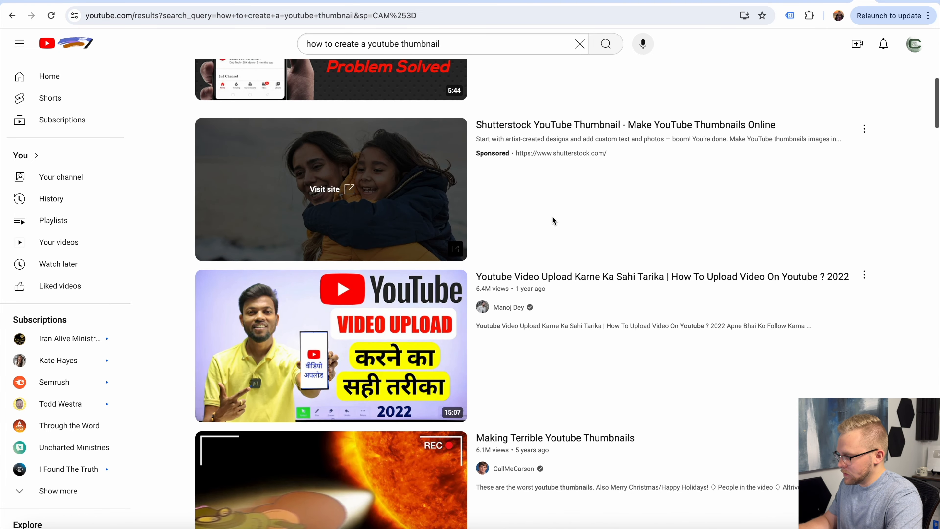
pyautogui.scroll(-4, 554, 223)
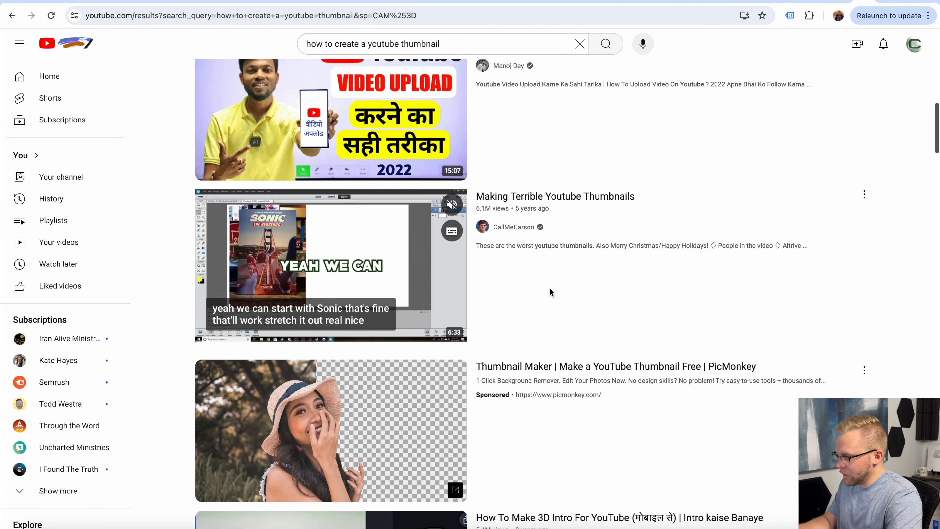
pyautogui.scroll(-7, 555, 276)
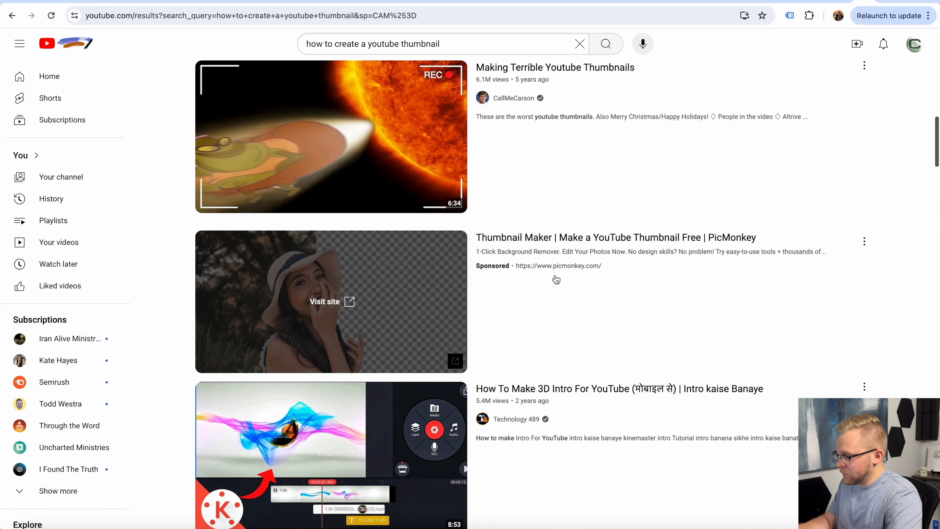
pyautogui.scroll(-5, 556, 279)
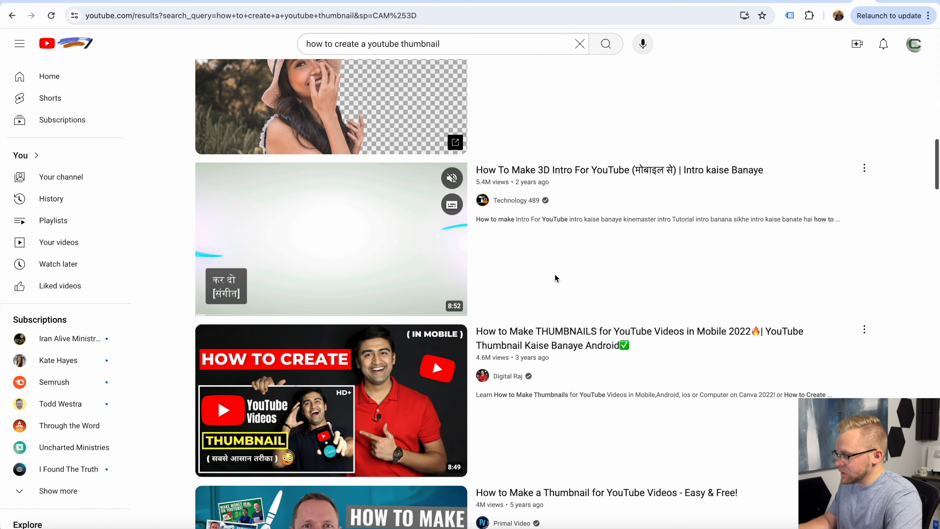
pyautogui.scroll(-2, 556, 279)
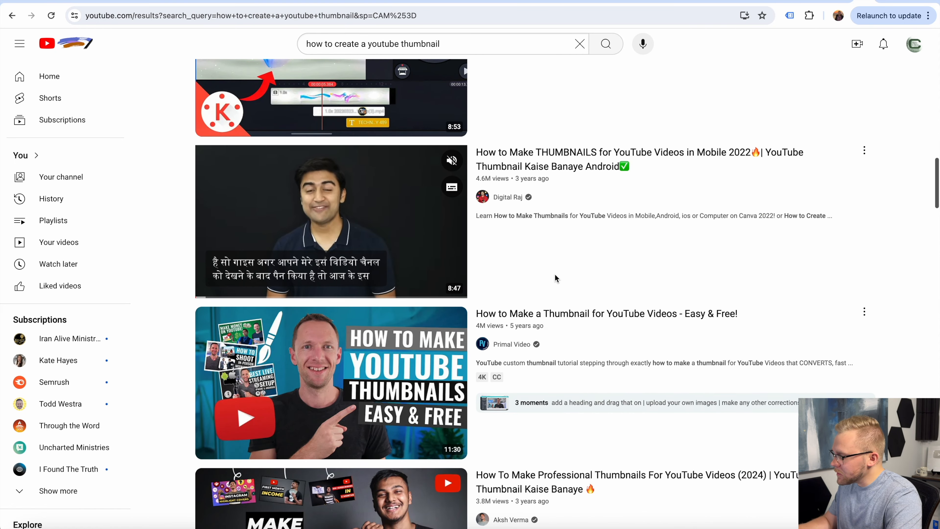
pyautogui.scroll(-4, 556, 277)
pyautogui.scroll(-3, 555, 277)
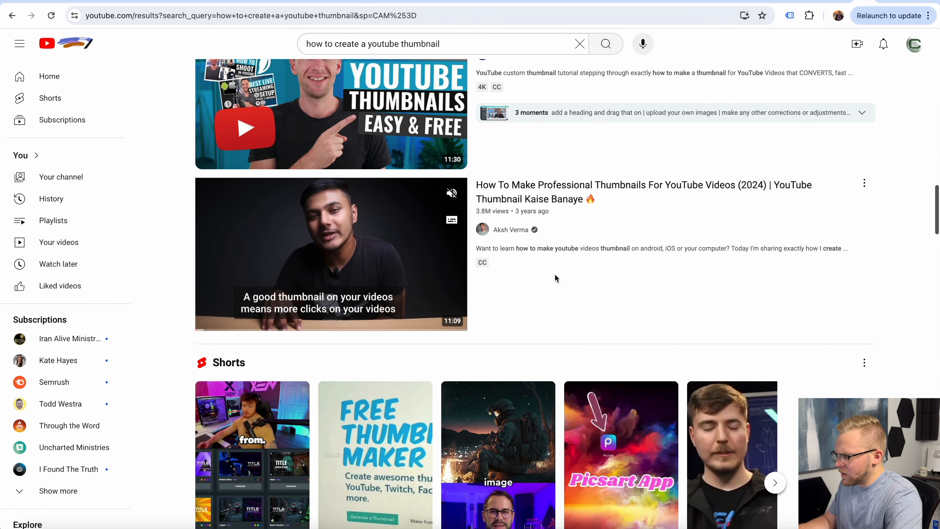
pyautogui.scroll(-10, 556, 294)
pyautogui.scroll(-13, 556, 295)
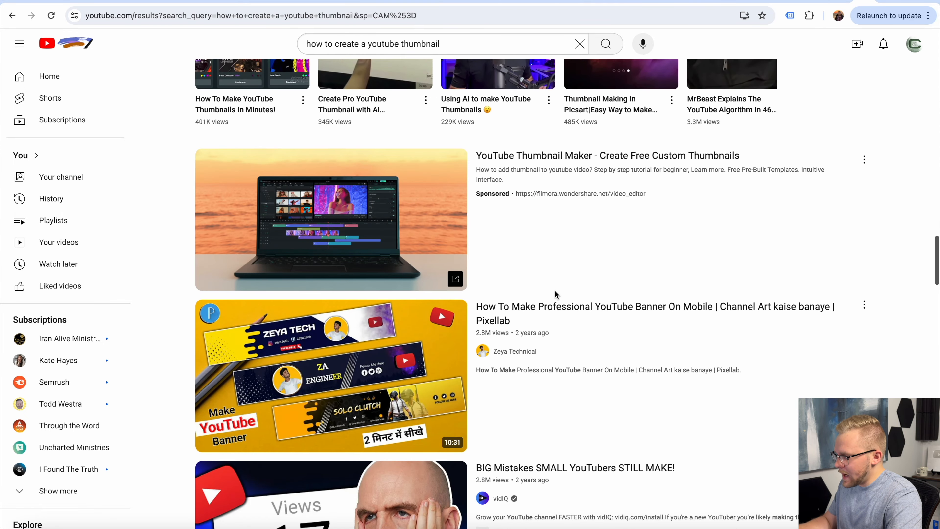
pyautogui.scroll(6, 556, 295)
pyautogui.scroll(-15, 556, 295)
pyautogui.scroll(4, 556, 295)
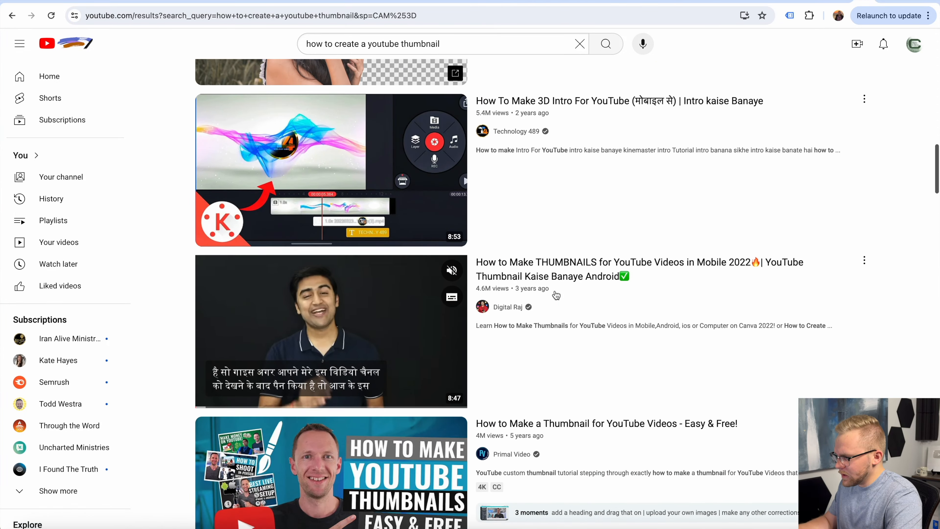
pyautogui.scroll(-1, 556, 295)
pyautogui.scroll(-8, 556, 295)
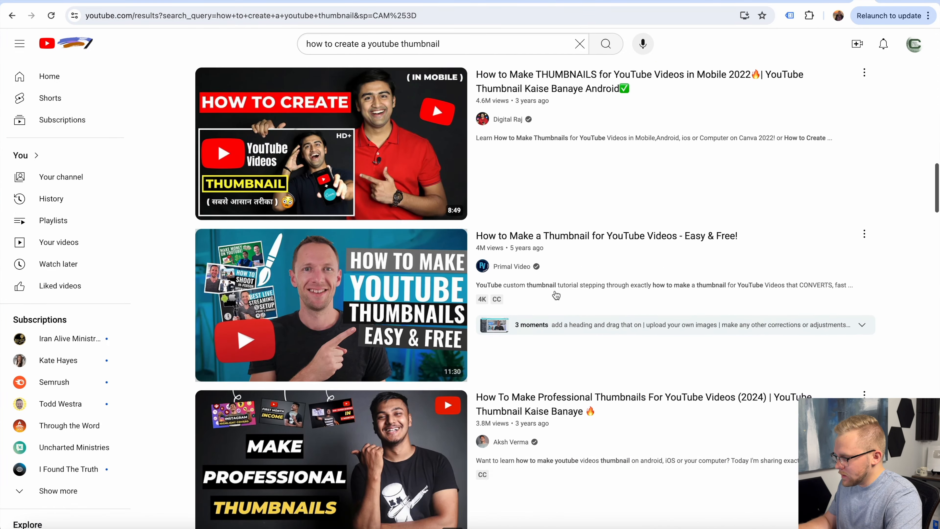
pyautogui.scroll(-20, 557, 376)
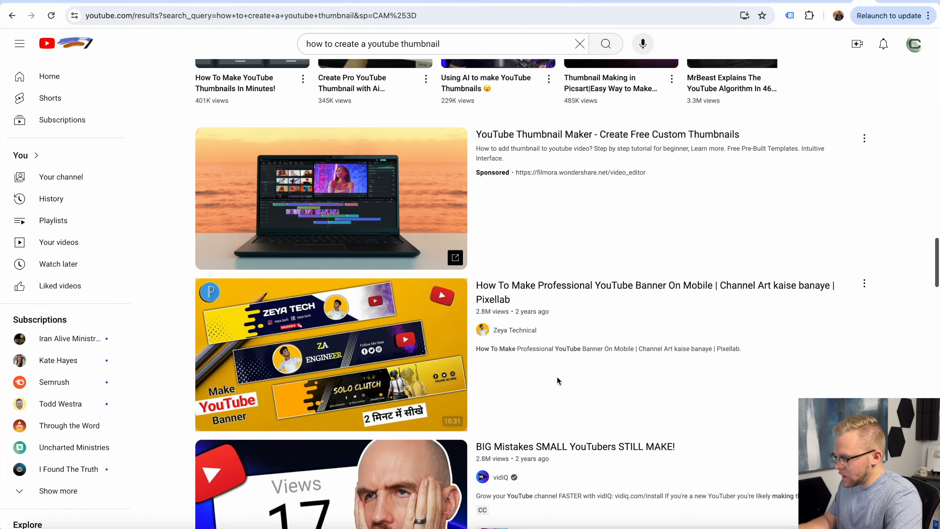
pyautogui.scroll(-20, 558, 382)
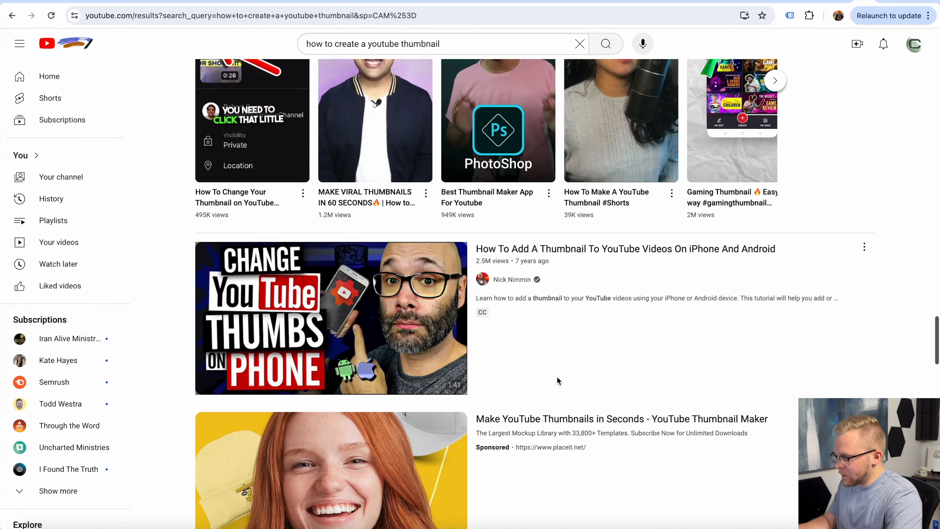
pyautogui.scroll(-20, 558, 380)
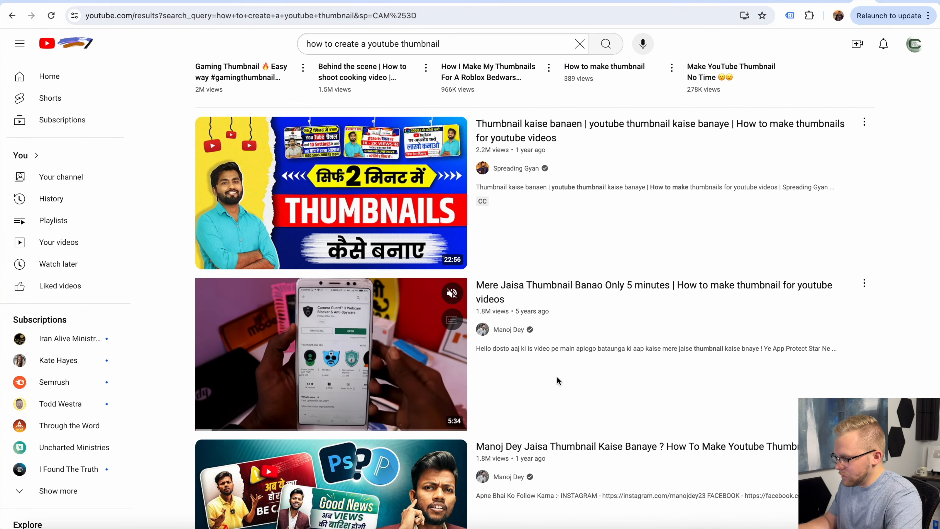
pyautogui.scroll(-5, 557, 377)
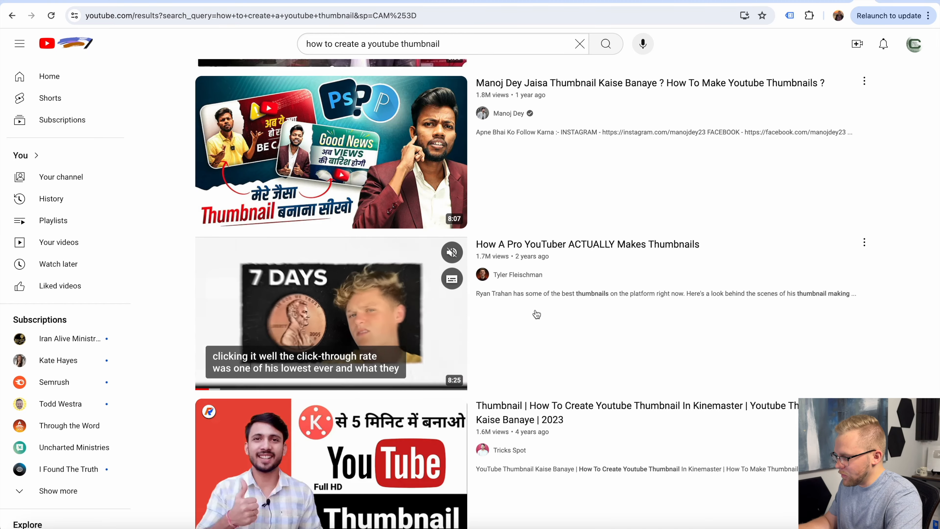
pyautogui.scroll(-12, 565, 375)
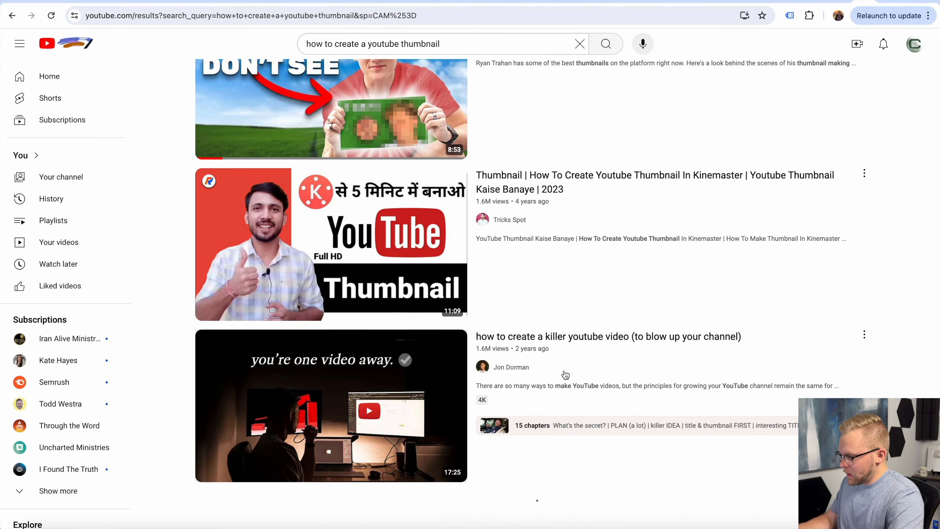
pyautogui.scroll(-19, 565, 373)
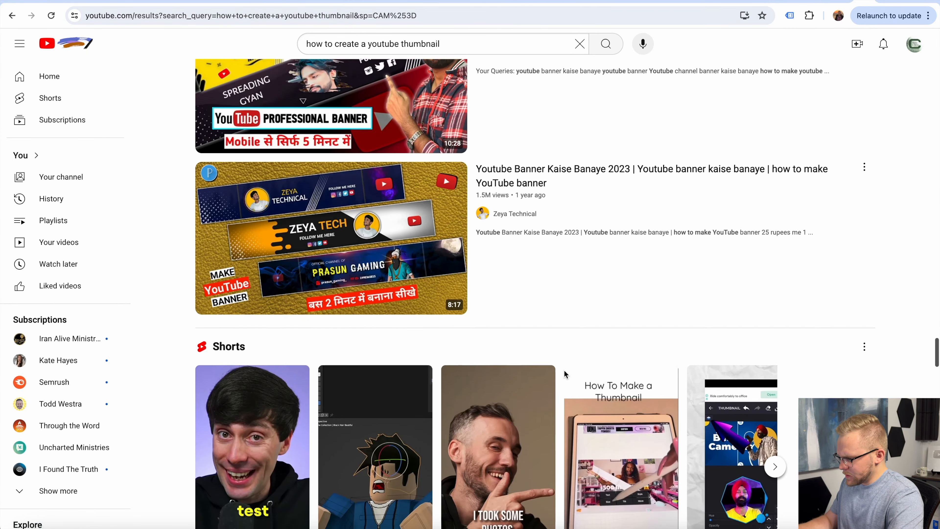
pyautogui.scroll(-20, 565, 375)
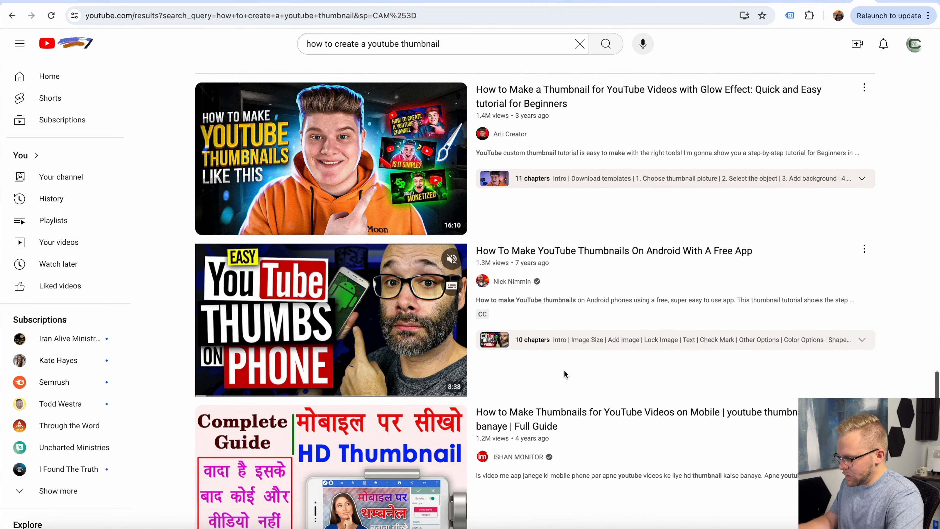
pyautogui.scroll(-20, 565, 374)
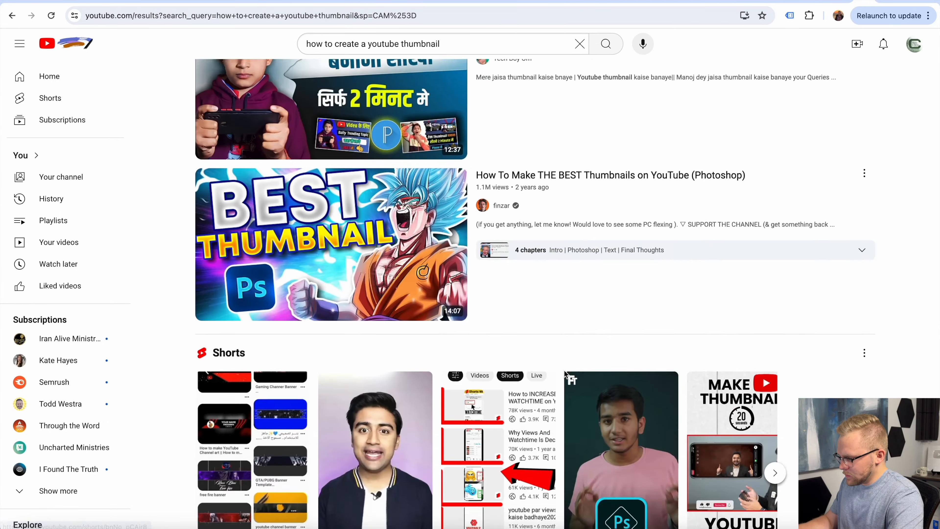
pyautogui.scroll(-16, 564, 369)
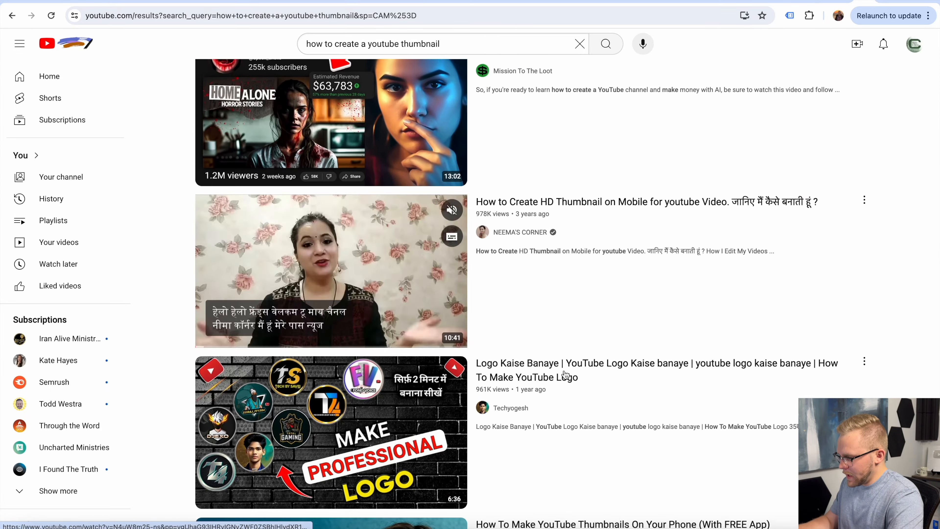
pyautogui.scroll(-3, 564, 370)
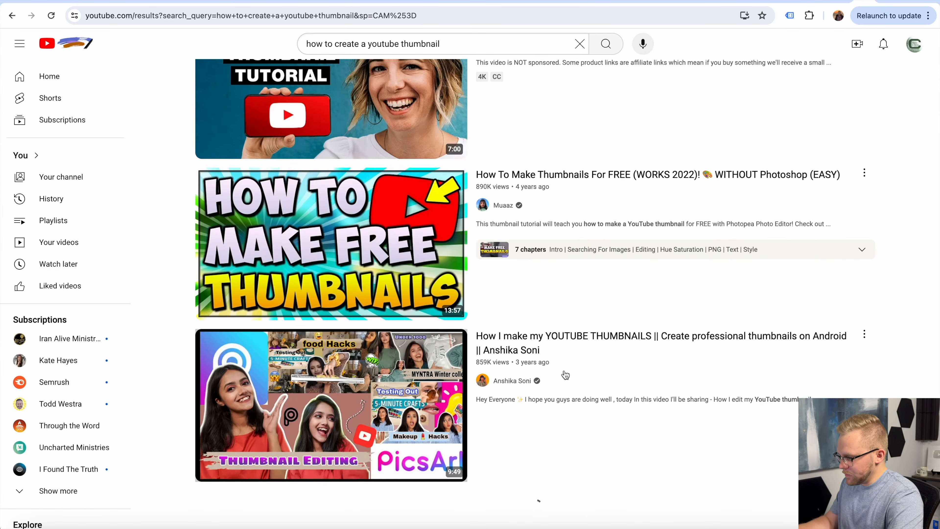
pyautogui.scroll(-10, 573, 407)
pyautogui.scroll(-20, 573, 407)
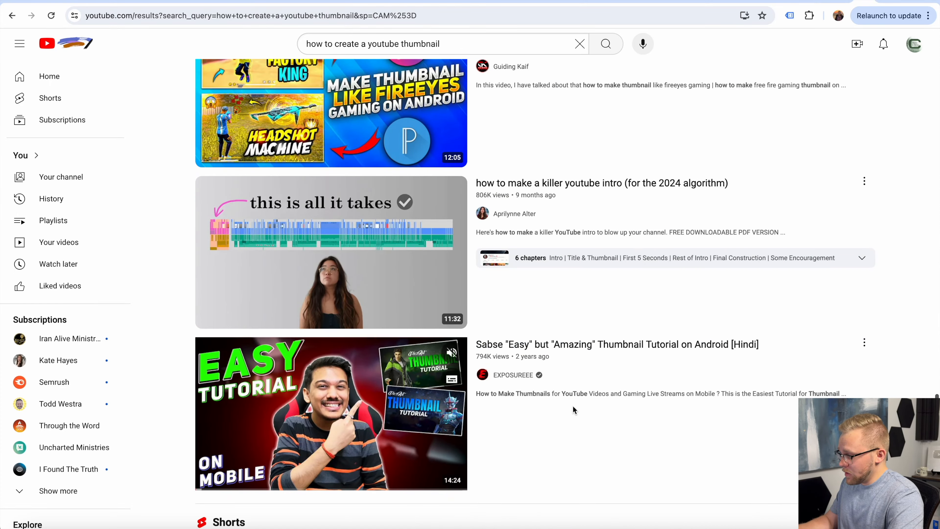
pyautogui.scroll(-12, 573, 407)
pyautogui.scroll(-15, 573, 407)
pyautogui.scroll(-3, 557, 357)
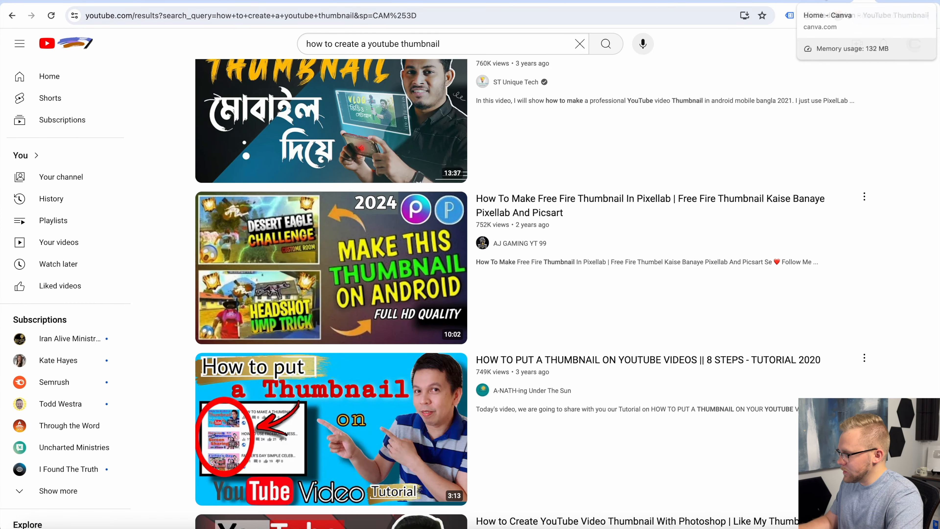
# Switch to the blank YouTube Thumbnail design in Canva and fill the page background with a custom solid red.
pyautogui.click(837, 1)
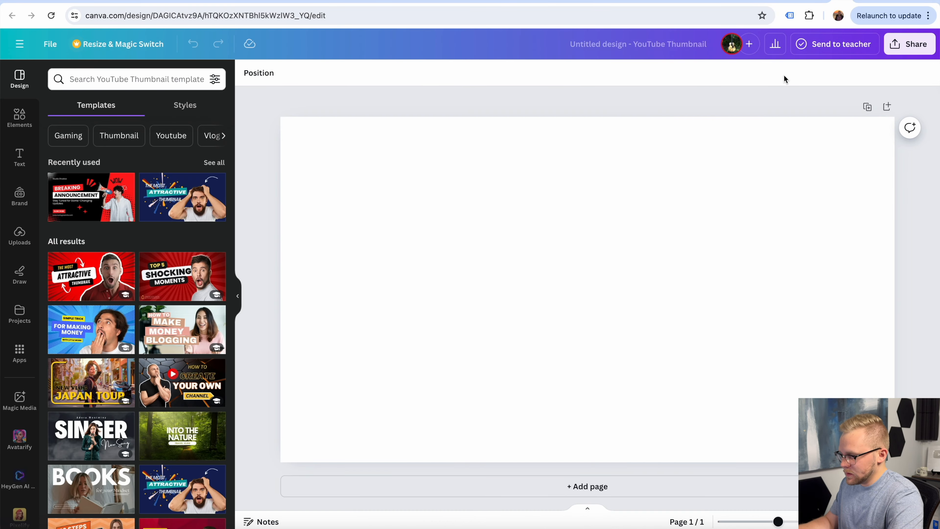
pyautogui.click(554, 170)
pyautogui.click(248, 72)
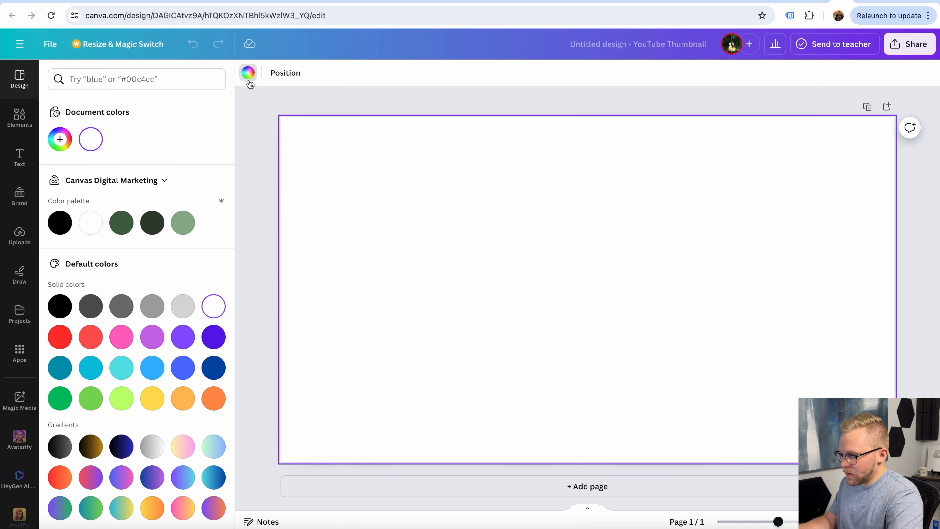
pyautogui.click(62, 144)
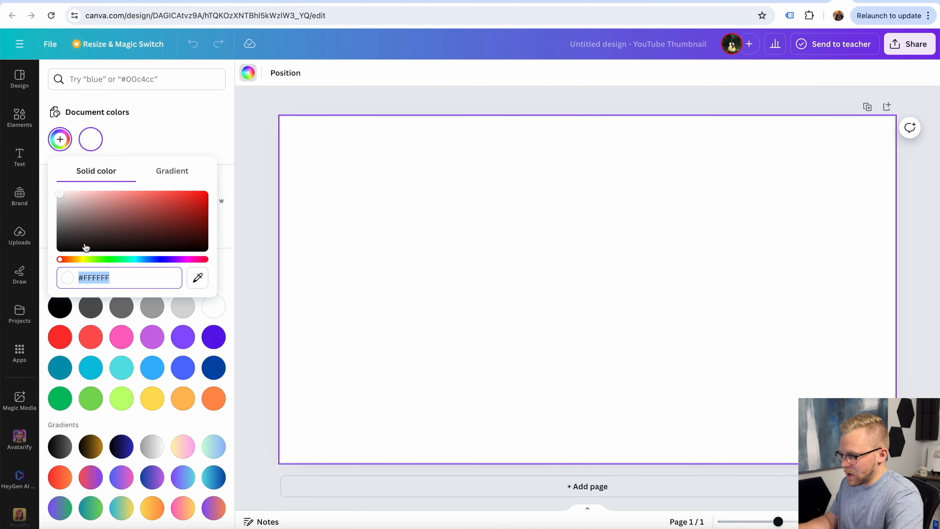
pyautogui.moveTo(63, 192); pyautogui.dragTo(198, 193)
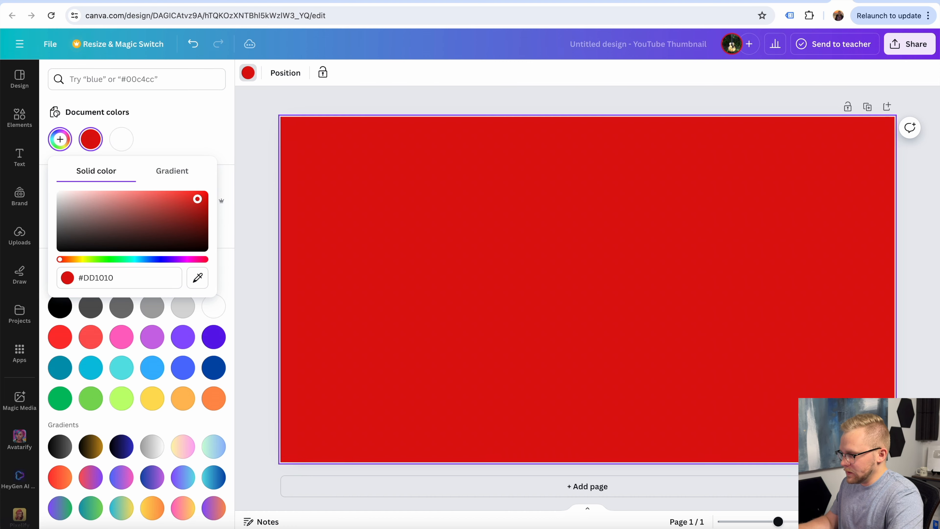
pyautogui.click(257, 163)
pyautogui.click(256, 162)
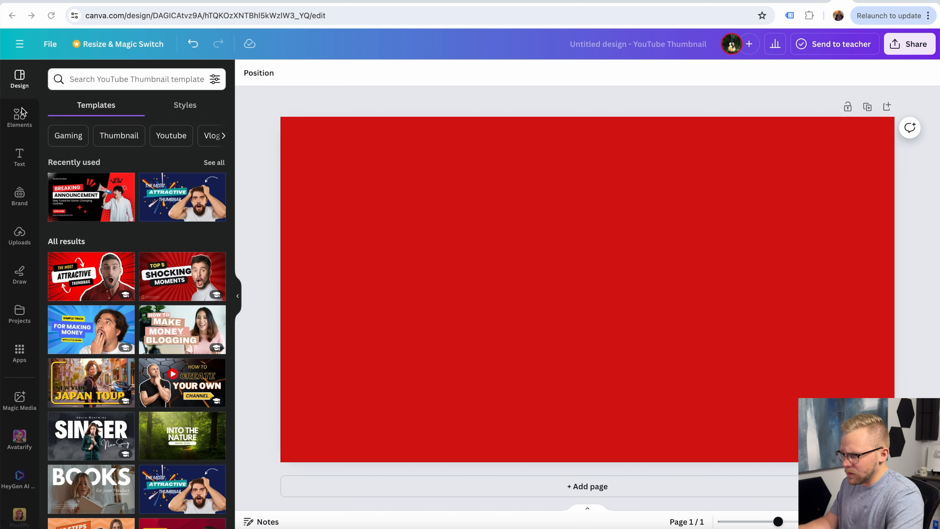
# Search the elements for "canva logo" and place the round Canva logo on the right half of the red page.
pyautogui.click(19, 118)
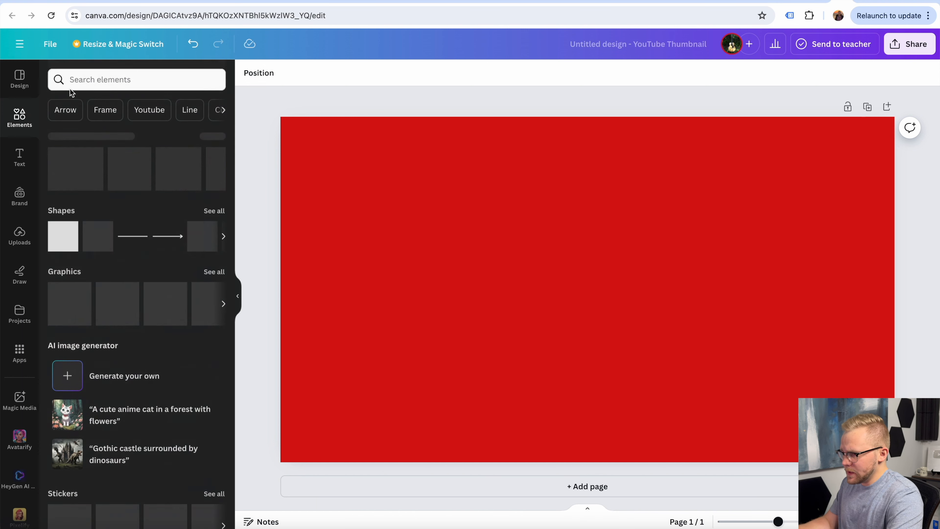
pyautogui.click(70, 80)
pyautogui.write('canva logo')
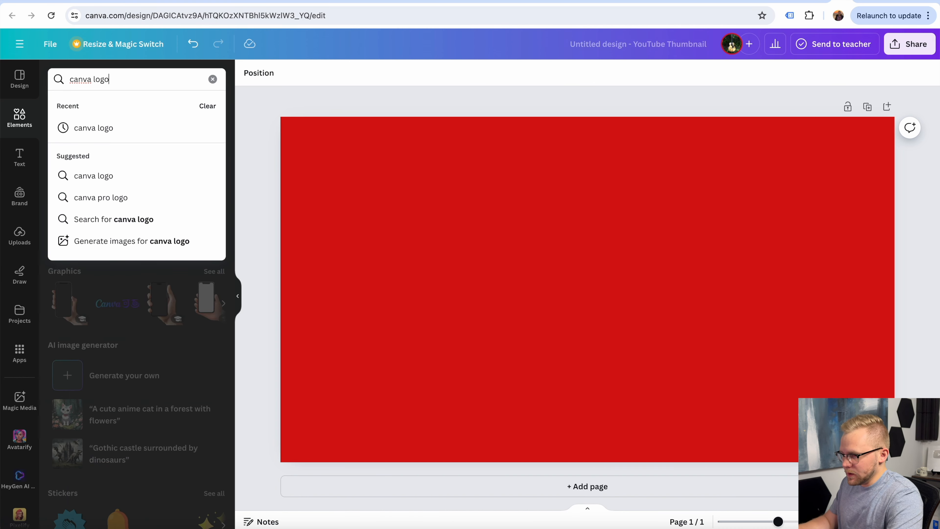
pyautogui.press('Return')
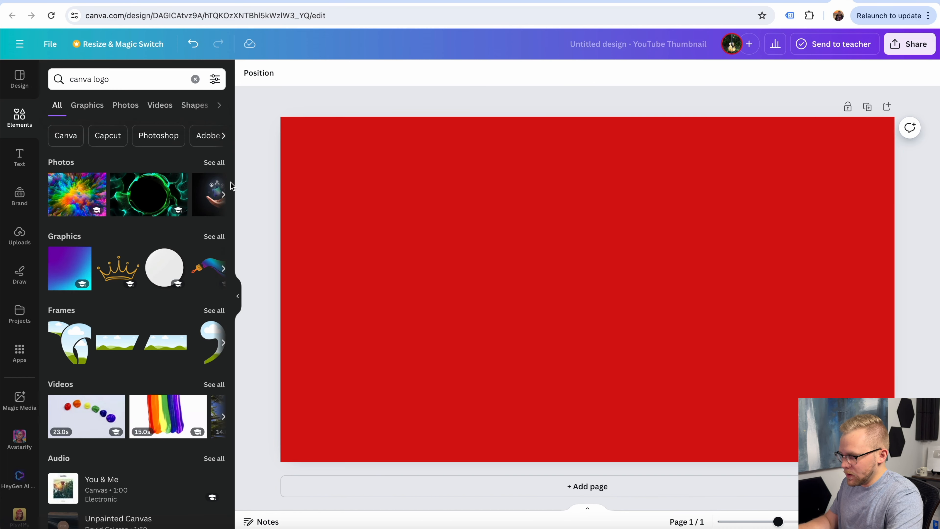
pyautogui.hscroll(5, 225, 196)
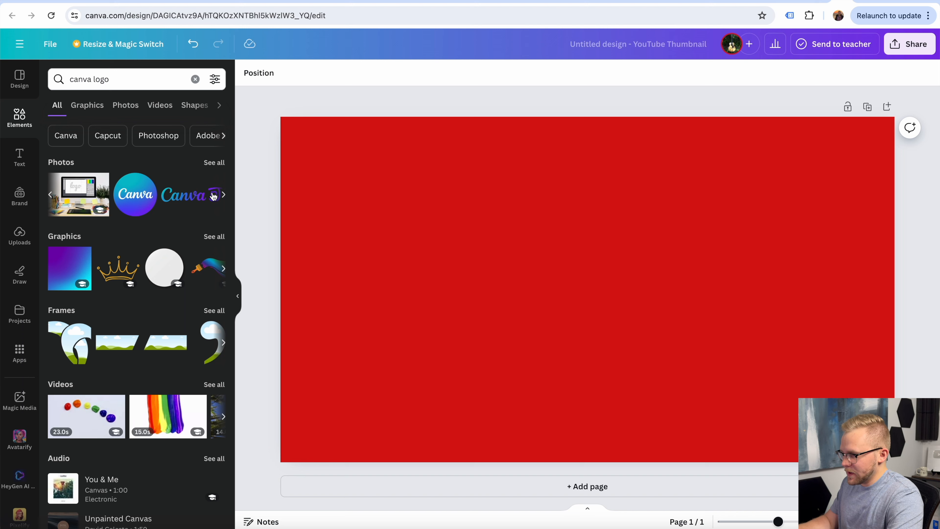
pyautogui.click(136, 197)
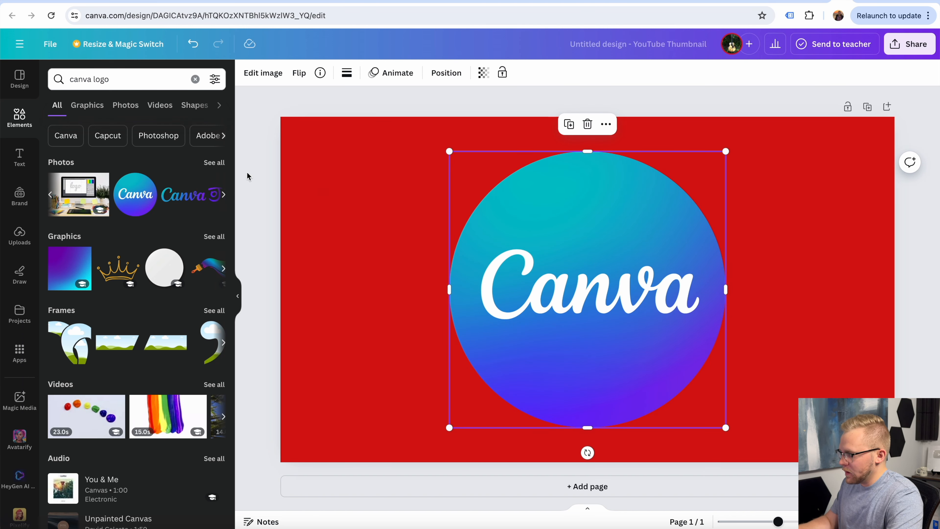
pyautogui.moveTo(589, 169); pyautogui.dragTo(749, 146)
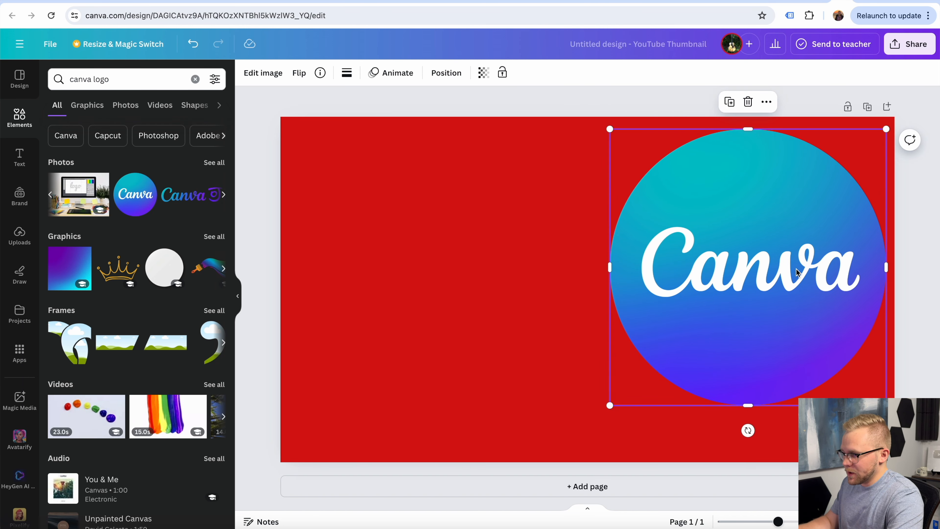
# Try the wide Canva wordmark logo on the page and delete it.
pyautogui.click(182, 198)
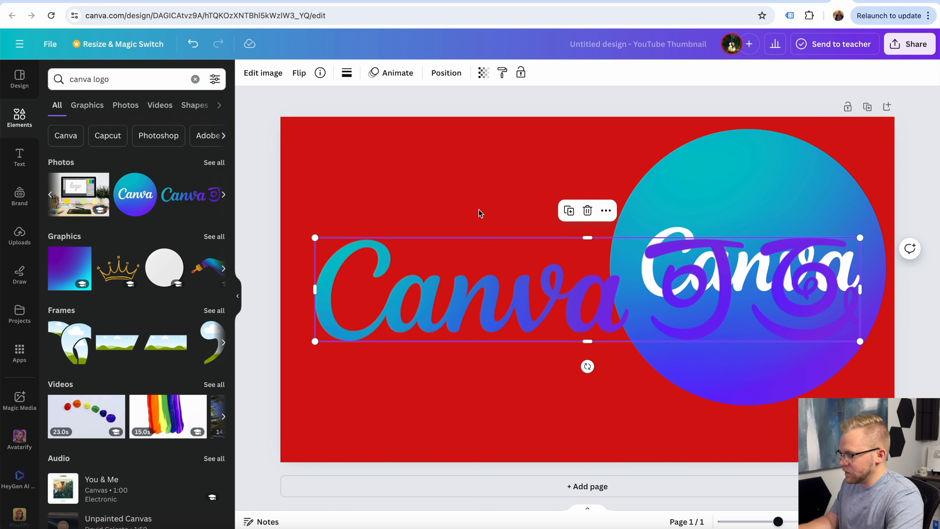
pyautogui.moveTo(523, 307); pyautogui.dragTo(512, 304)
pyautogui.moveTo(850, 288); pyautogui.dragTo(329, 278)
pyautogui.press('Delete')
# Shrink the round Canva logo to about half its size and move it to the lower left of the page.
pyautogui.moveTo(554, 128); pyautogui.dragTo(426, 261)
pyautogui.moveTo(360, 330); pyautogui.dragTo(417, 359)
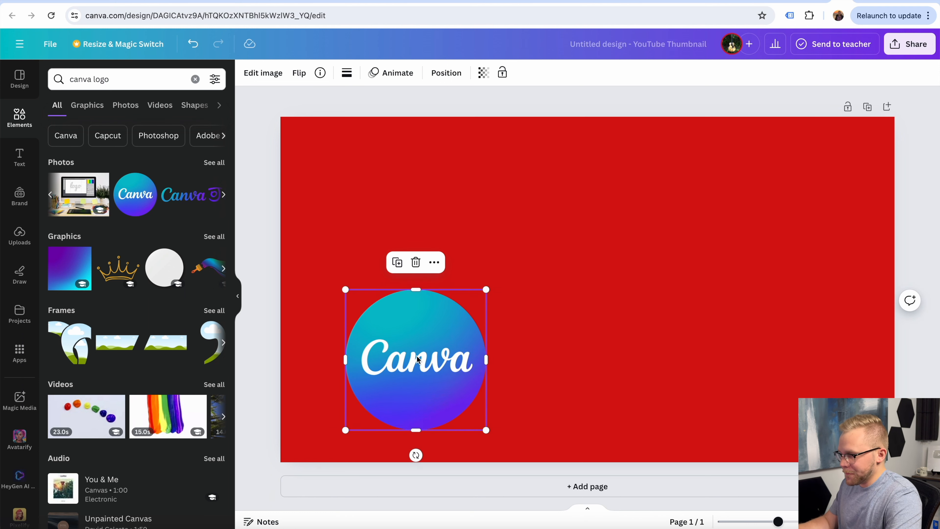
pyautogui.click(604, 233)
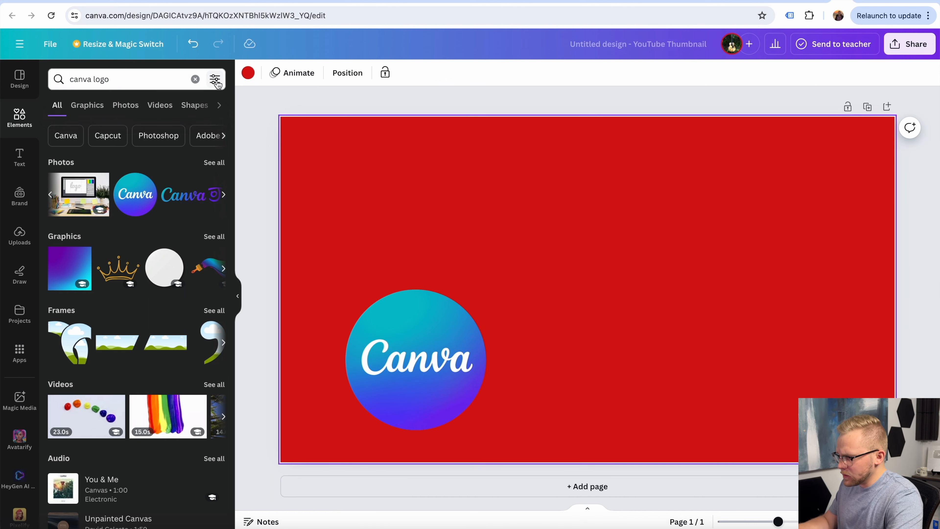
# Search the elements for "texture" and browse the full set of graphics for a background overlay.
pyautogui.click(195, 80)
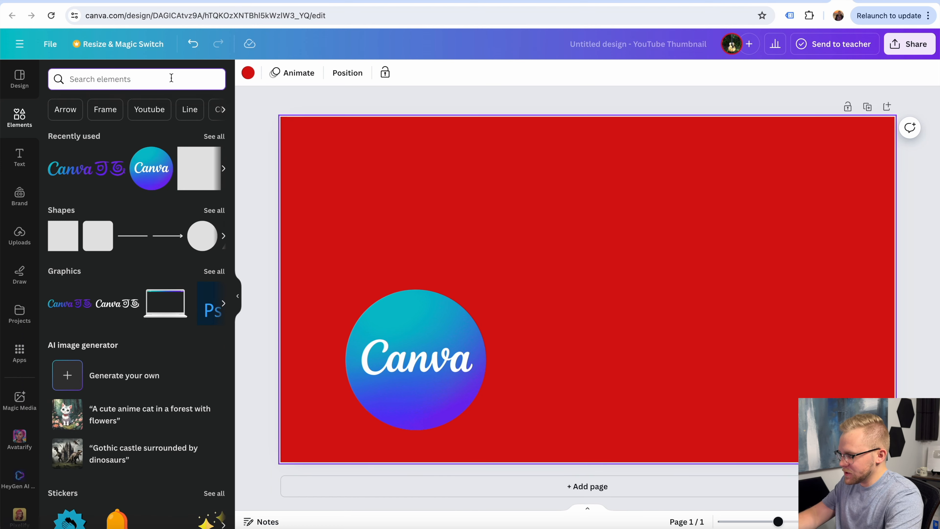
pyautogui.write('texture')
pyautogui.press('Return')
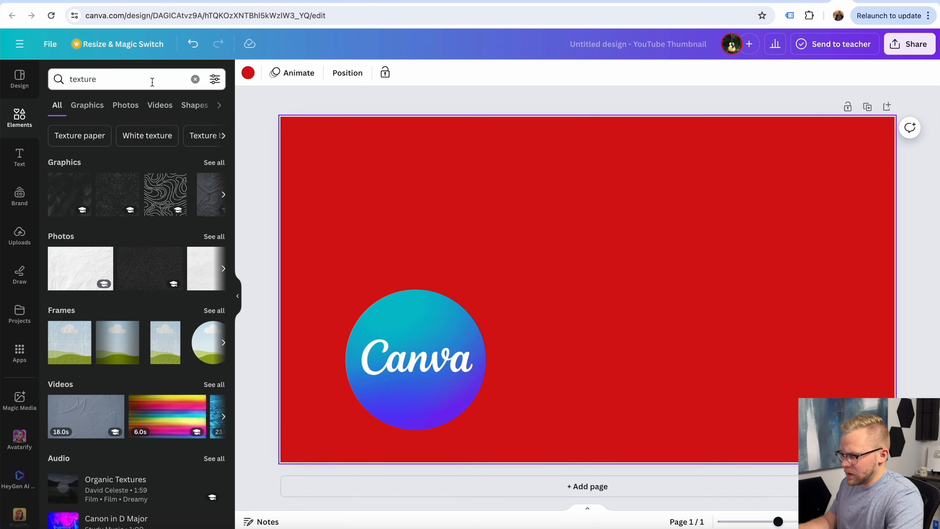
pyautogui.click(214, 162)
pyautogui.scroll(-10, 168, 255)
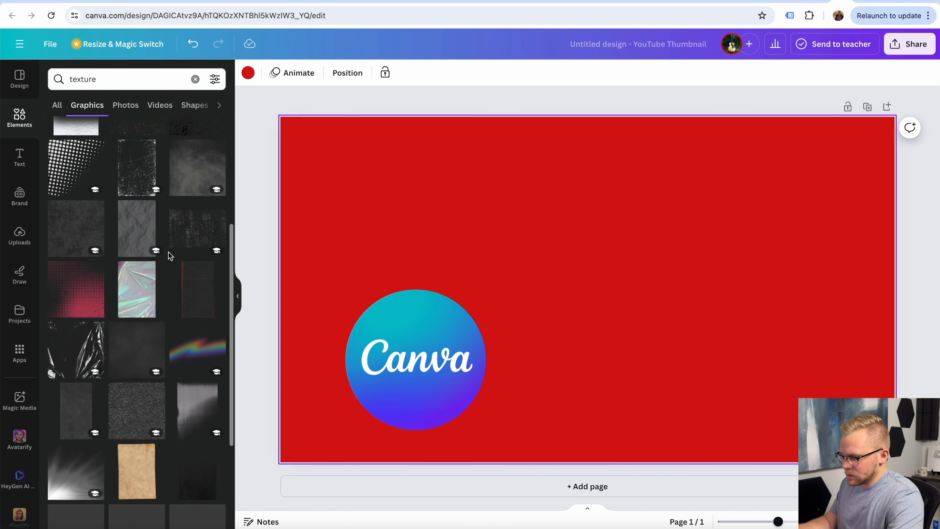
pyautogui.scroll(-3, 168, 254)
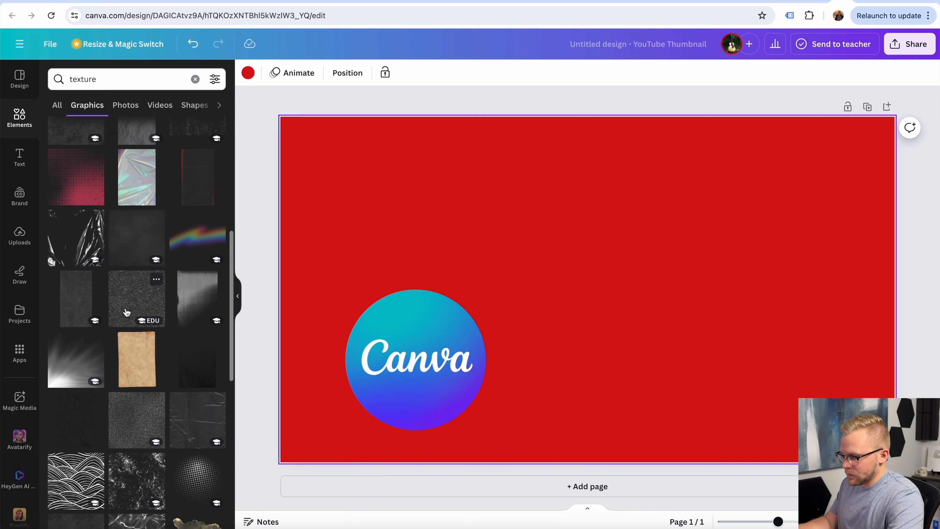
# Try a square grainy texture graphic enlarged over the red background and delete it.
pyautogui.click(126, 312)
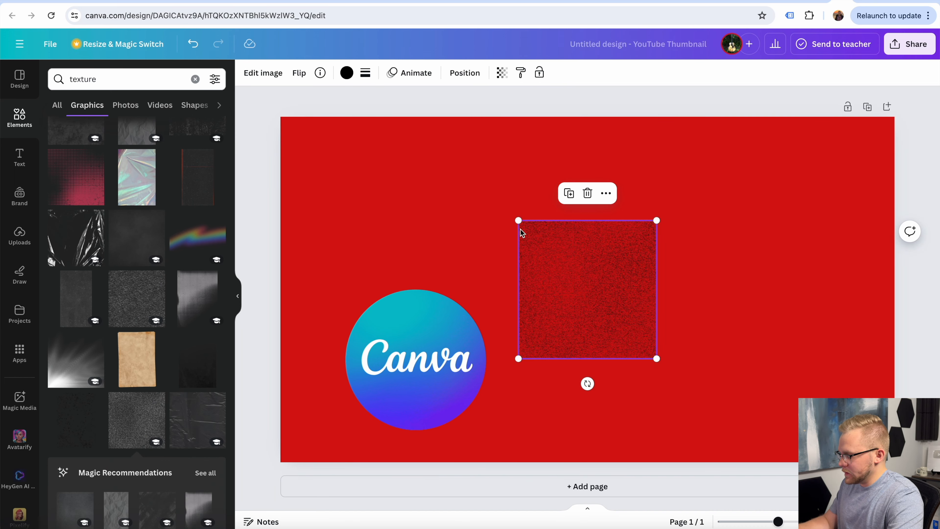
pyautogui.moveTo(512, 224); pyautogui.dragTo(250, 182)
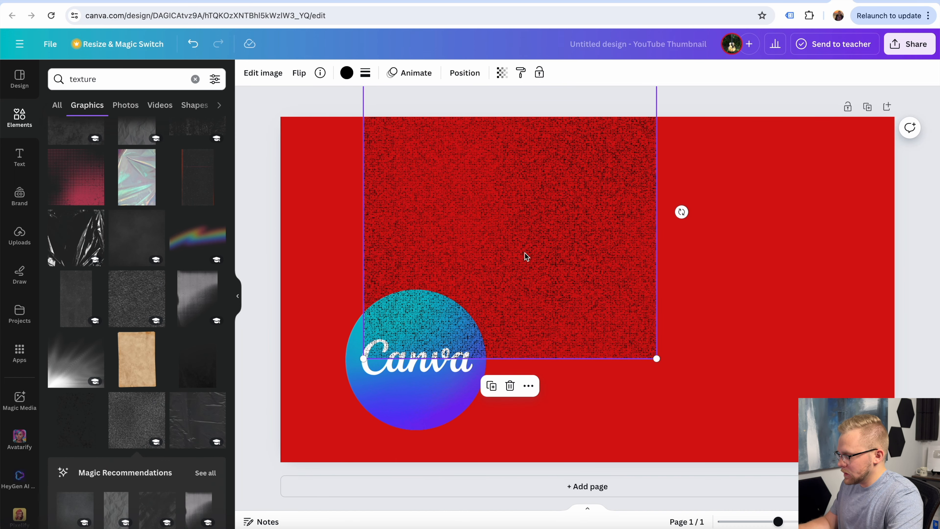
pyautogui.moveTo(524, 256); pyautogui.dragTo(525, 311)
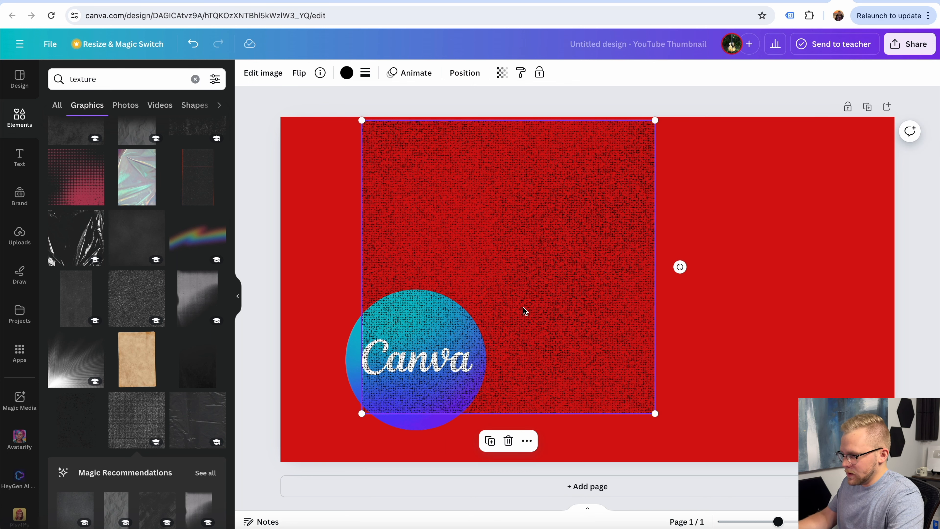
pyautogui.press('Delete')
# Refine the graphics search to "texture dots".
pyautogui.click(123, 80)
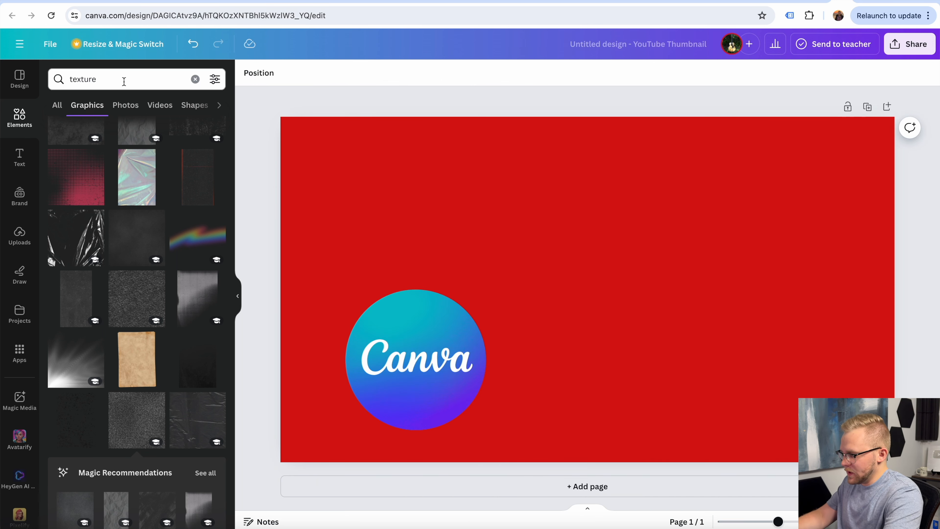
pyautogui.write('dots')
pyautogui.press('Return')
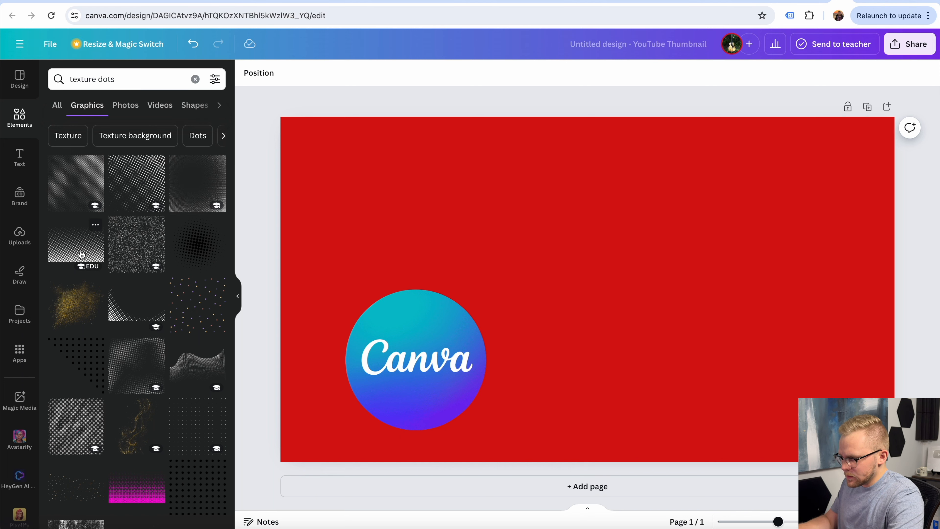
# Try the white diagonal halftone dots graphic at a larger size and delete it.
pyautogui.click(136, 188)
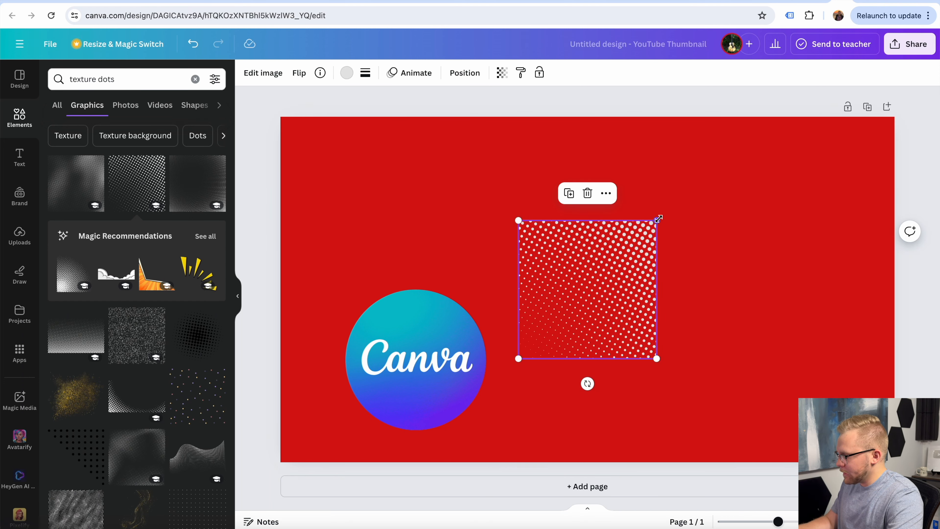
pyautogui.moveTo(659, 219); pyautogui.dragTo(814, 181)
pyautogui.press('Delete')
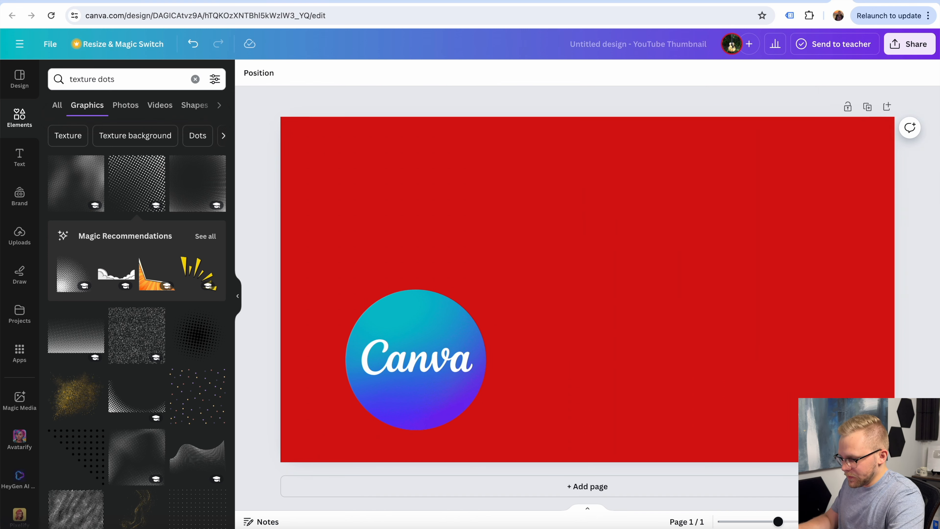
# Add the black halftone gradient, rotate it a quarter turn with its dense dots along the page's left edge, and scale it to full page height.
pyautogui.click(89, 327)
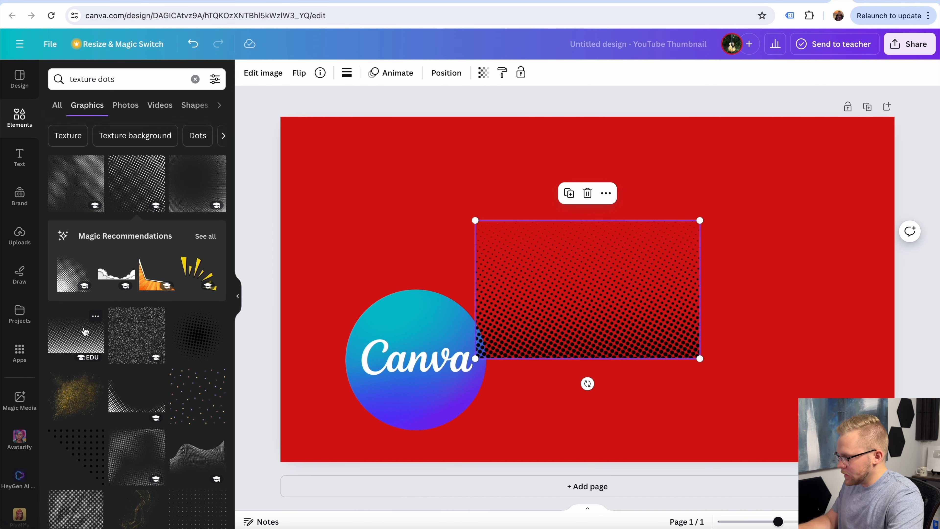
pyautogui.moveTo(587, 384); pyautogui.dragTo(403, 242)
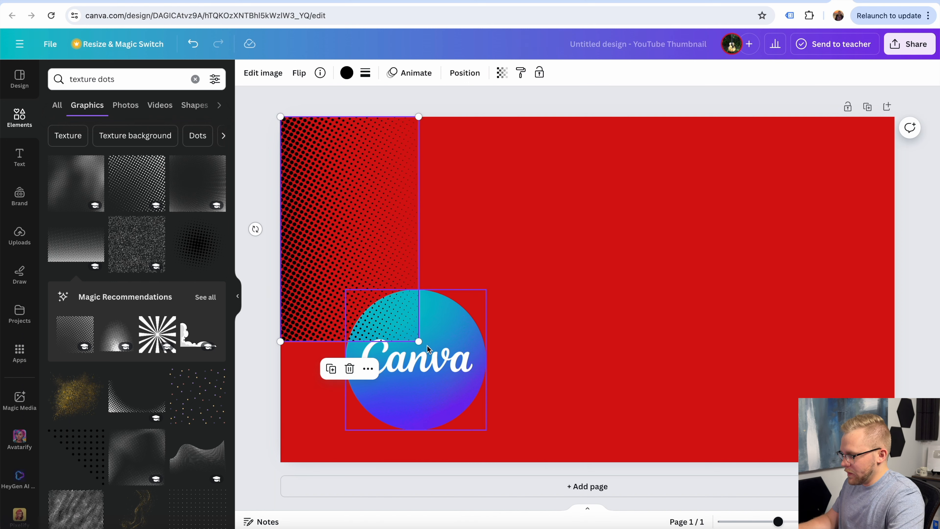
pyautogui.moveTo(419, 341); pyautogui.dragTo(514, 446)
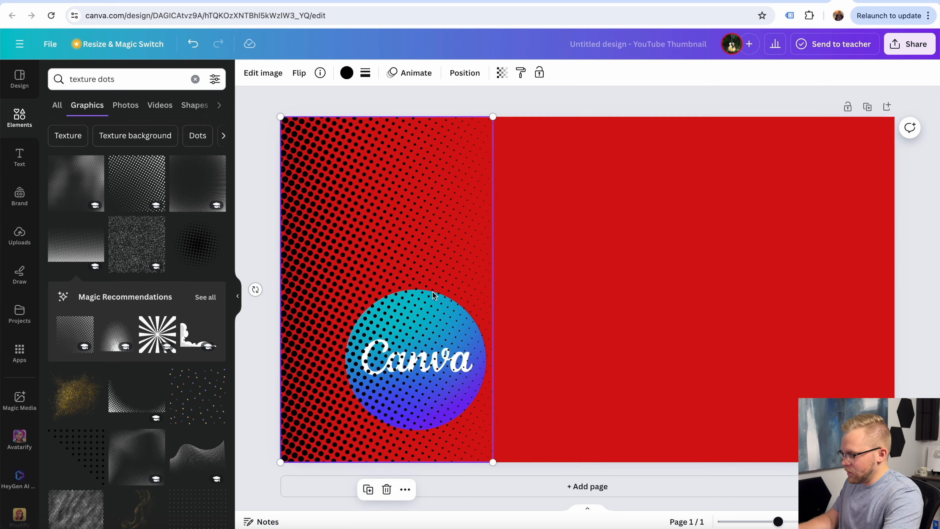
# Duplicate the halftone strip, rotate the copy to -90°, and align it with the page's right edge so it mirrors the left strip.
pyautogui.hotkey('ctrl', 'd')
pyautogui.moveTo(462, 294); pyautogui.dragTo(758, 306)
pyautogui.moveTo(559, 310); pyautogui.dragTo(861, 306)
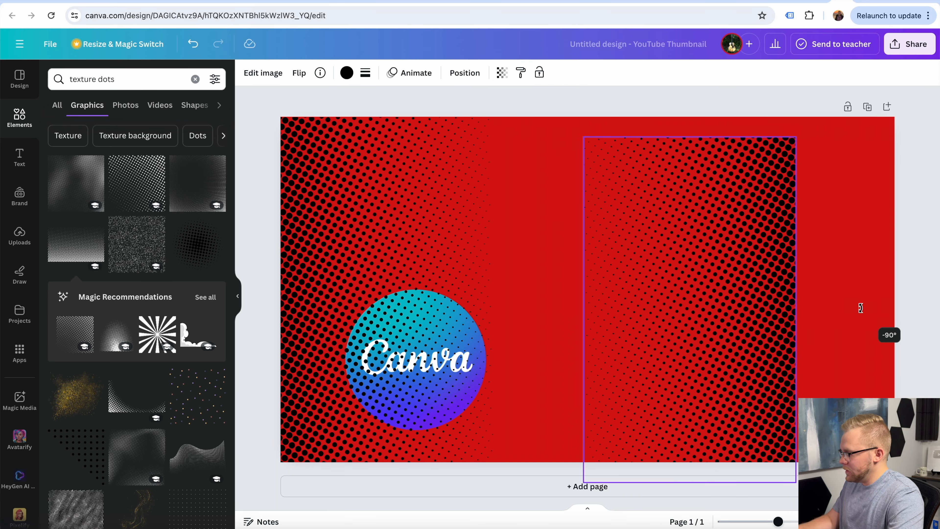
pyautogui.moveTo(779, 303); pyautogui.dragTo(908, 297)
pyautogui.moveTo(883, 127)
pyautogui.mouseDown()
pyautogui.moveTo(898, 116)
pyautogui.moveTo(890, 125)
pyautogui.mouseUp()
pyautogui.moveTo(812, 223); pyautogui.dragTo(821, 210)
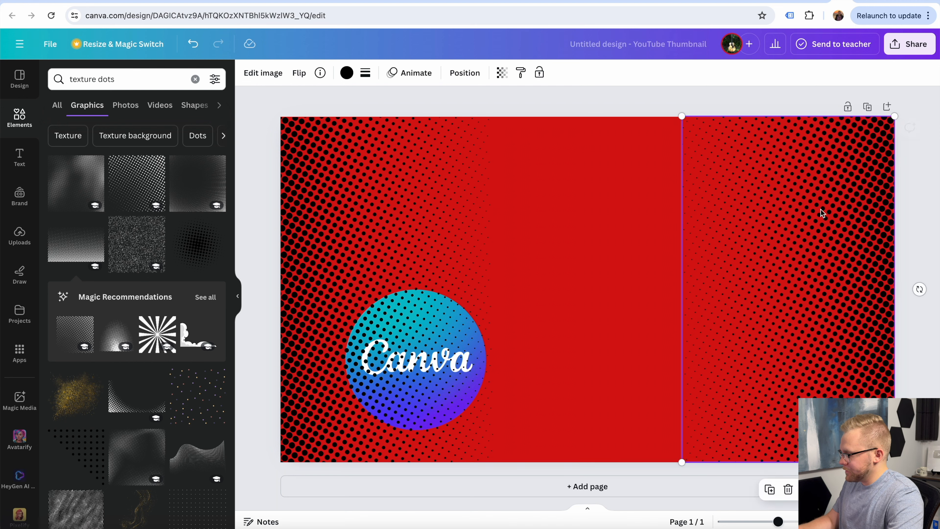
pyautogui.click(746, 105)
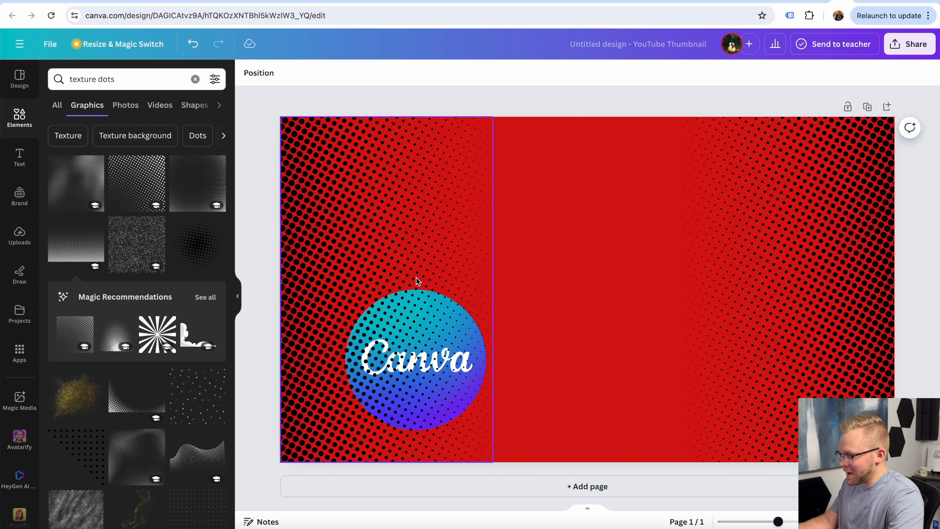
# Send the left halftone strip to the back so it sits behind the Canva logo.
pyautogui.rightClick(379, 216)
pyautogui.moveTo(462, 355)
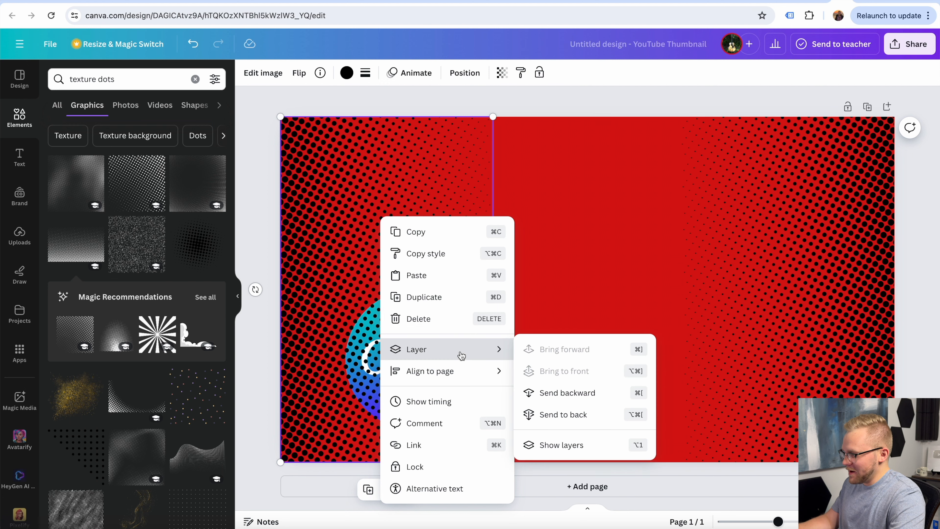
pyautogui.click(344, 213)
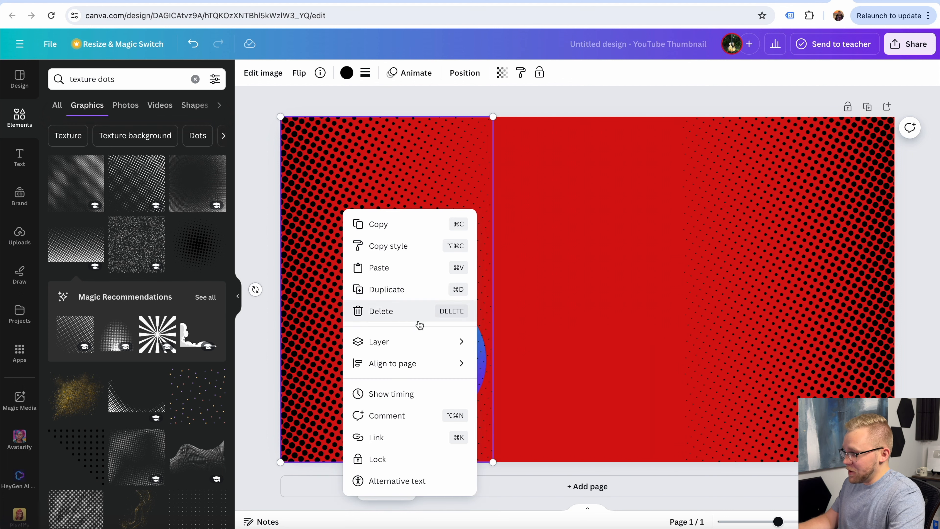
pyautogui.moveTo(430, 341)
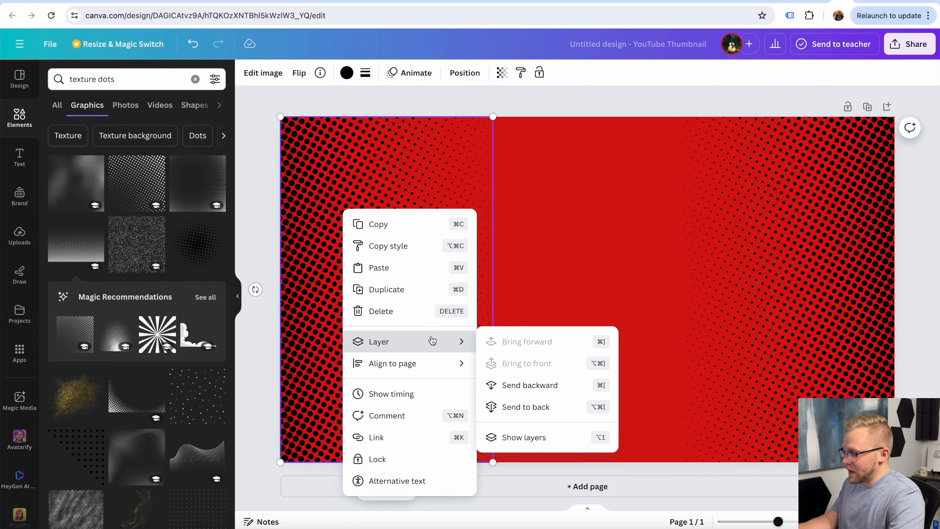
pyautogui.click(537, 408)
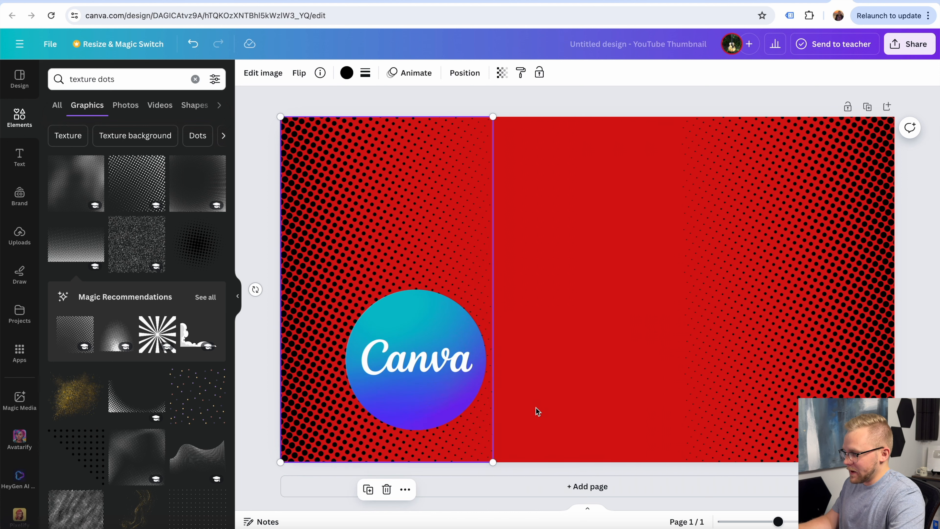
# Shift the round Canva logo slightly to the left over the halftone dots.
pyautogui.click(655, 365)
pyautogui.moveTo(442, 350); pyautogui.dragTo(428, 350)
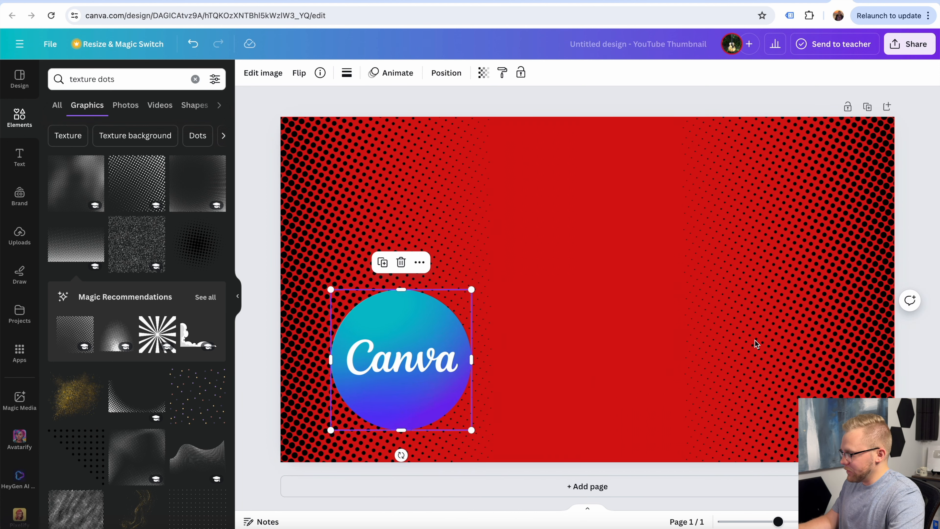
pyautogui.rightClick(819, 332)
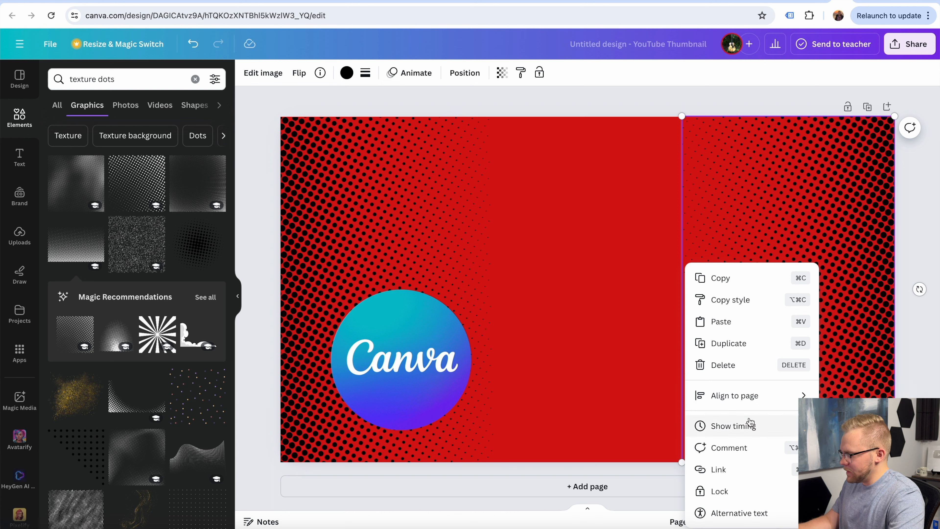
pyautogui.click(839, 267)
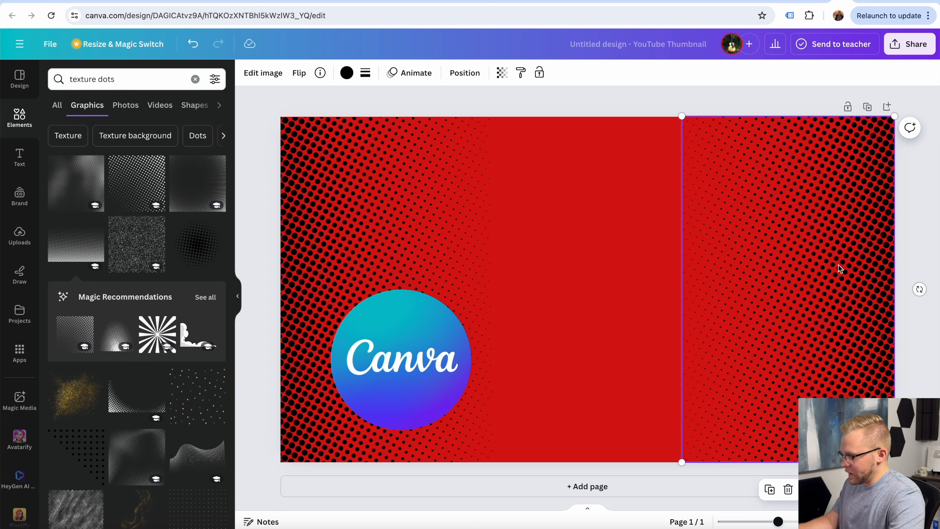
pyautogui.click(610, 258)
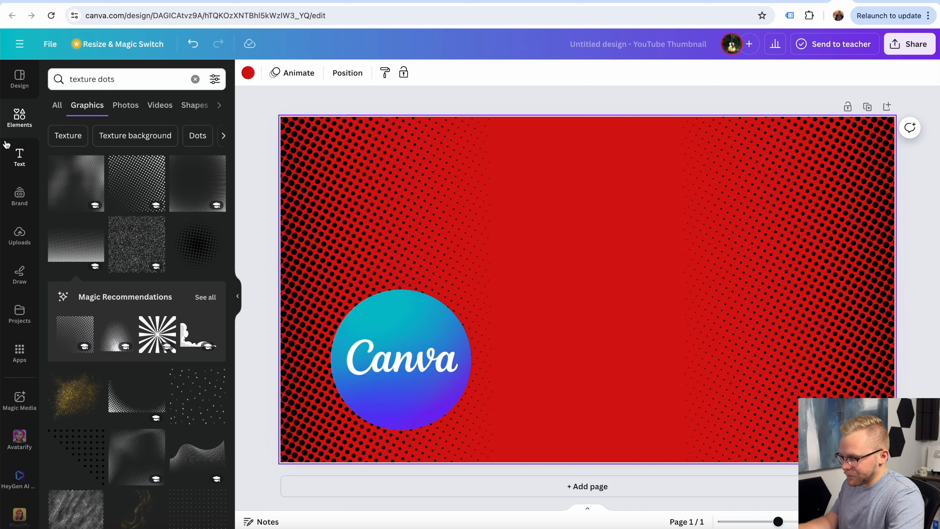
# Switch to the YouTube results for "how to create a youtube thumbnail" and examine the thumbnail designs of the most-viewed videos.
pyautogui.click(864, 2)
pyautogui.scroll(15, 639, 230)
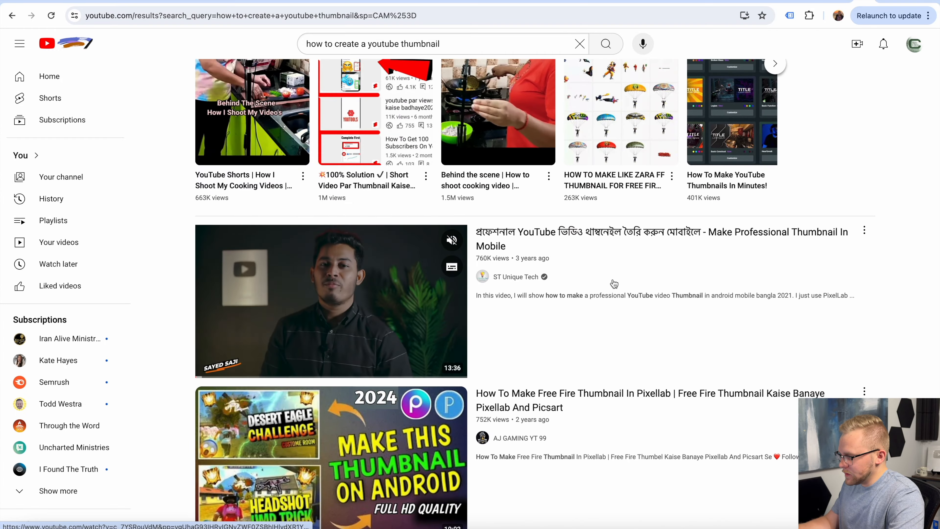
pyautogui.scroll(2, 614, 284)
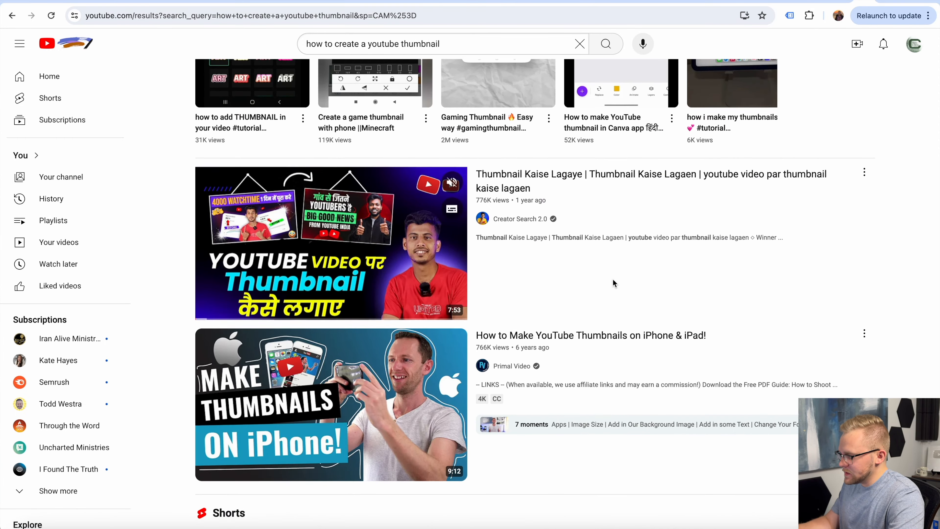
pyautogui.scroll(10, 614, 284)
pyautogui.scroll(15, 613, 284)
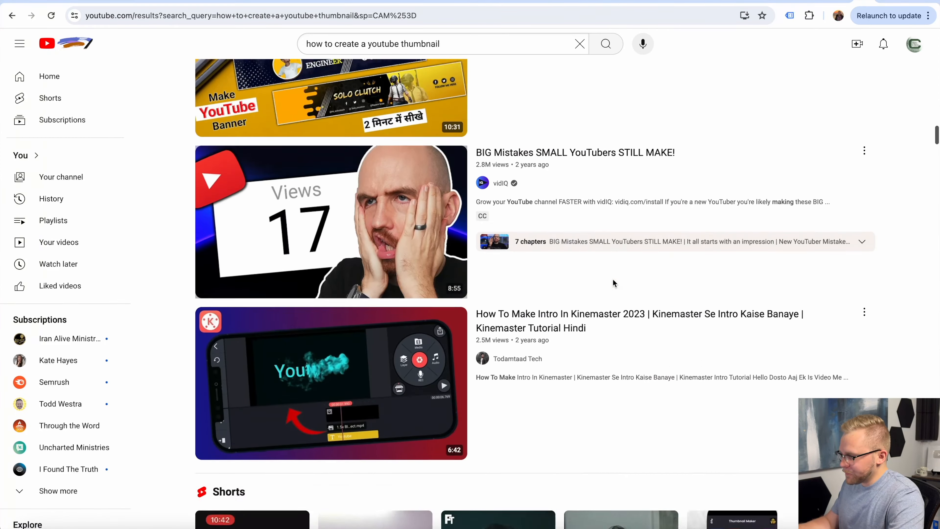
pyautogui.scroll(15, 614, 283)
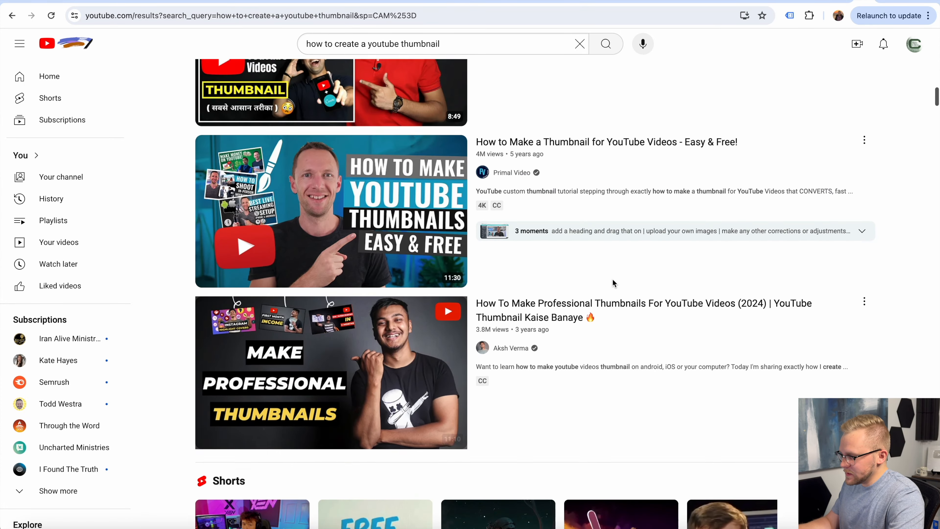
pyautogui.scroll(-5, 609, 285)
pyautogui.scroll(3, 592, 307)
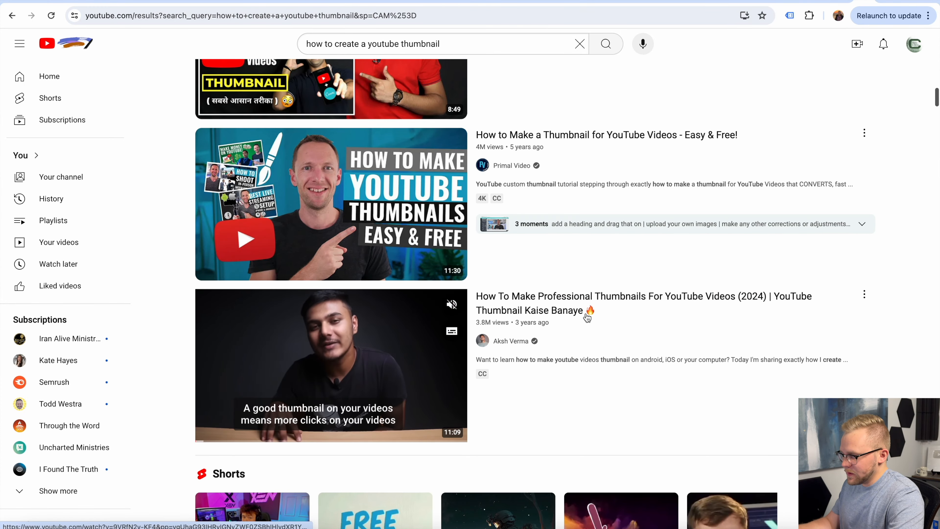
pyautogui.scroll(6, 586, 314)
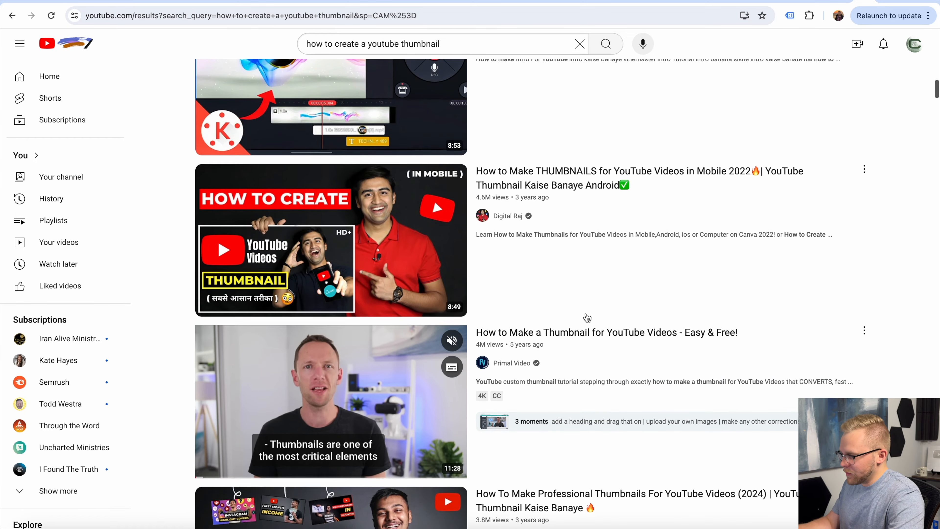
pyautogui.scroll(5, 498, 267)
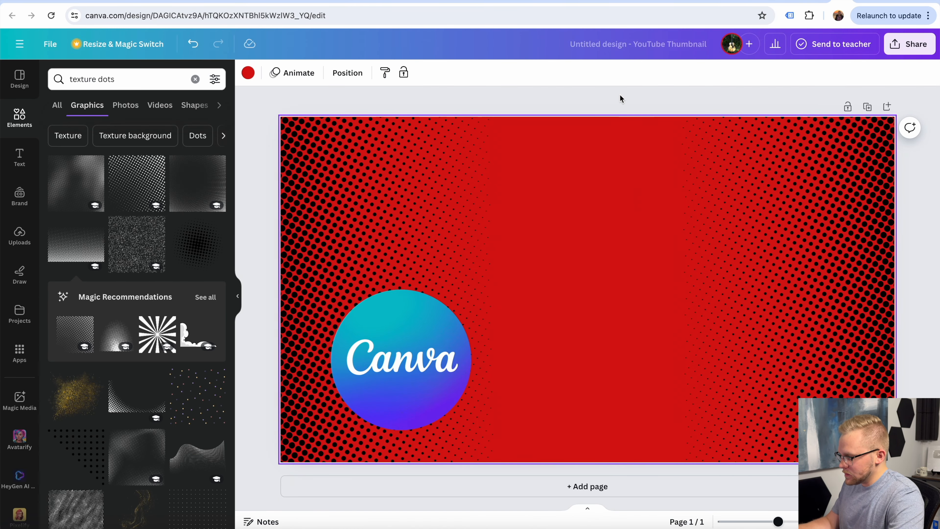
# Return to the Canva design and move the round Canva logo slightly further left.
pyautogui.click(620, 98)
pyautogui.moveTo(404, 363)
pyautogui.mouseDown()
pyautogui.moveTo(397, 374)
pyautogui.moveTo(397, 363)
pyautogui.mouseUp()
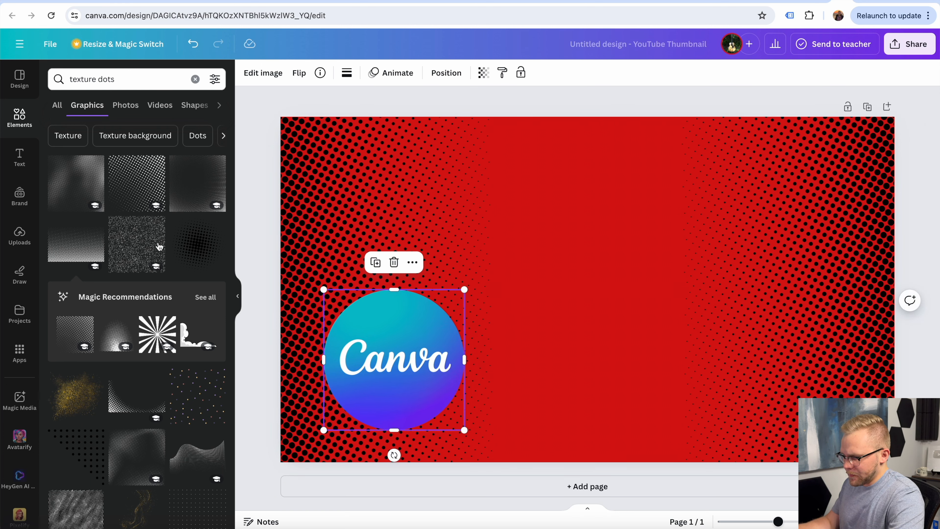
# Upload the photo IMG_3613.HEIC from the Desktop folder to the design's image uploads.
pyautogui.click(20, 236)
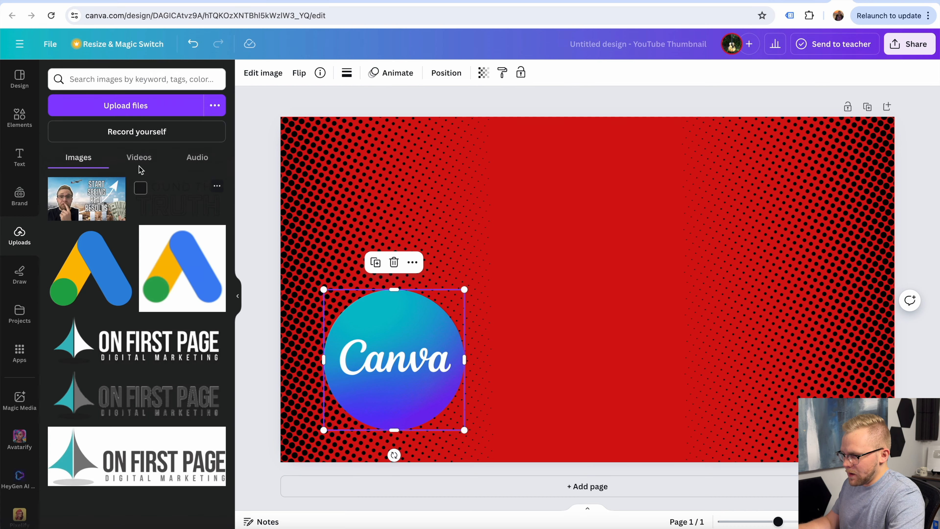
pyautogui.click(134, 108)
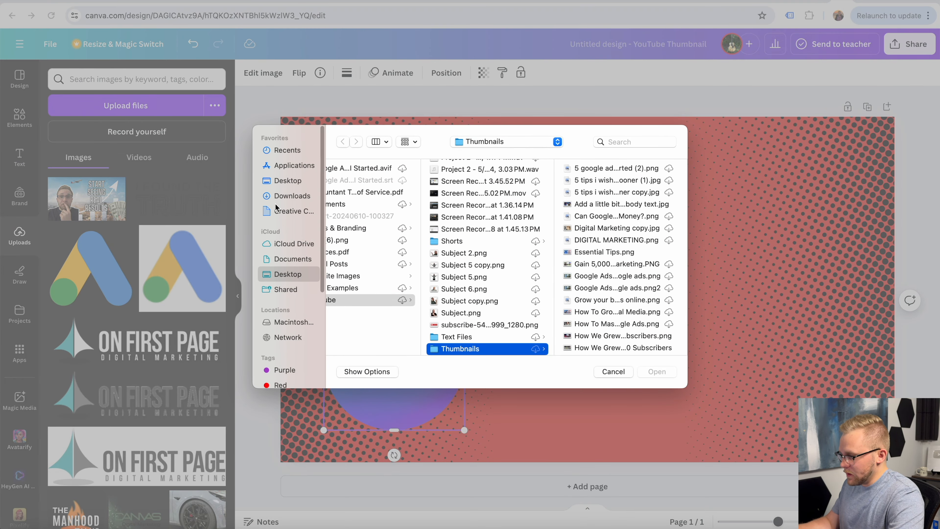
pyautogui.click(278, 187)
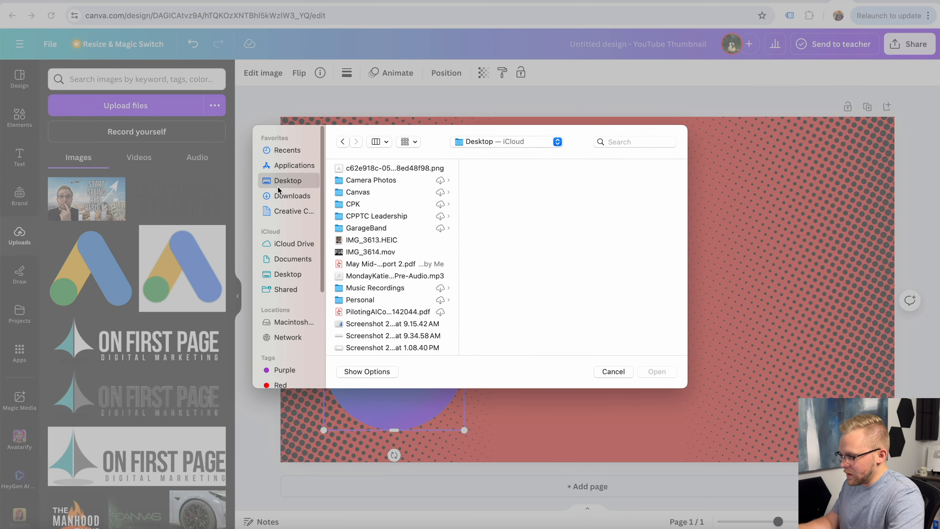
pyautogui.click(372, 240)
pyautogui.click(663, 373)
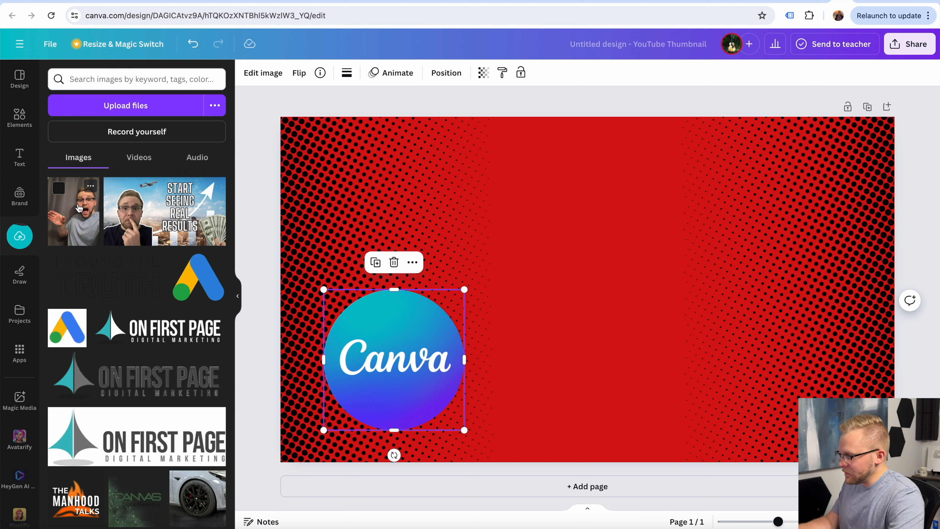
# Add the uploaded photo of the surprised man to the page and place it in the right half.
pyautogui.click(79, 208)
pyautogui.moveTo(552, 330); pyautogui.dragTo(642, 337)
pyautogui.moveTo(585, 300); pyautogui.dragTo(582, 295)
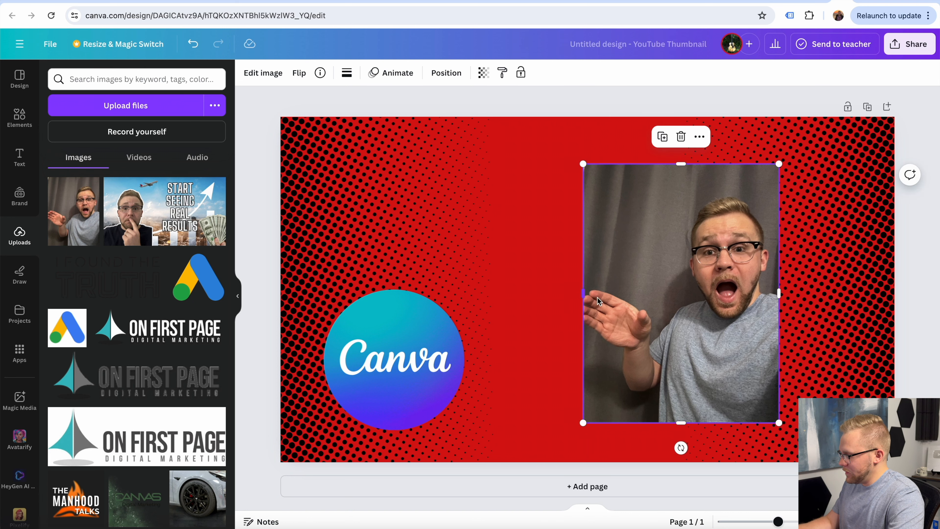
# Remove the curtain background from the man's photo with BG Remover.
pyautogui.rightClick(674, 323)
pyautogui.click(660, 296)
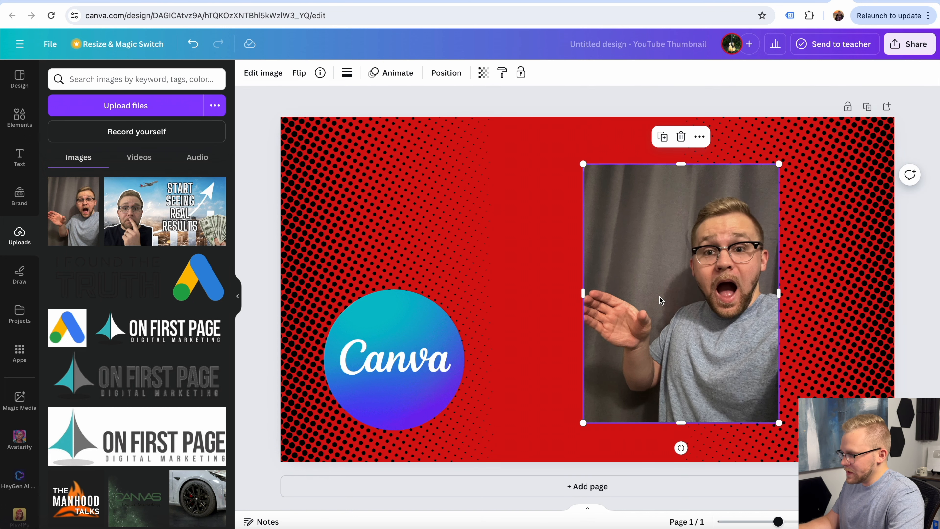
pyautogui.click(265, 76)
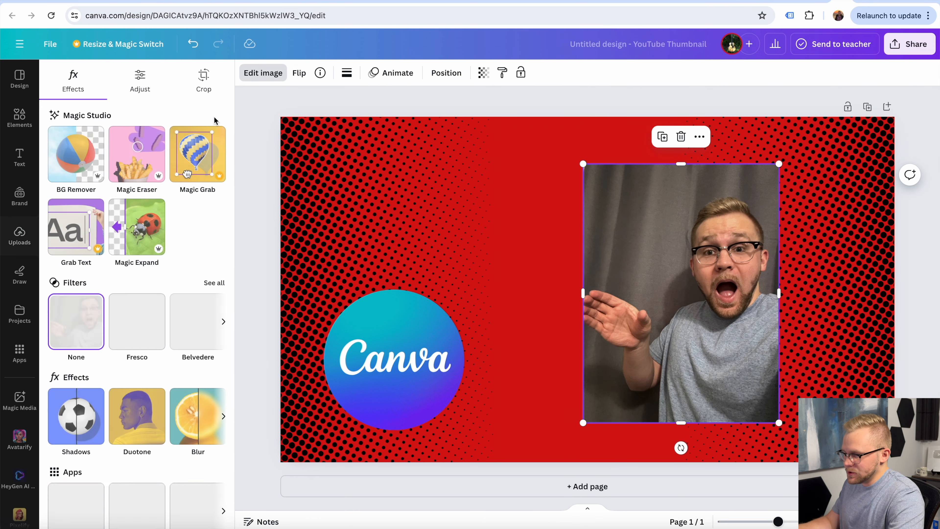
pyautogui.click(93, 183)
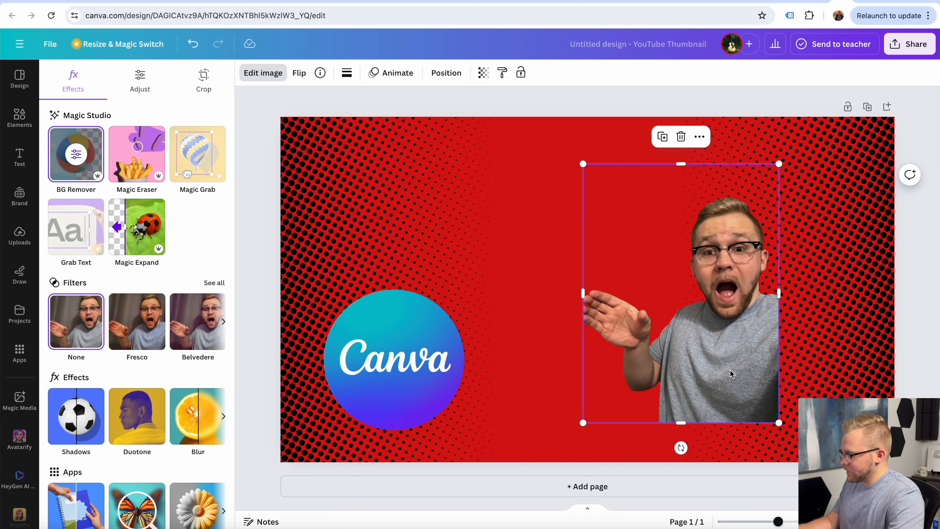
# Enlarge the man's cutout and fit it into the page's lower-right corner, its edges flush with the right and bottom page edges.
pyautogui.moveTo(779, 422); pyautogui.dragTo(809, 460)
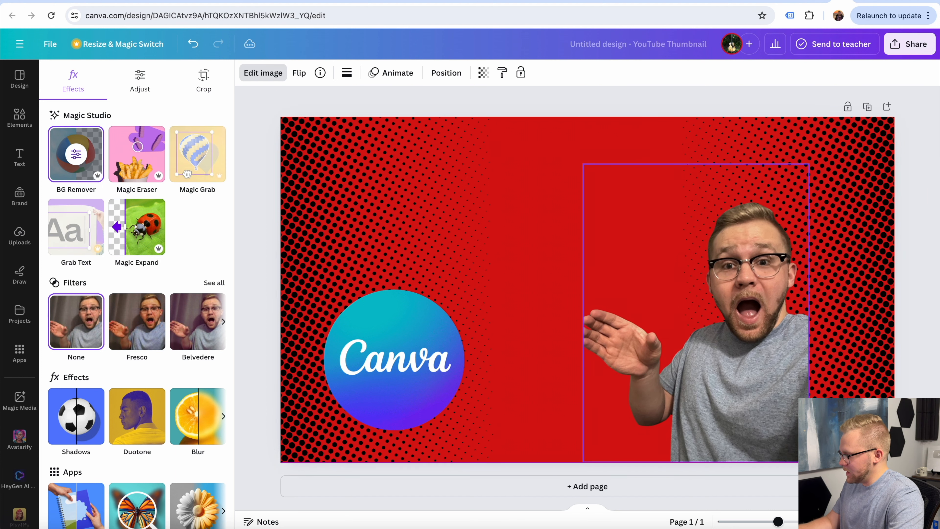
pyautogui.moveTo(696, 311); pyautogui.dragTo(719, 269)
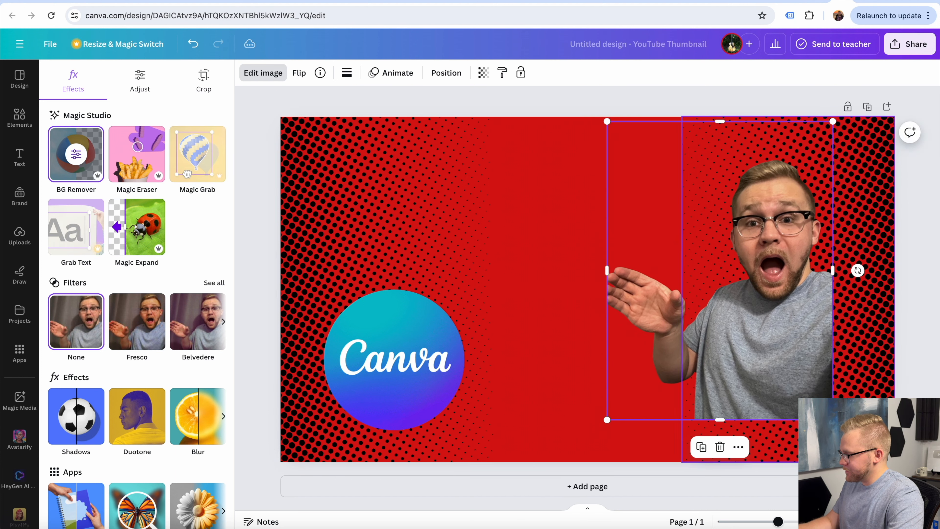
pyautogui.moveTo(832, 420); pyautogui.dragTo(865, 462)
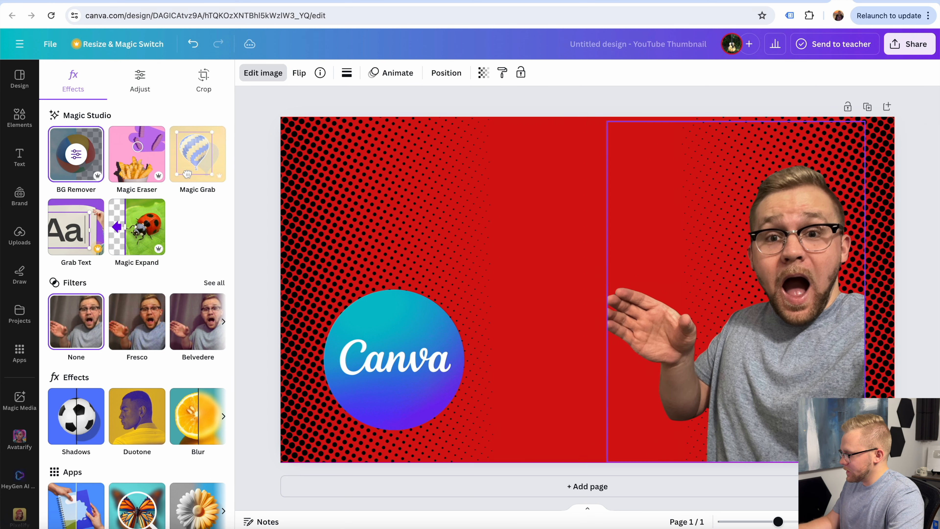
pyautogui.moveTo(773, 356); pyautogui.dragTo(803, 356)
pyautogui.click(575, 270)
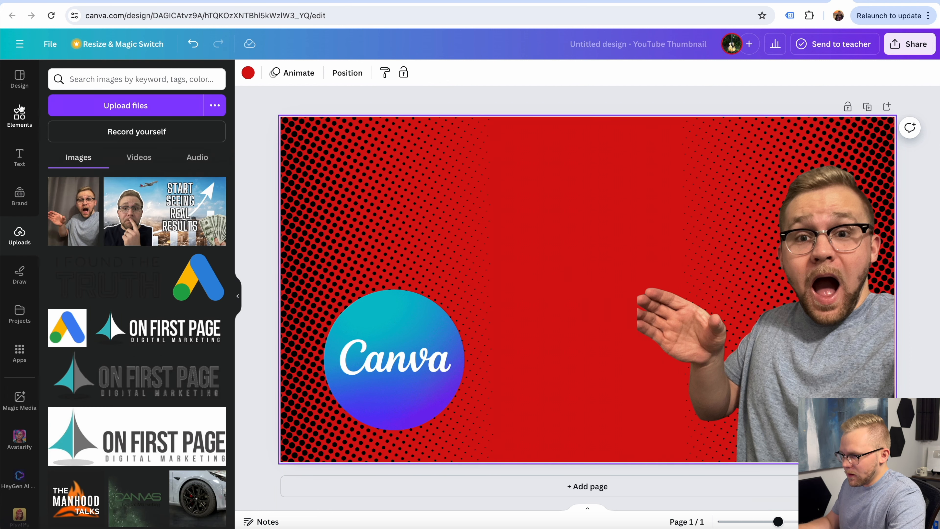
# Search the elements for "phone", add the first phone frame, and place it over the man's raised hand.
pyautogui.click(19, 116)
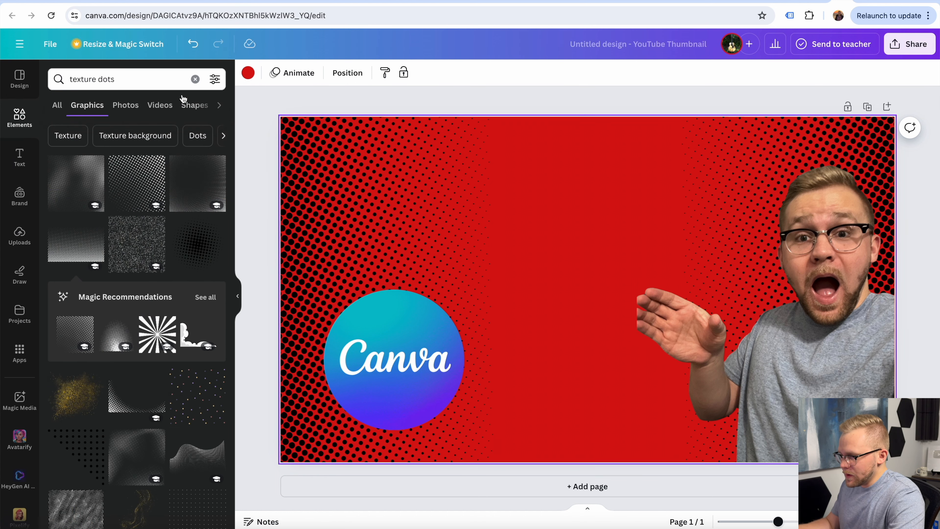
pyautogui.click(194, 81)
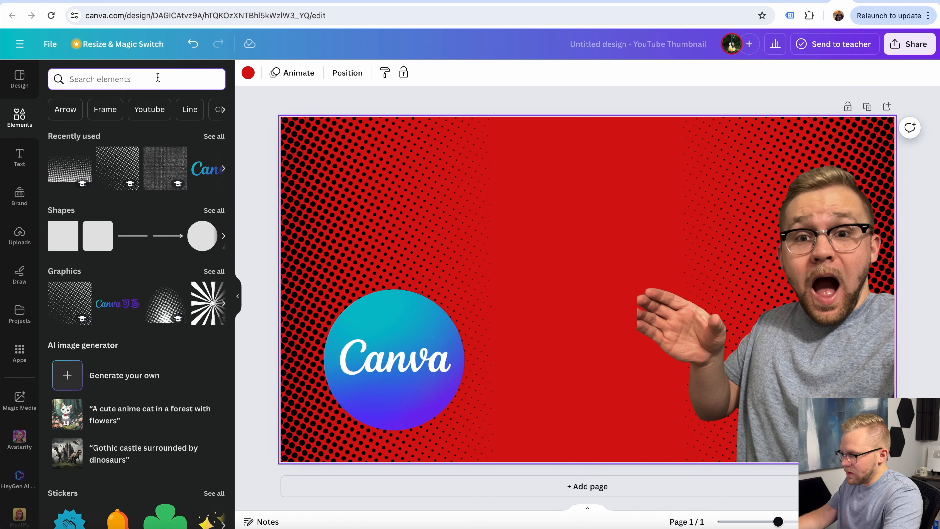
pyautogui.click(155, 78)
pyautogui.write('phone')
pyautogui.press('Return')
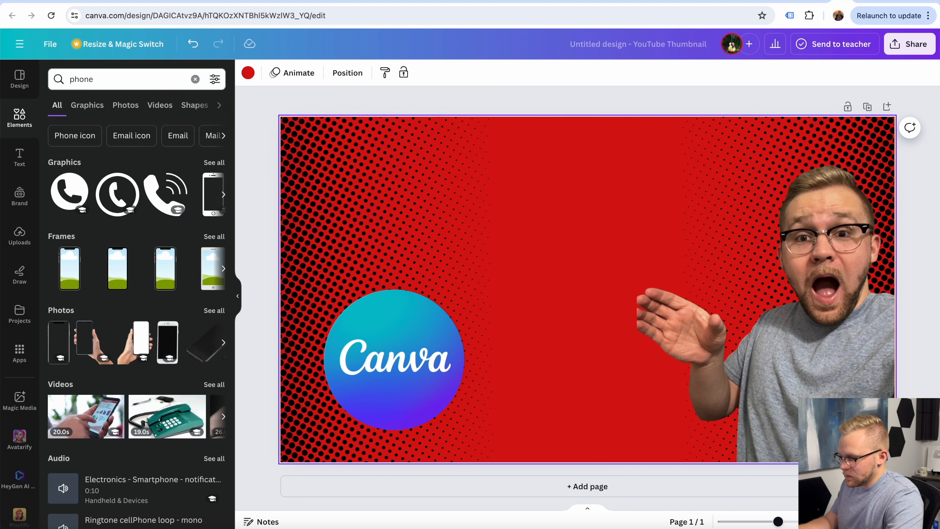
pyautogui.click(72, 274)
pyautogui.moveTo(598, 258); pyautogui.dragTo(681, 283)
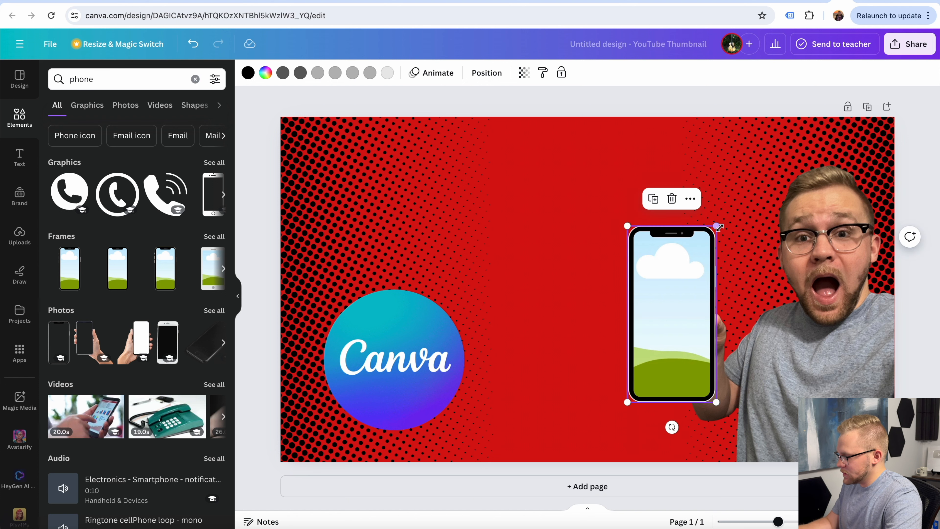
# Shrink the phone frame and position it between the man's thumb and fingers so he appears to hold it.
pyautogui.moveTo(717, 226); pyautogui.dragTo(686, 278)
pyautogui.moveTo(657, 315); pyautogui.dragTo(667, 291)
pyautogui.moveTo(695, 371)
pyautogui.mouseDown()
pyautogui.moveTo(705, 388)
pyautogui.moveTo(704, 359)
pyautogui.mouseUp()
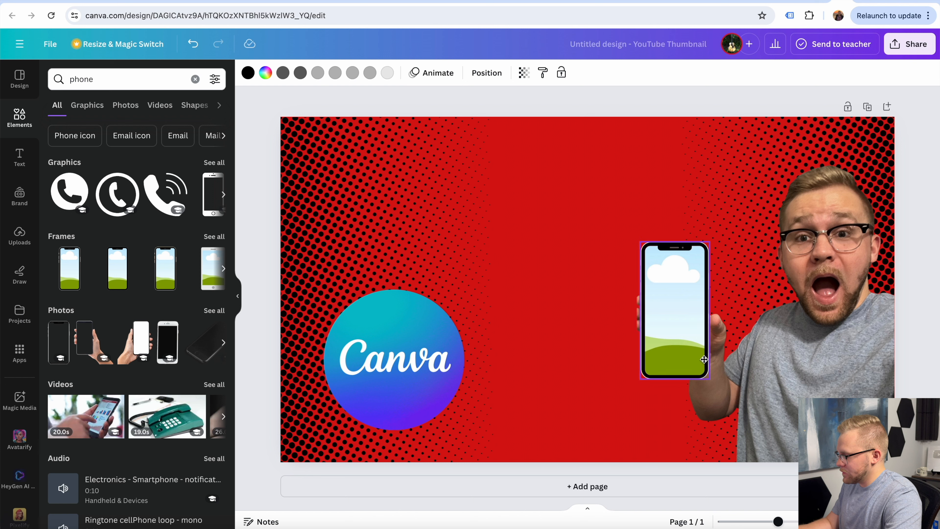
pyautogui.moveTo(704, 360); pyautogui.dragTo(703, 359)
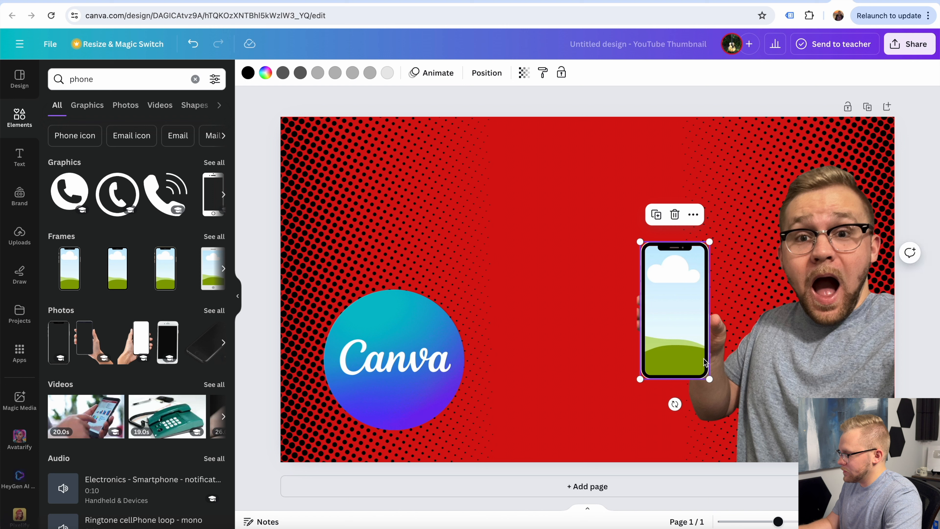
pyautogui.click(756, 95)
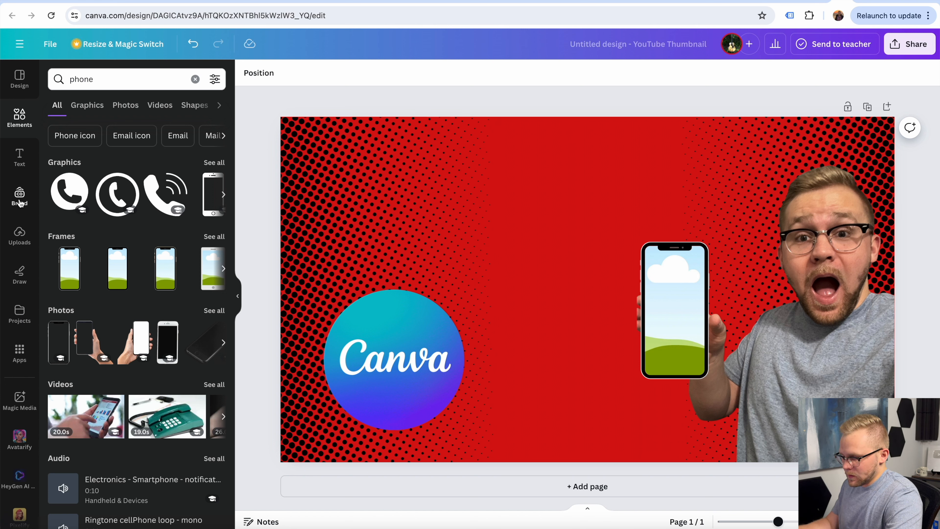
# Start a file upload and browse to the Thumbnails folder via Desktop, Canvas, Canvas and YouTube.
pyautogui.click(26, 209)
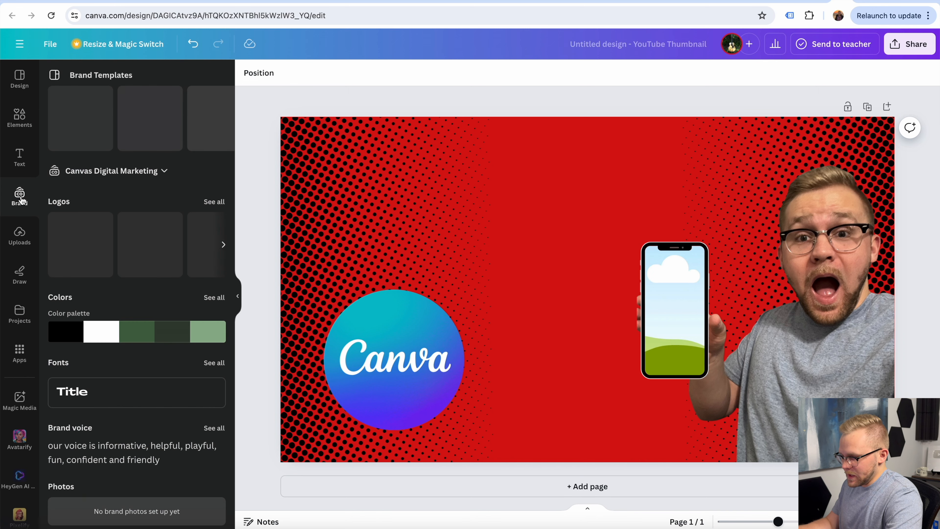
pyautogui.click(19, 236)
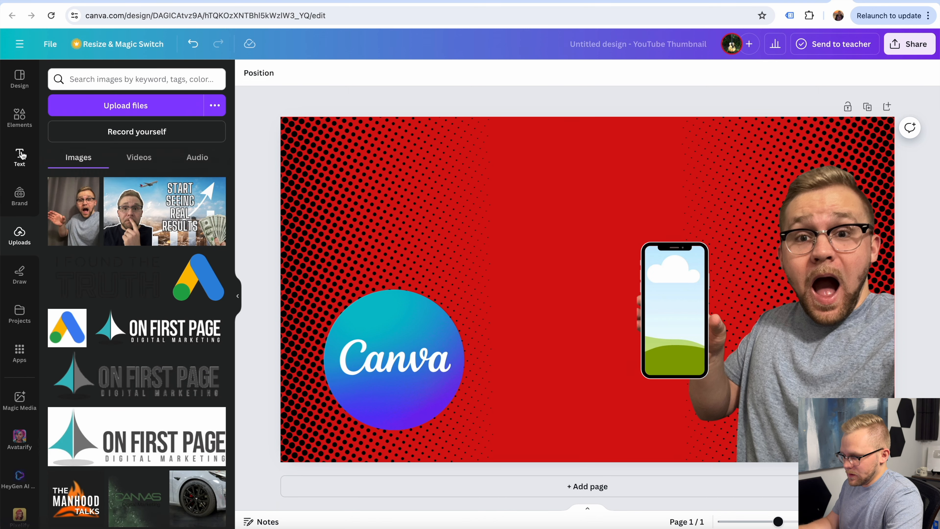
pyautogui.click(133, 106)
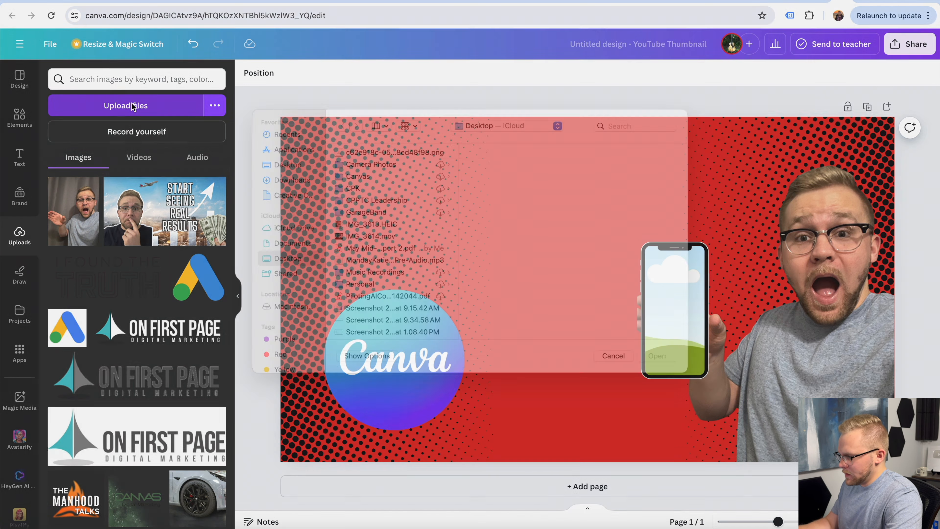
pyautogui.click(382, 193)
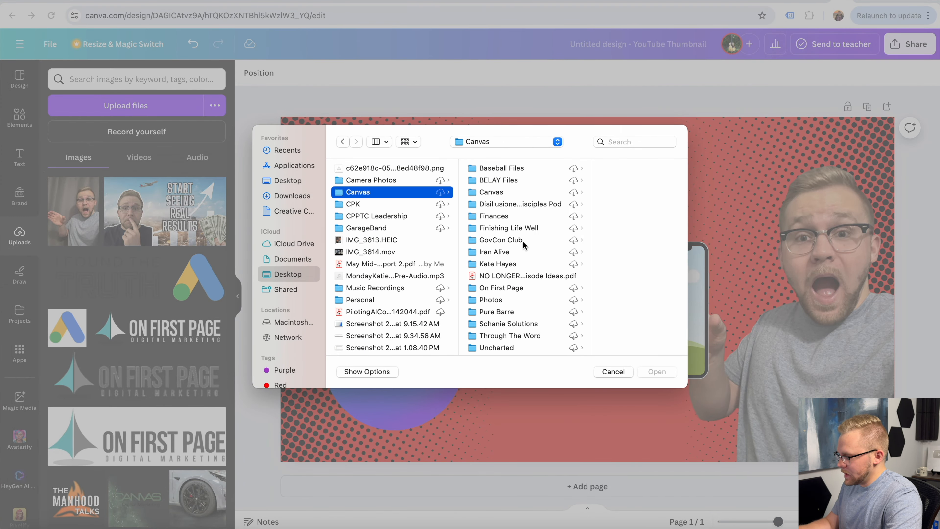
pyautogui.click(514, 195)
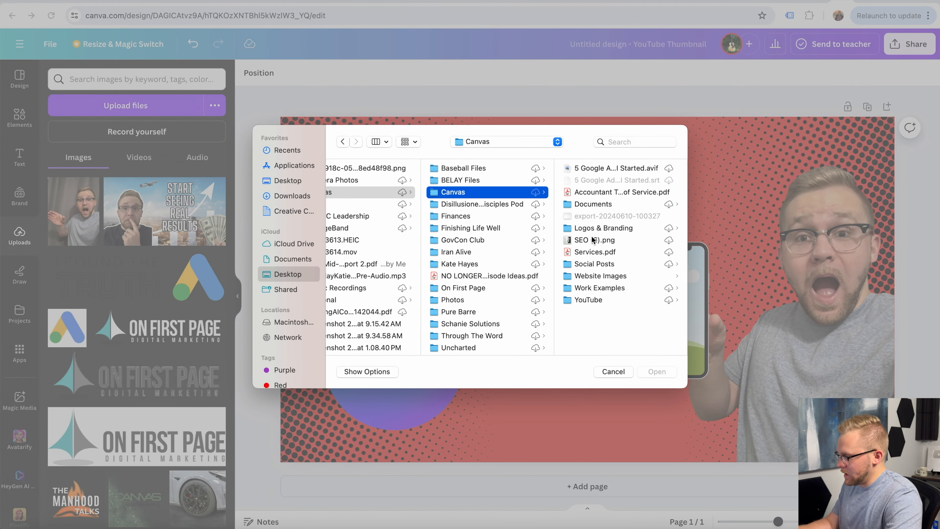
pyautogui.click(598, 299)
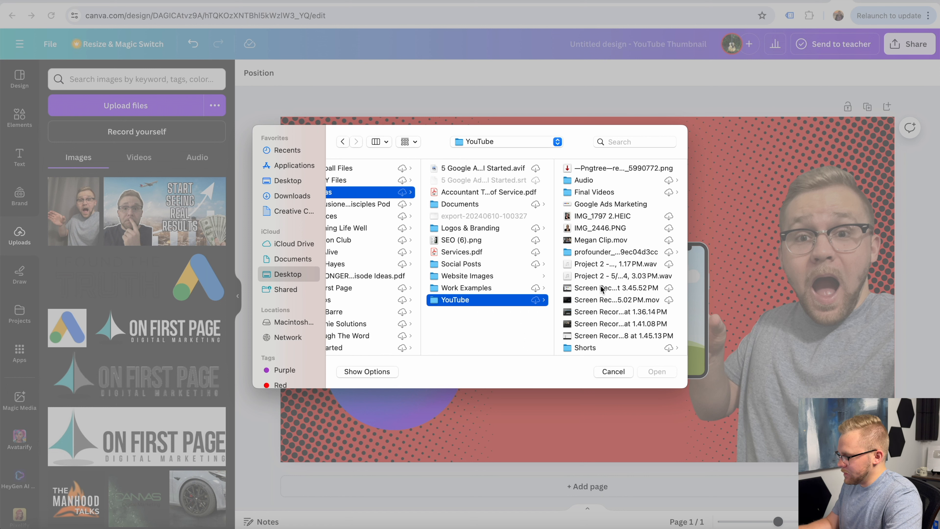
pyautogui.scroll(-10, 601, 289)
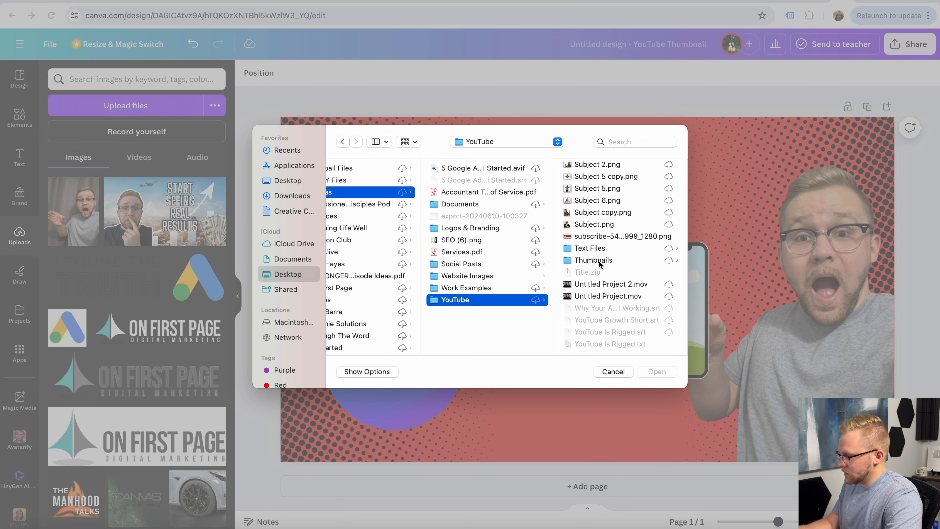
pyautogui.click(594, 260)
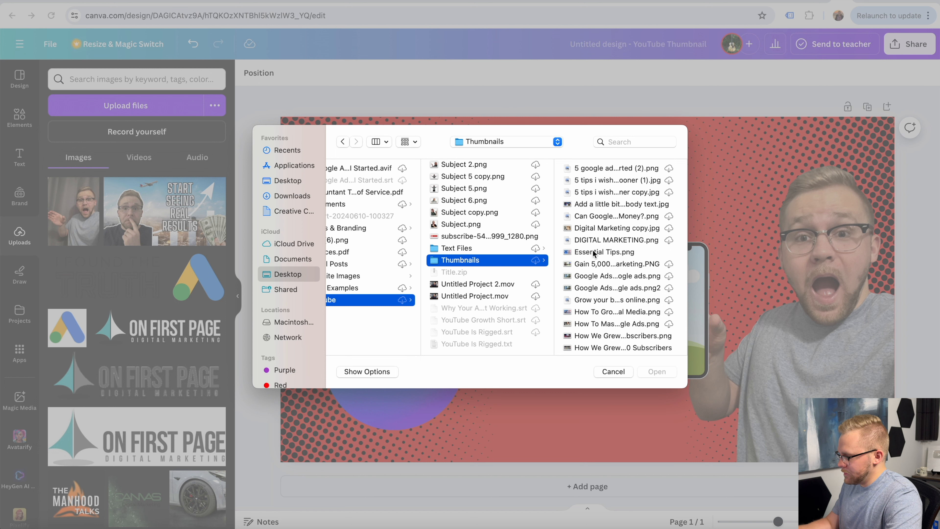
# Preview several thumbnail files in the folder and upload "Add a little bit of body text.jpg".
pyautogui.click(593, 252)
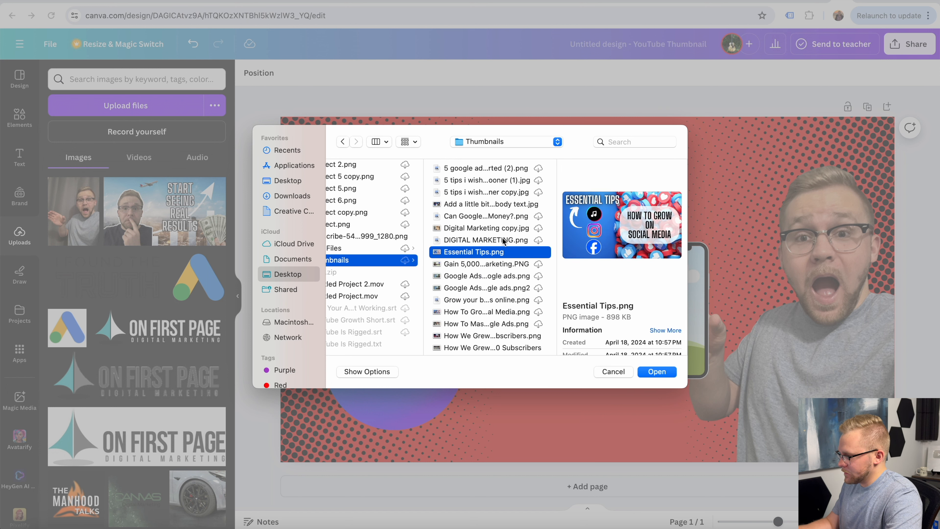
pyautogui.click(487, 230)
pyautogui.click(489, 240)
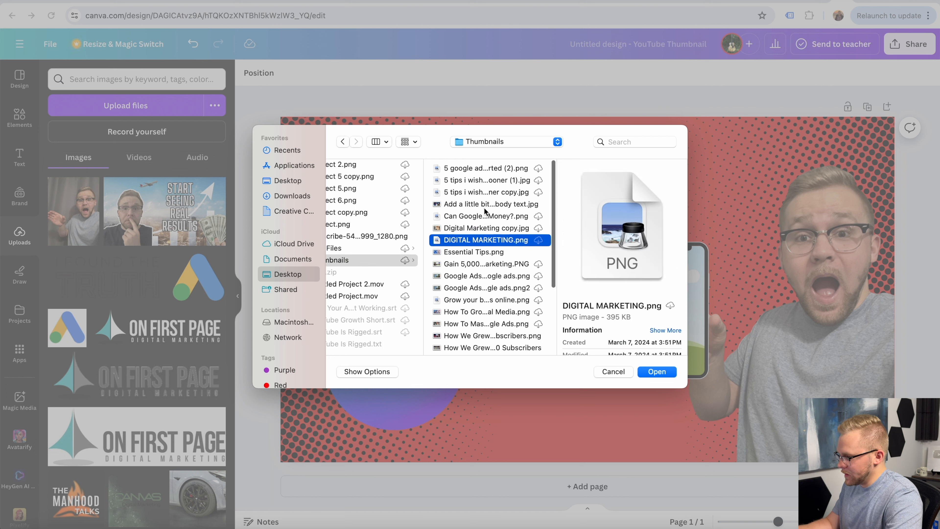
pyautogui.click(485, 192)
pyautogui.click(482, 204)
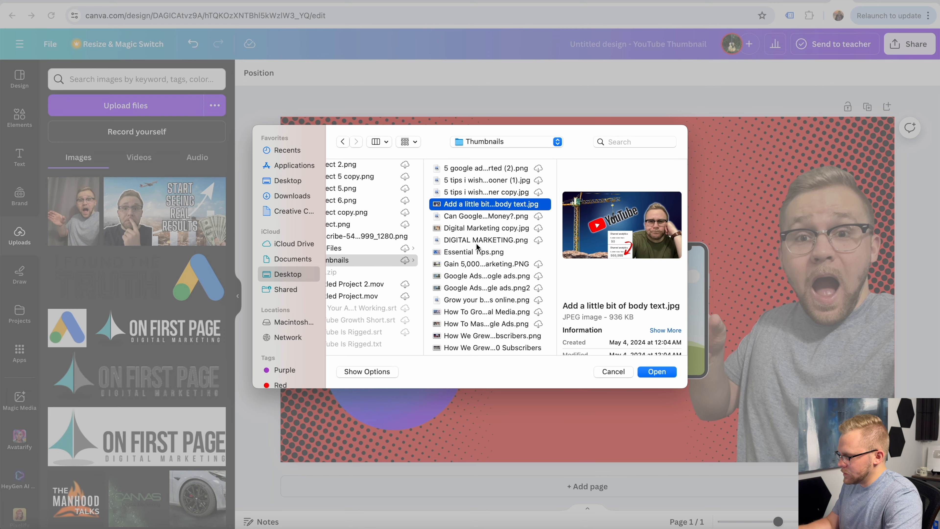
pyautogui.press('Return')
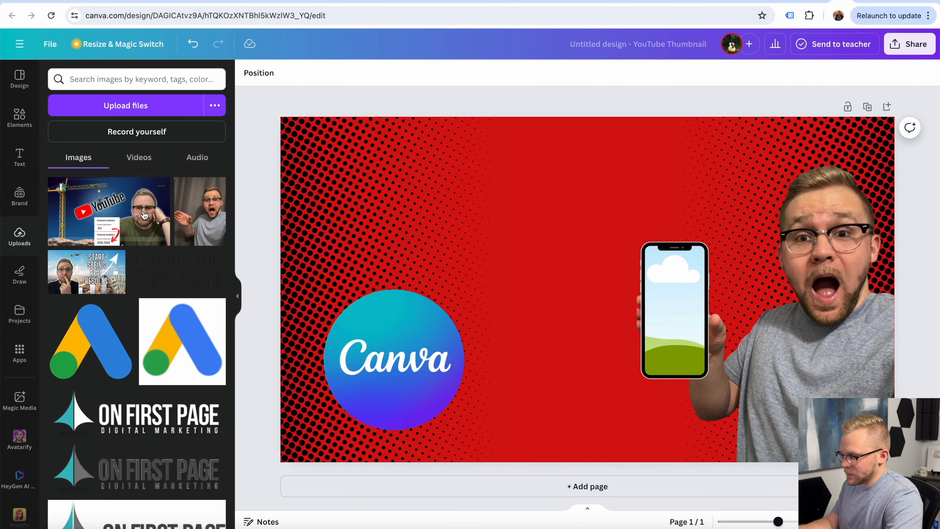
# Place the uploaded crane thumbnail in the phone frame and shift it so the YouTube wordmark and channel analytics fill the phone screen.
pyautogui.click(109, 207)
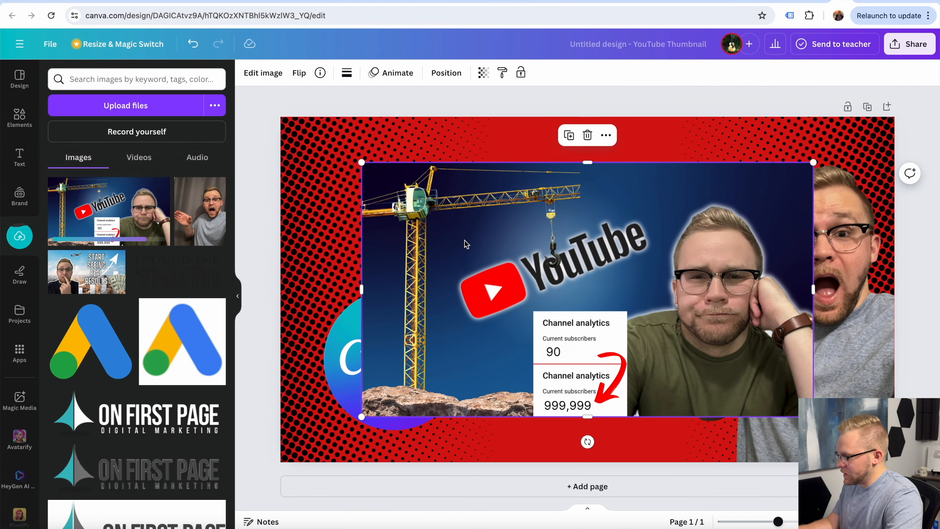
pyautogui.moveTo(514, 234); pyautogui.dragTo(599, 330)
pyautogui.doubleClick(671, 333)
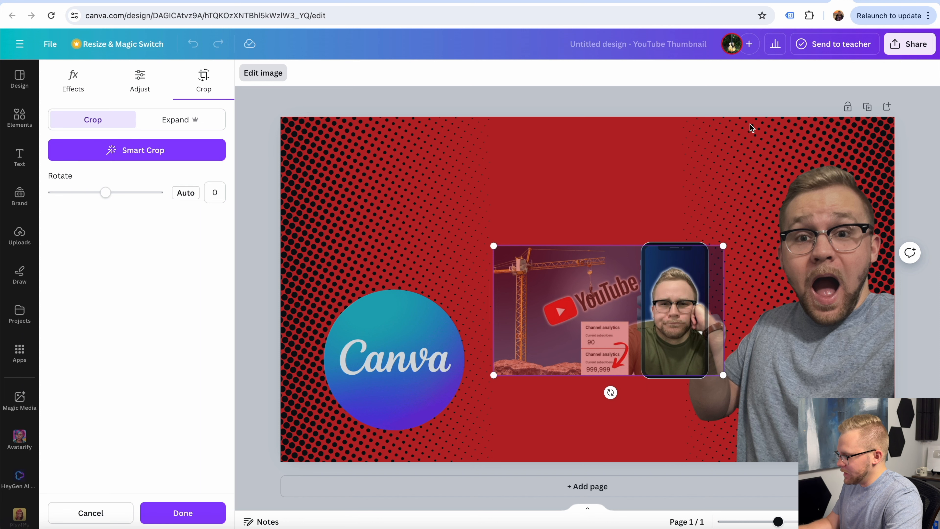
pyautogui.press('Escape')
pyautogui.doubleClick(678, 348)
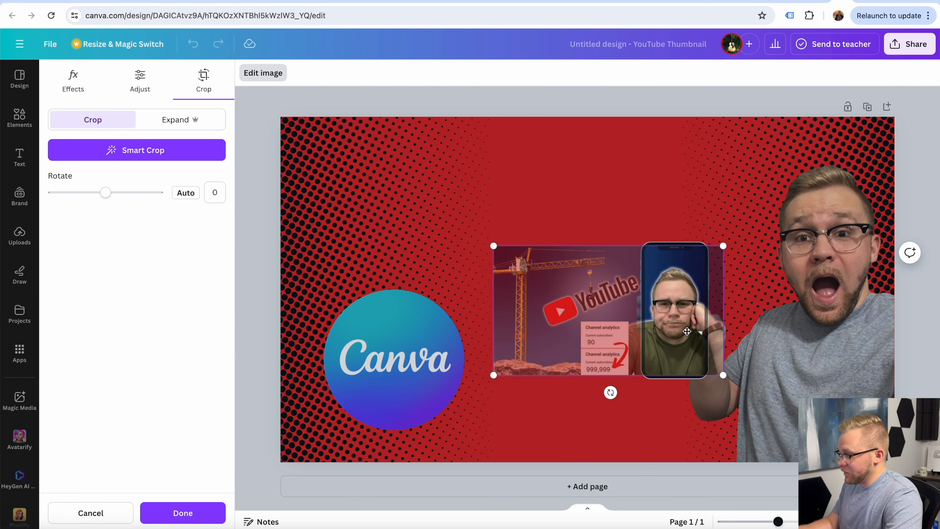
pyautogui.moveTo(686, 331); pyautogui.dragTo(750, 329)
pyautogui.click(902, 199)
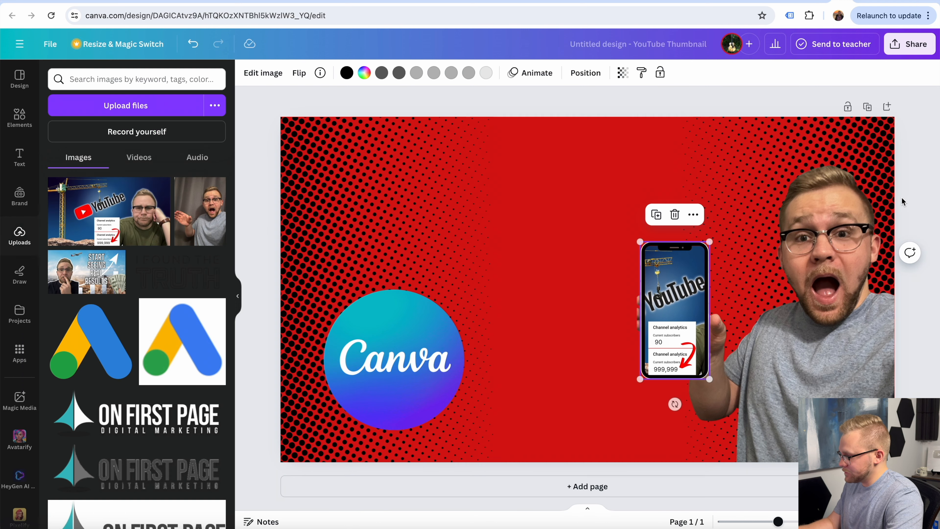
pyautogui.click(902, 198)
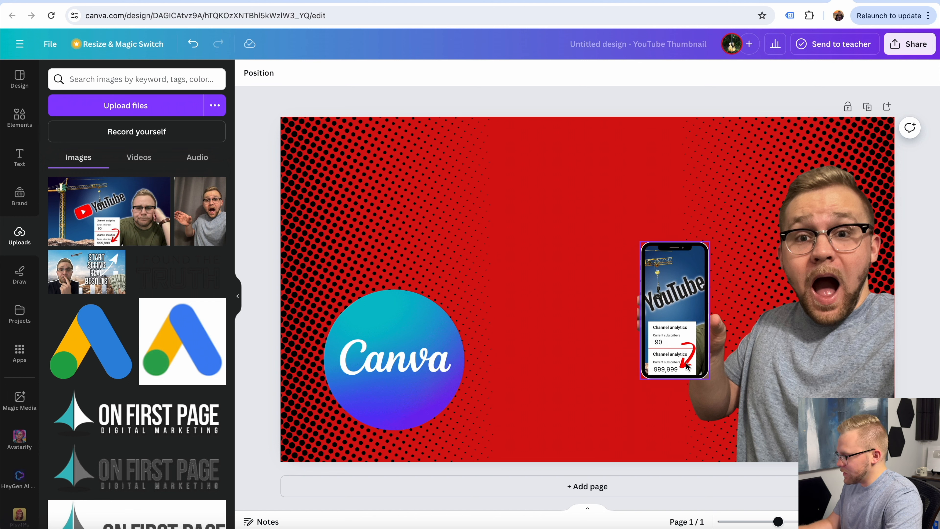
pyautogui.doubleClick(694, 324)
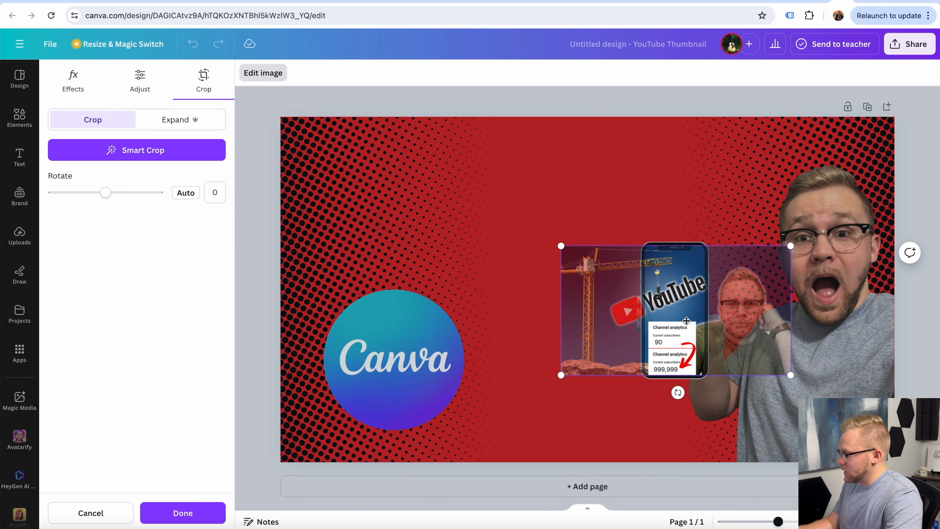
pyautogui.click(910, 172)
pyautogui.click(911, 171)
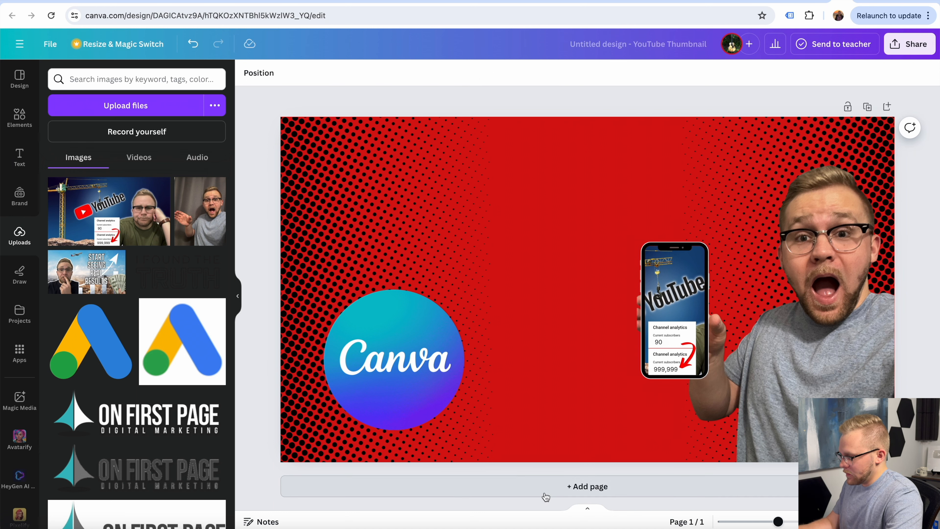
# Nudge the round Canva logo slightly to the right and apply a Glow shadow effect to it.
pyautogui.moveTo(401, 385); pyautogui.dragTo(412, 385)
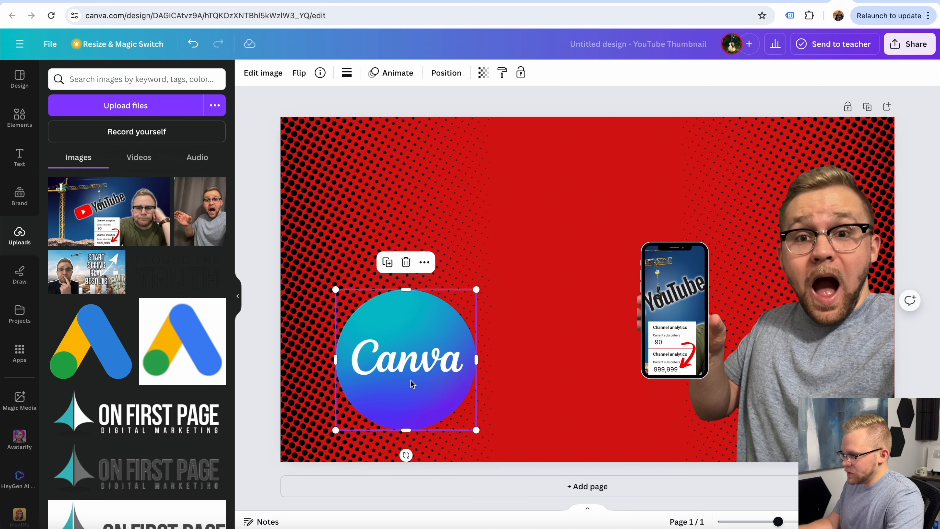
pyautogui.click(262, 74)
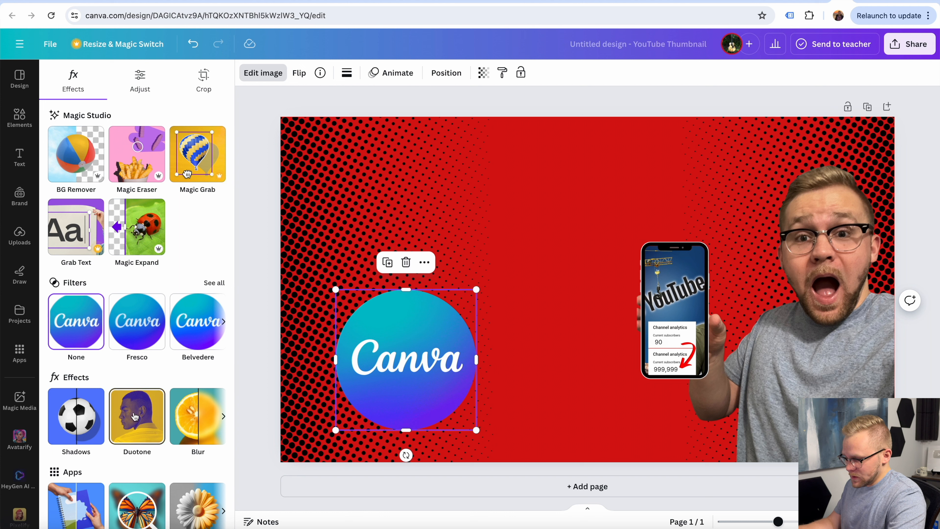
pyautogui.click(75, 417)
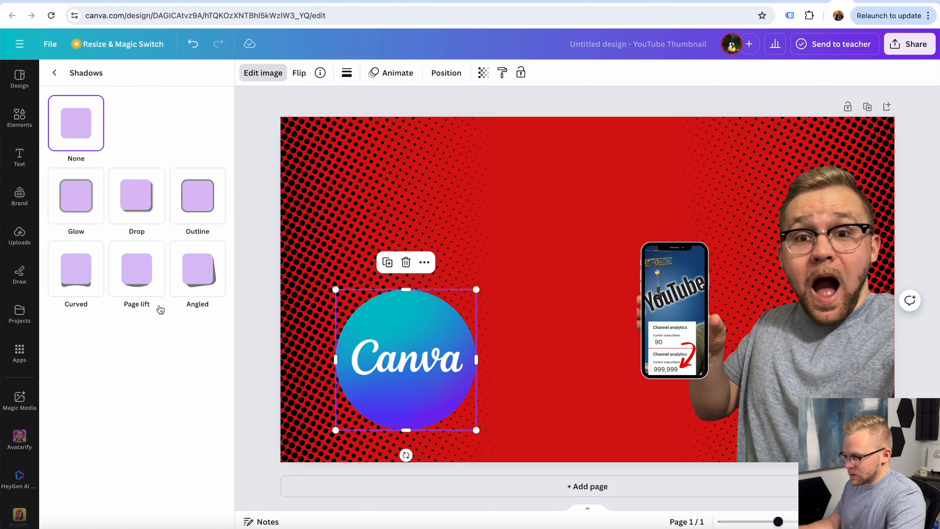
pyautogui.click(81, 199)
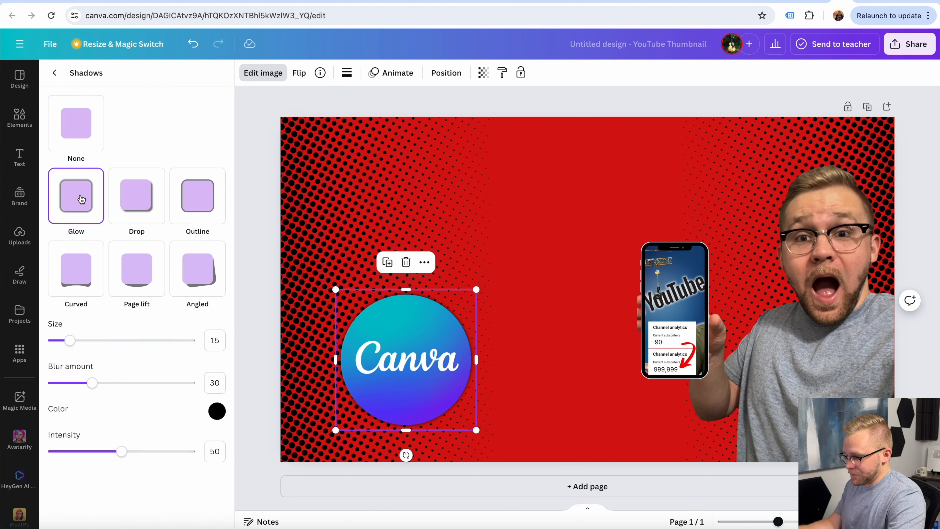
# Recolour the logo's glow to near white, raise its intensity to the maximum, and nudge the logo slightly down.
pyautogui.click(216, 411)
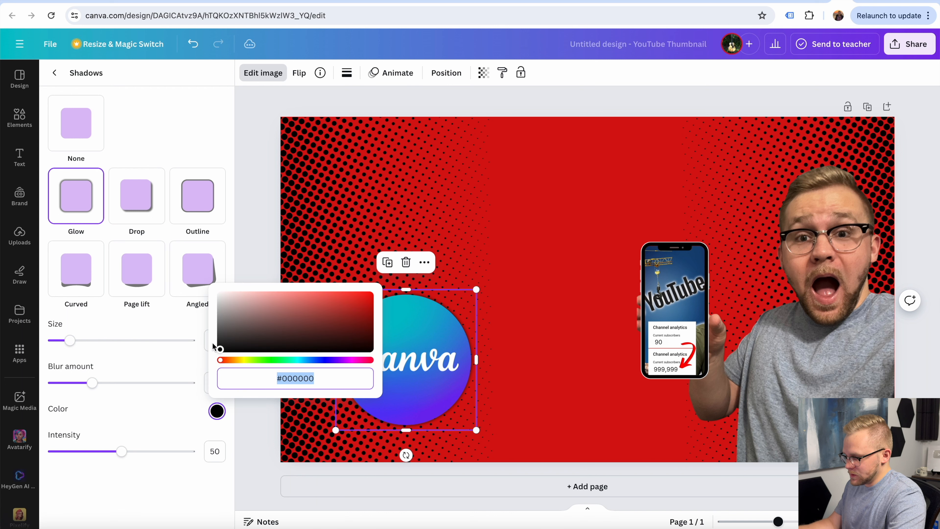
pyautogui.moveTo(221, 350); pyautogui.dragTo(211, 300)
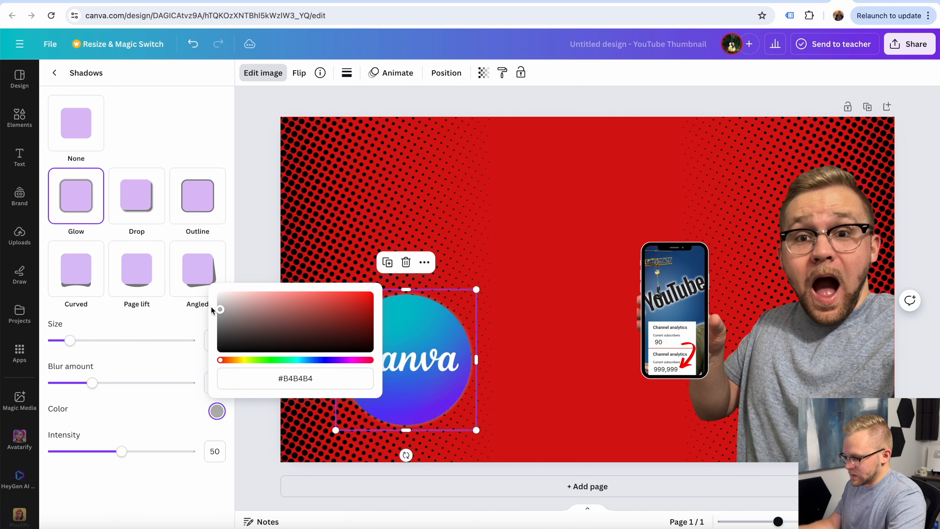
pyautogui.click(169, 425)
pyautogui.moveTo(125, 458); pyautogui.dragTo(228, 457)
pyautogui.click(263, 333)
pyautogui.moveTo(407, 347)
pyautogui.mouseDown()
pyautogui.moveTo(398, 352)
pyautogui.moveTo(407, 350)
pyautogui.mouseUp()
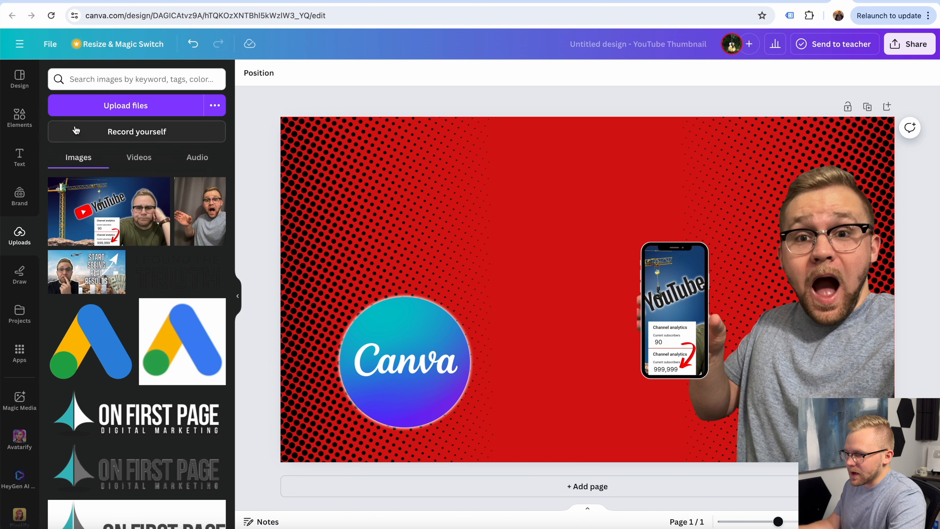
pyautogui.click(21, 153)
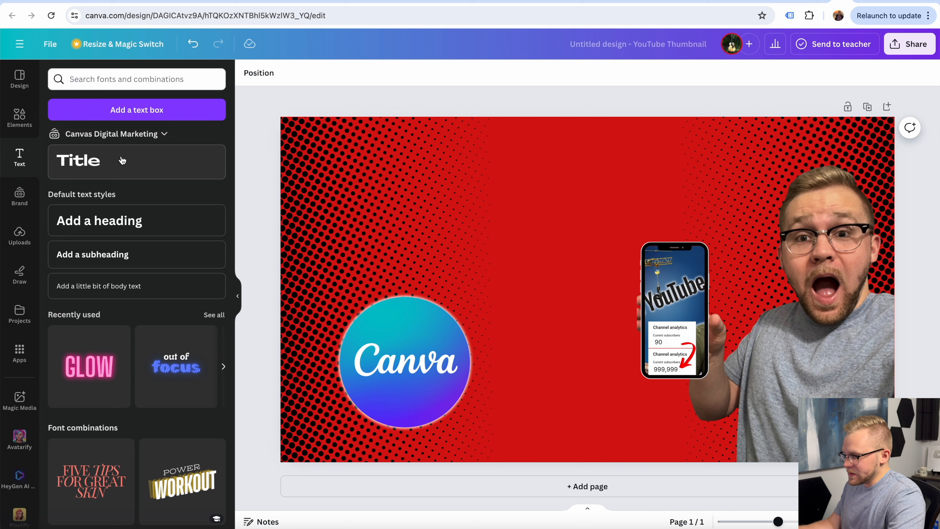
pyautogui.click(122, 160)
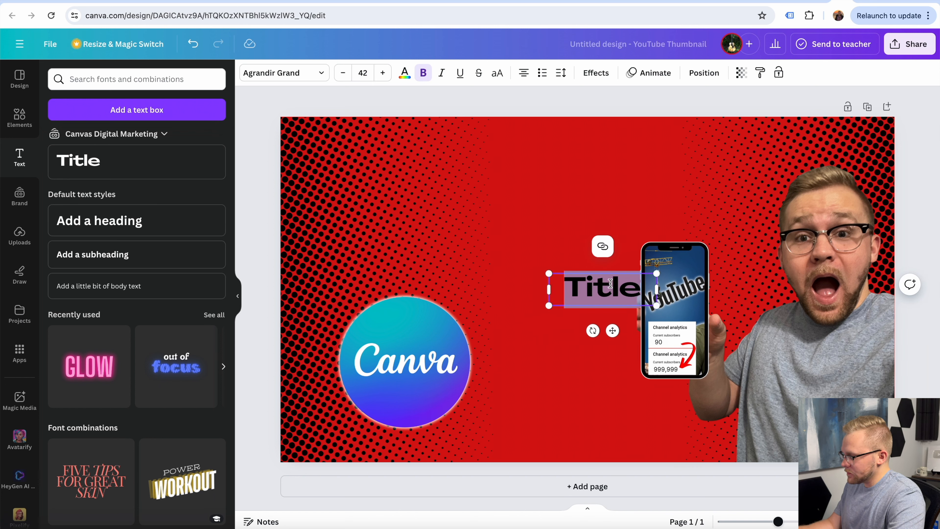
pyautogui.moveTo(592, 287); pyautogui.dragTo(435, 177)
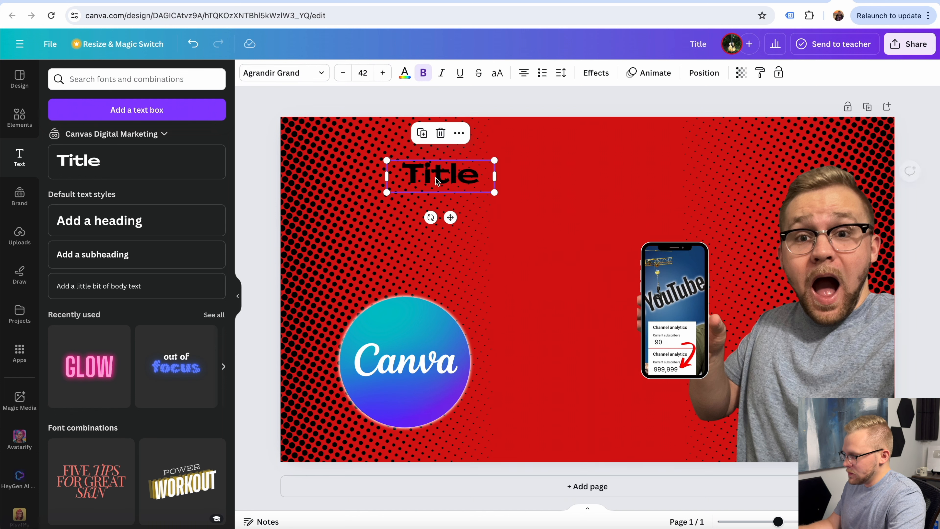
pyautogui.doubleClick(449, 173)
pyautogui.press('BackSpace')
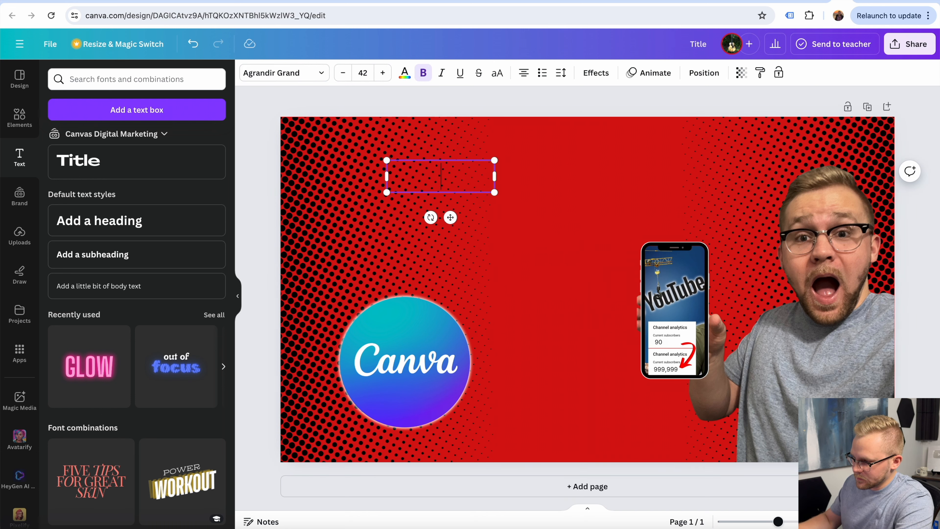
pyautogui.click(334, 96)
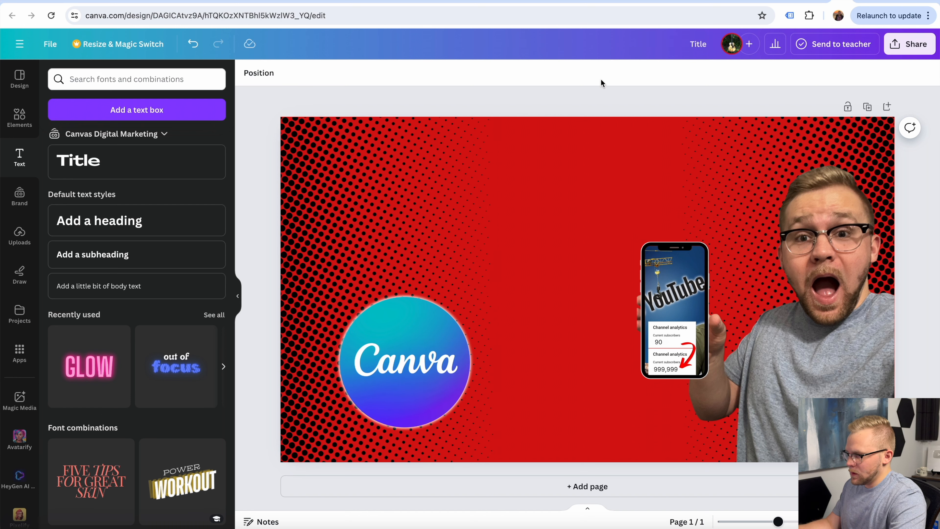
# Add a brand Title text box to the page and enter "Create" and "Easy" on two lines.
pyautogui.click(110, 163)
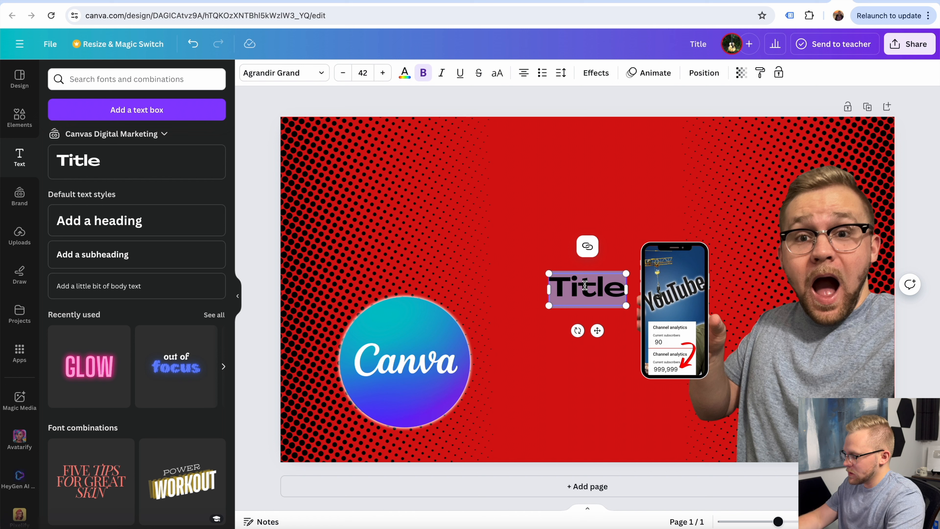
pyautogui.write('Create')
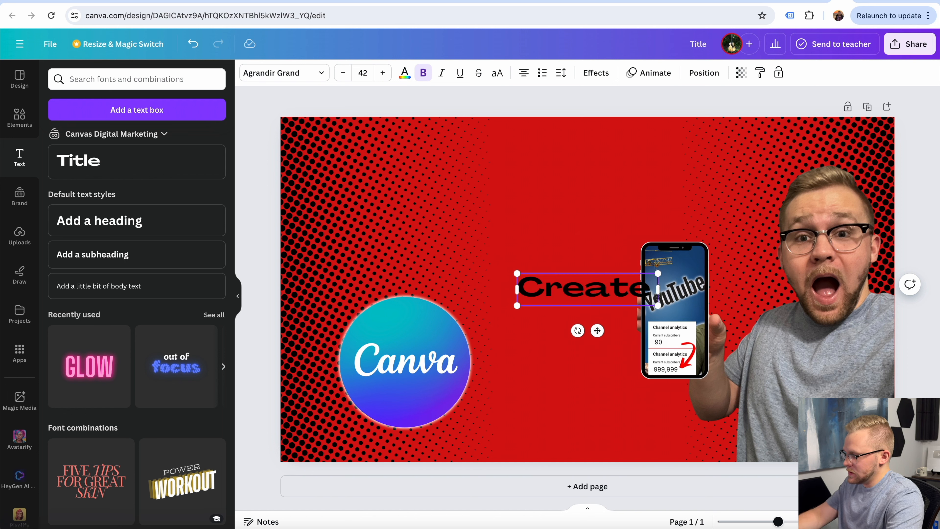
pyautogui.press('Return')
pyautogui.write('Easy')
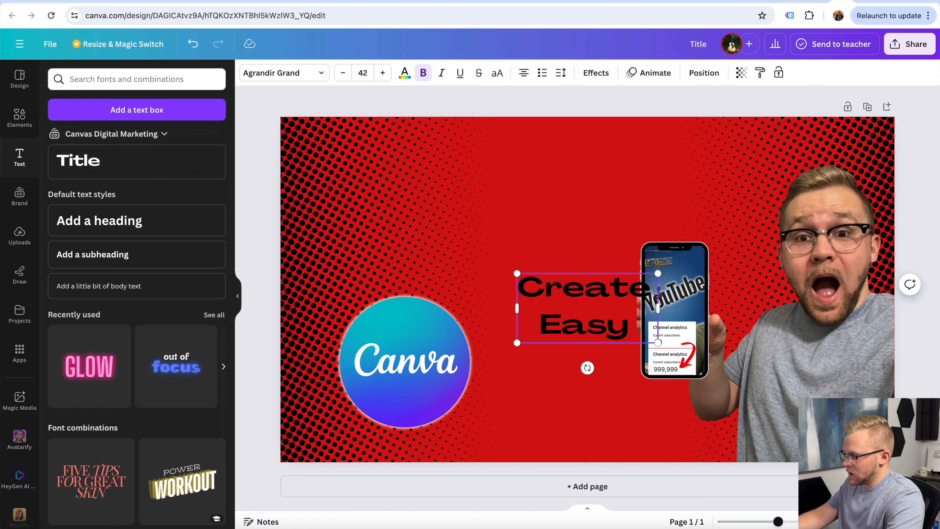
# Replace the title text with "Easy", "Thumbnail" and "Tutorial" on three separate lines.
pyautogui.press('BackSpace')
pyautogui.press('BackSpace')
pyautogui.press('BackSpace')
pyautogui.press('BackSpace')
pyautogui.press('BackSpace')
pyautogui.press('BackSpace')
pyautogui.press('BackSpace')
pyautogui.press('BackSpace')
pyautogui.press('BackSpace')
pyautogui.press('BackSpace')
pyautogui.press('BackSpace')
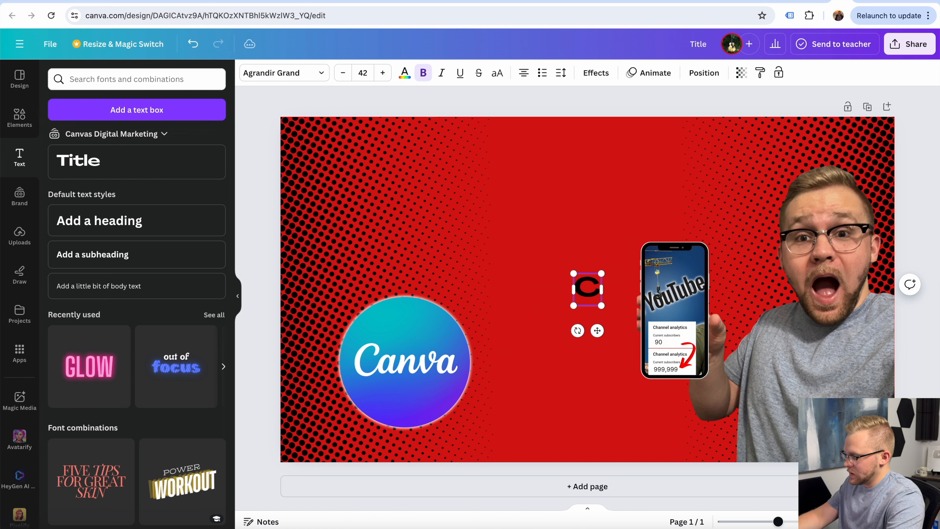
pyautogui.write('Easy')
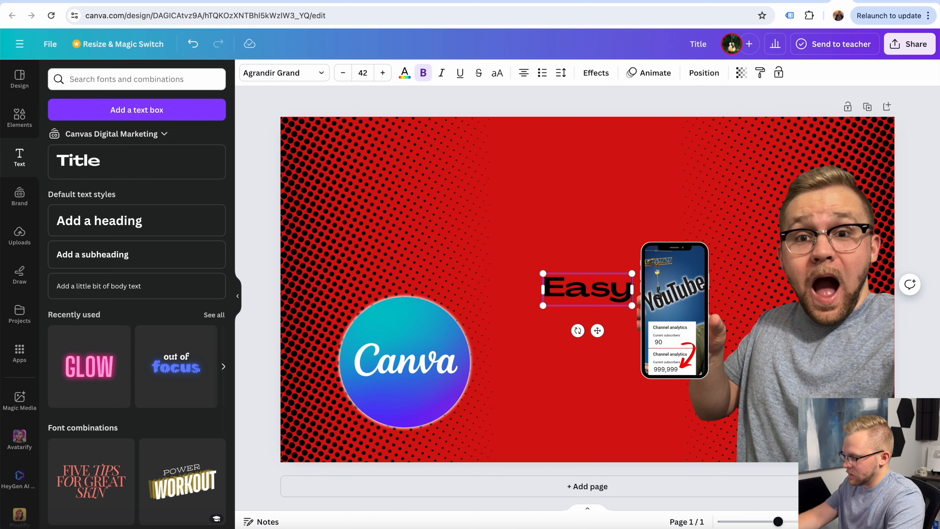
pyautogui.press('Return')
pyautogui.write('Thumbnail')
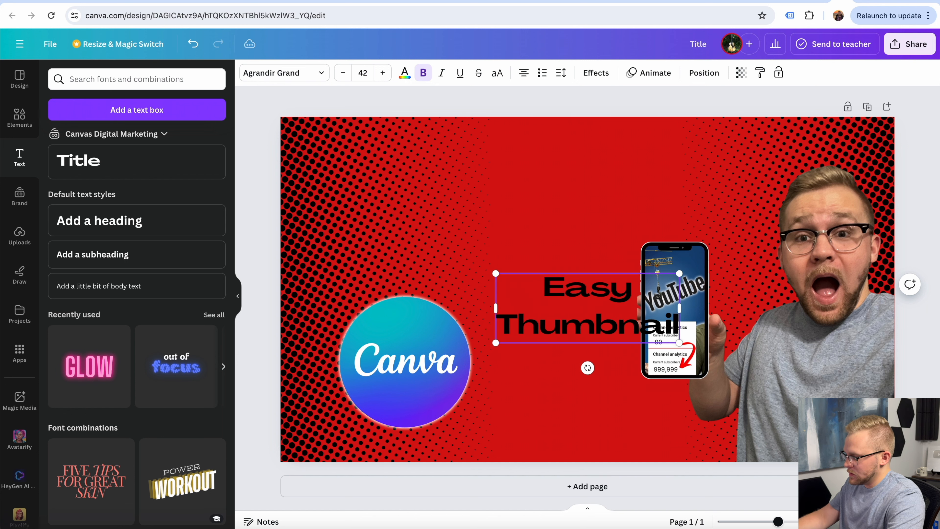
pyautogui.press('Return')
pyautogui.write('Tu')
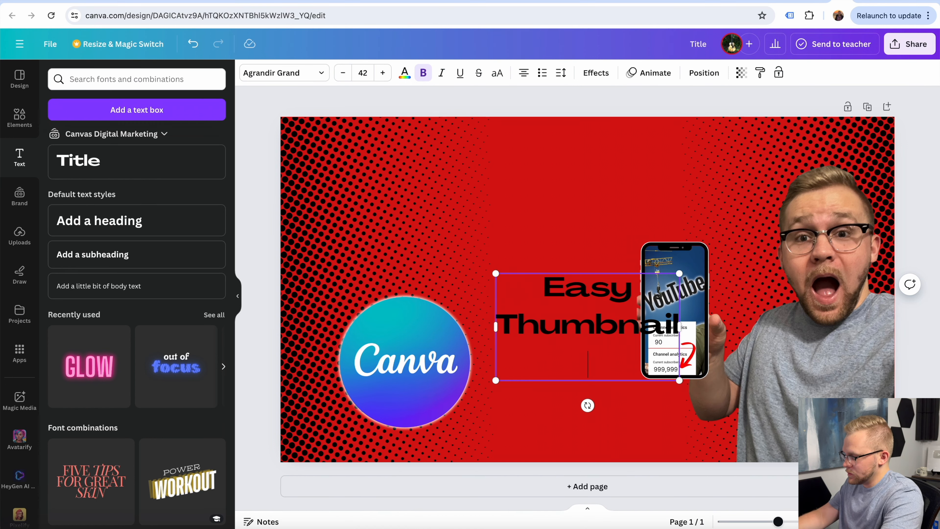
pyautogui.write('totira')
pyautogui.press('BackSpace')
pyautogui.press('BackSpace')
pyautogui.press('BackSpace')
pyautogui.press('BackSpace')
pyautogui.press('BackSpace')
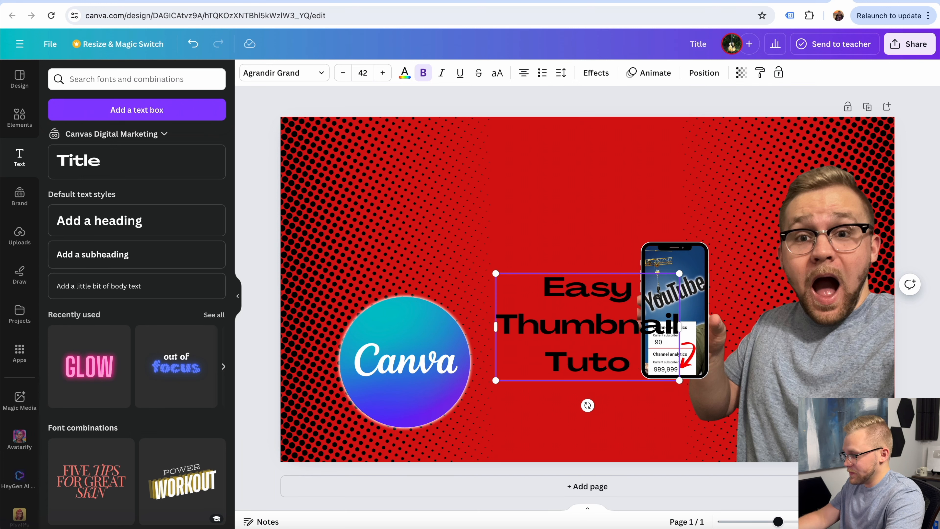
pyautogui.write('orial')
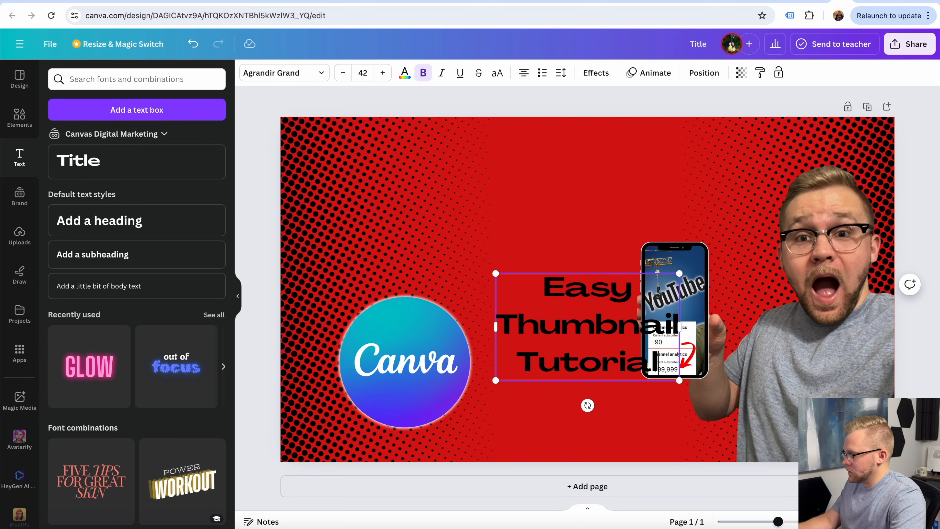
# Move the title text above the Canva logo and enlarge it to font size 52.7.
pyautogui.click(924, 254)
pyautogui.moveTo(593, 301); pyautogui.dragTo(435, 176)
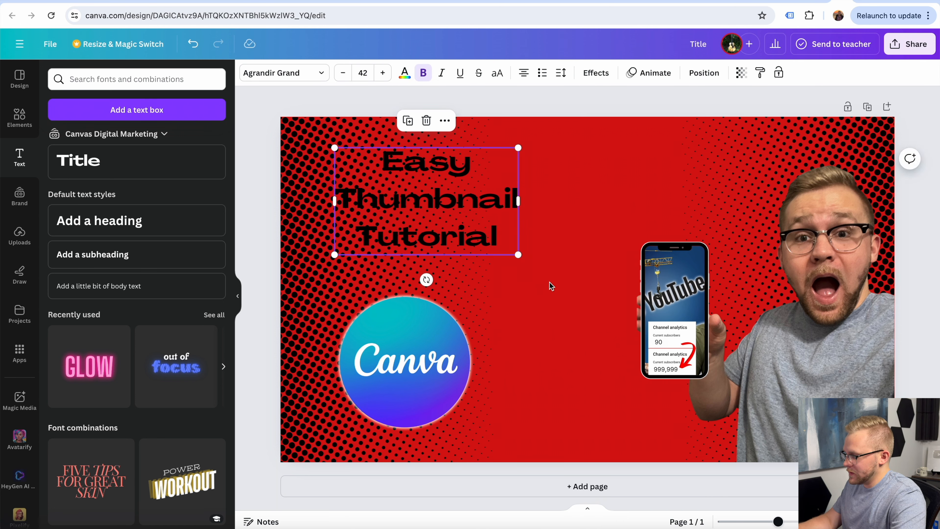
pyautogui.moveTo(520, 254); pyautogui.dragTo(571, 279)
pyautogui.moveTo(486, 210); pyautogui.dragTo(494, 209)
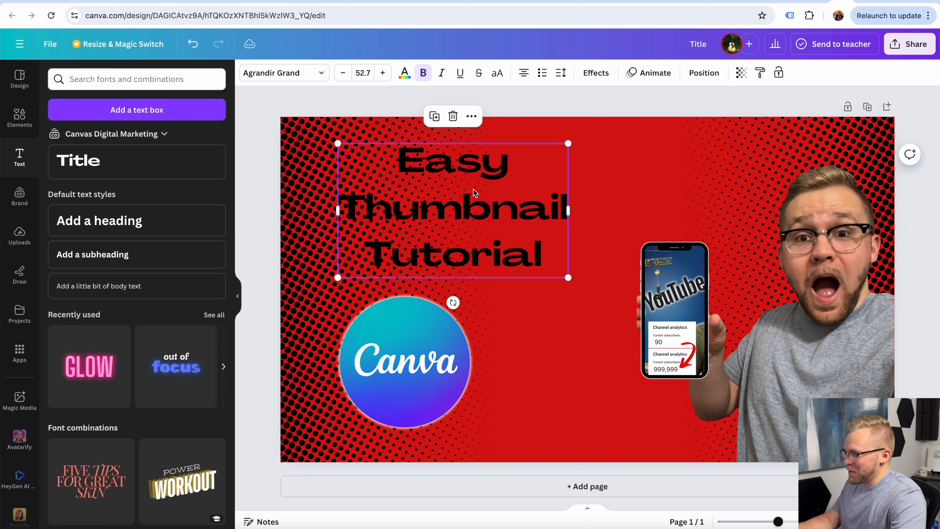
# Recolour the title text white and nudge it slightly up and to the right.
pyautogui.click(405, 83)
pyautogui.click(90, 223)
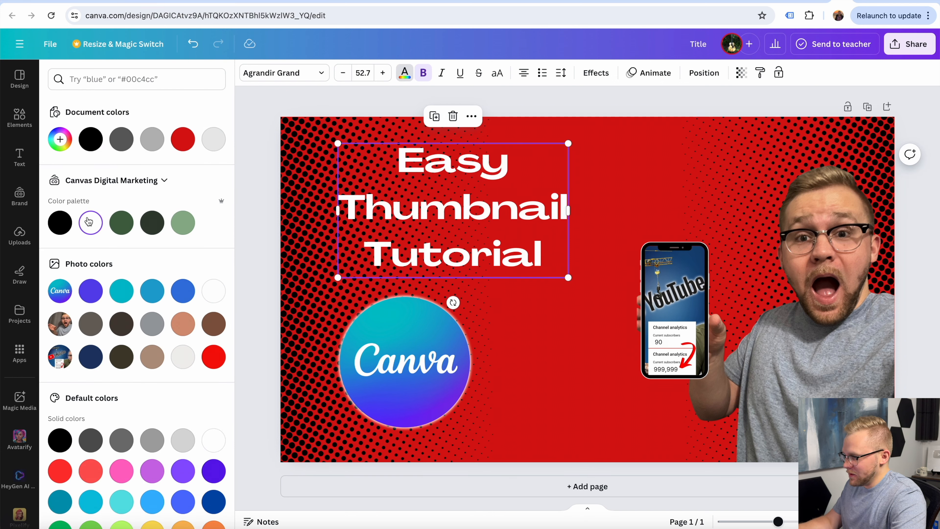
pyautogui.click(259, 181)
pyautogui.moveTo(414, 209); pyautogui.dragTo(417, 207)
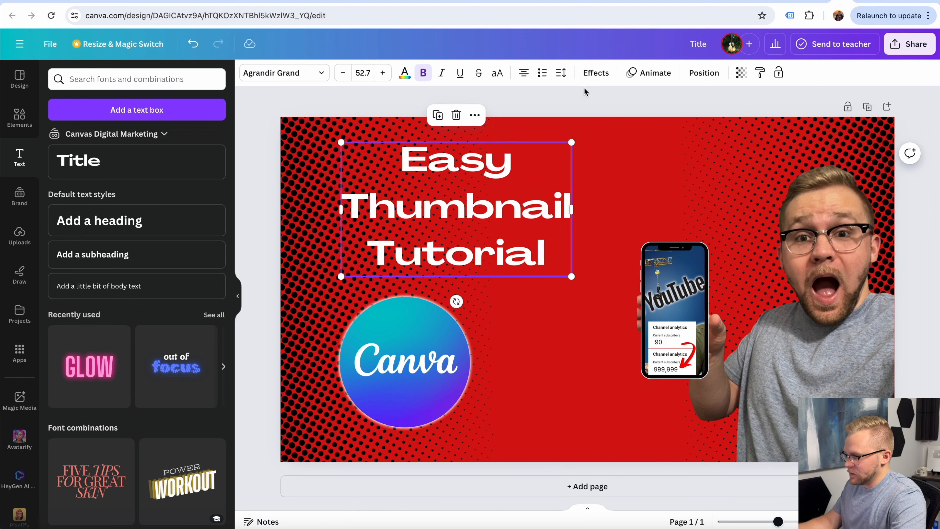
# Apply the Shadow text effect to the title and set the shadow colour to black.
pyautogui.click(595, 73)
pyautogui.click(197, 142)
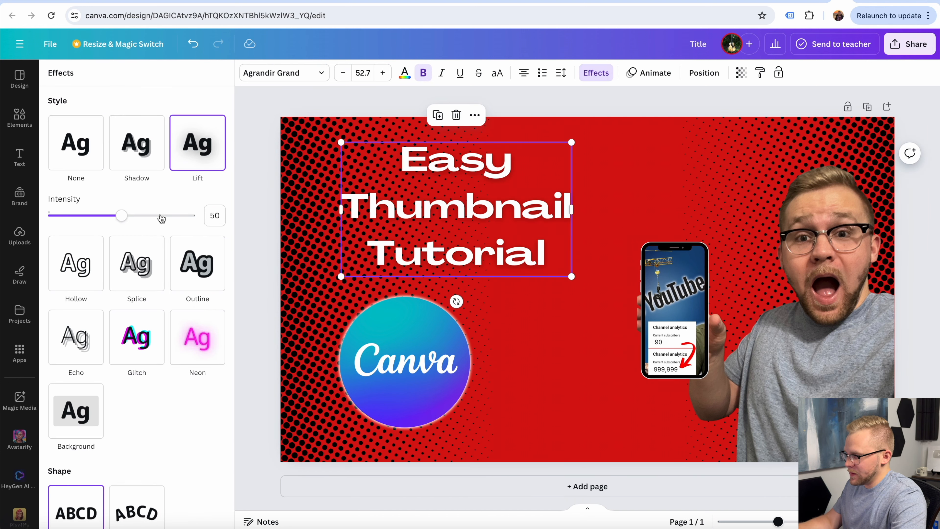
pyautogui.moveTo(121, 216)
pyautogui.mouseDown()
pyautogui.moveTo(130, 216)
pyautogui.moveTo(95, 216)
pyautogui.moveTo(118, 217)
pyautogui.mouseUp()
pyautogui.click(134, 166)
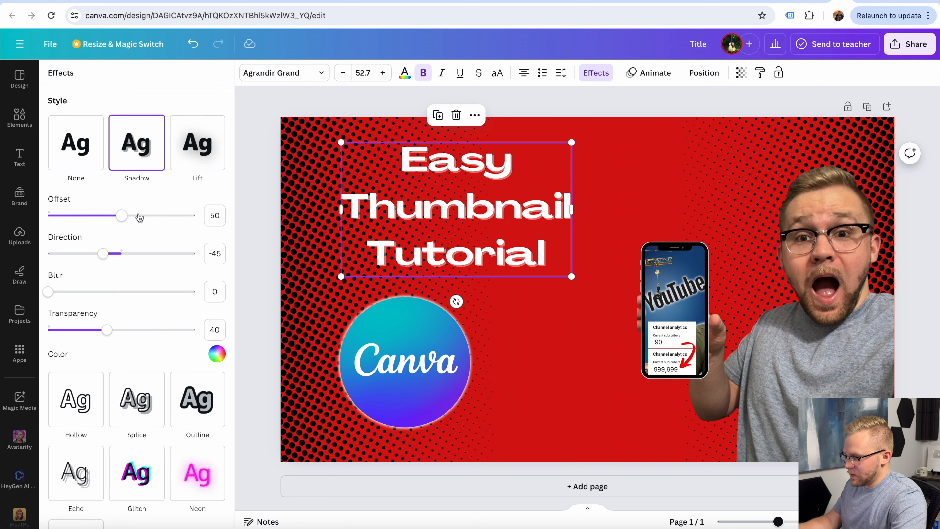
pyautogui.click(219, 355)
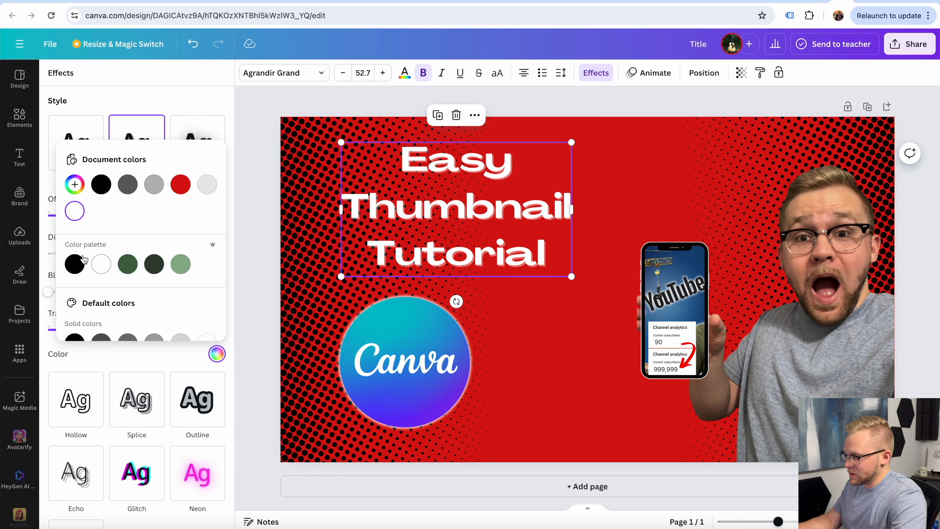
pyautogui.click(76, 265)
pyautogui.click(252, 193)
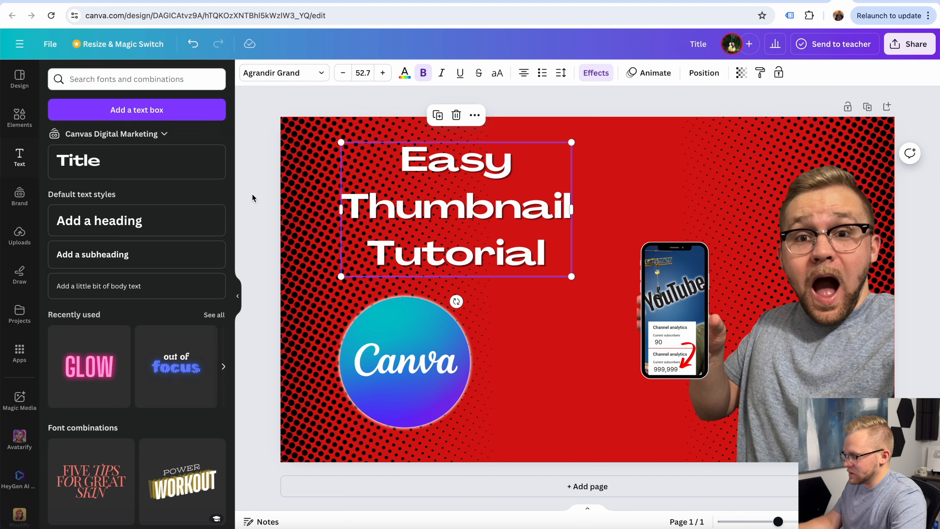
# Nudge the title text slightly up and the round Canva logo slightly down to space them apart.
pyautogui.click(446, 232)
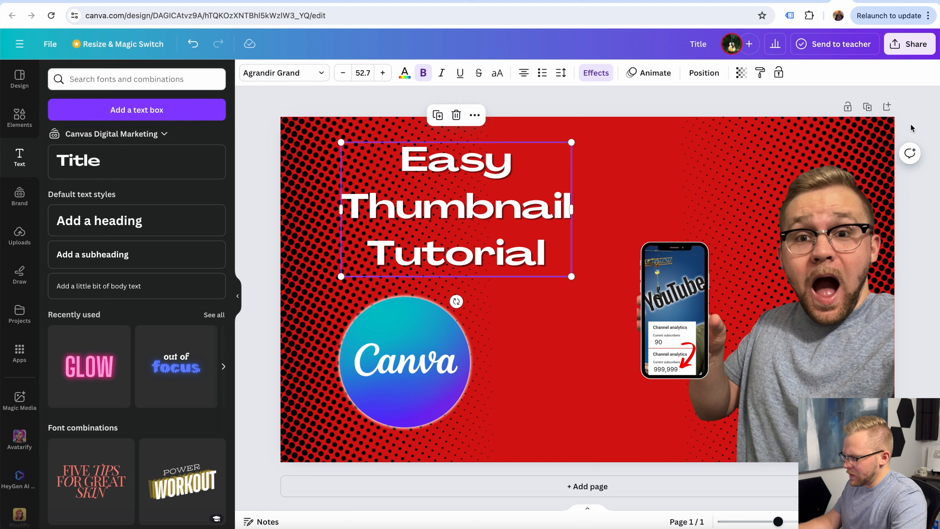
pyautogui.moveTo(450, 222); pyautogui.dragTo(453, 218)
pyautogui.moveTo(396, 359); pyautogui.dragTo(394, 366)
# Lower the transparency value of the left halftone pattern to about 63.
pyautogui.click(299, 265)
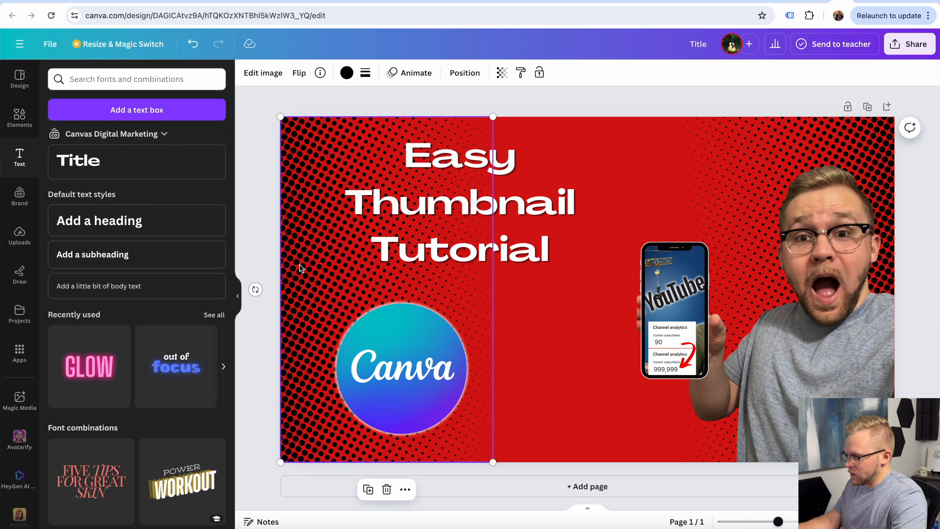
pyautogui.click(502, 78)
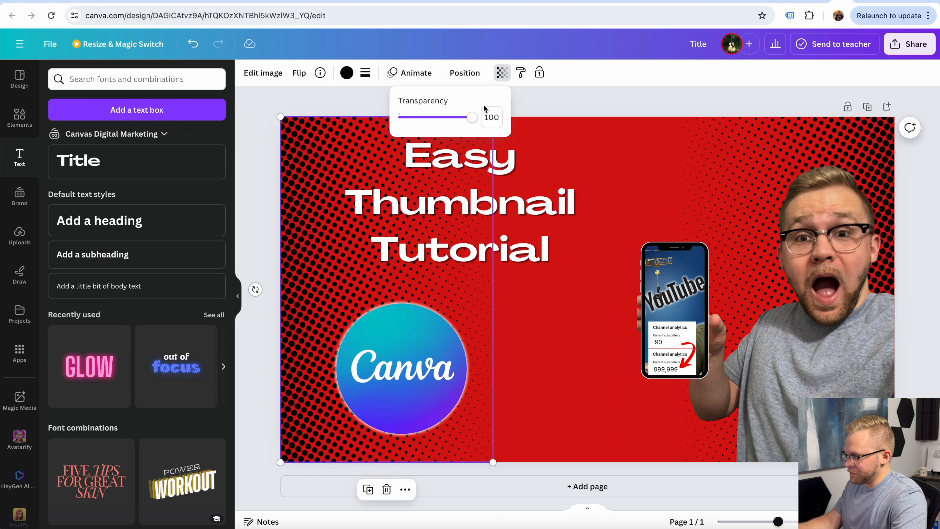
pyautogui.moveTo(473, 123); pyautogui.dragTo(450, 121)
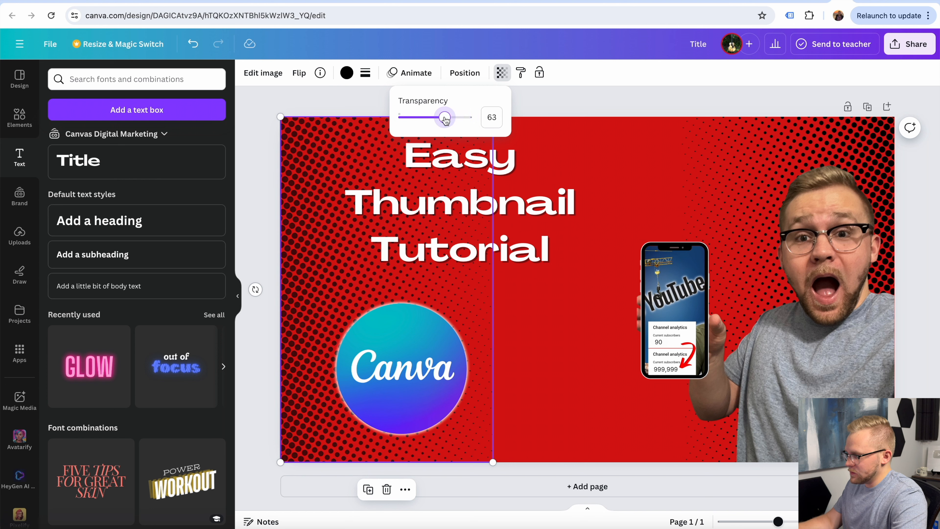
pyautogui.click(557, 107)
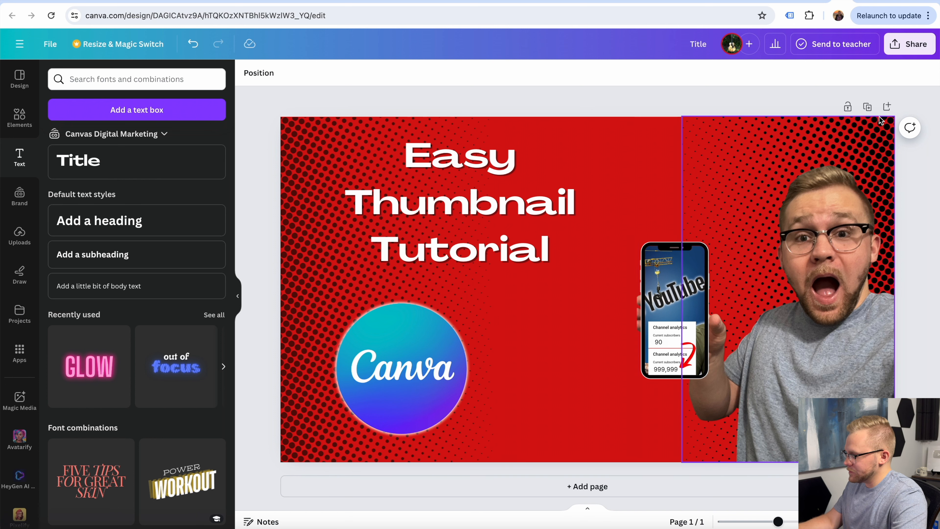
# Set the transparency value of the right halftone pattern to 59, comparing its look with the left pattern.
pyautogui.click(883, 122)
pyautogui.click(501, 76)
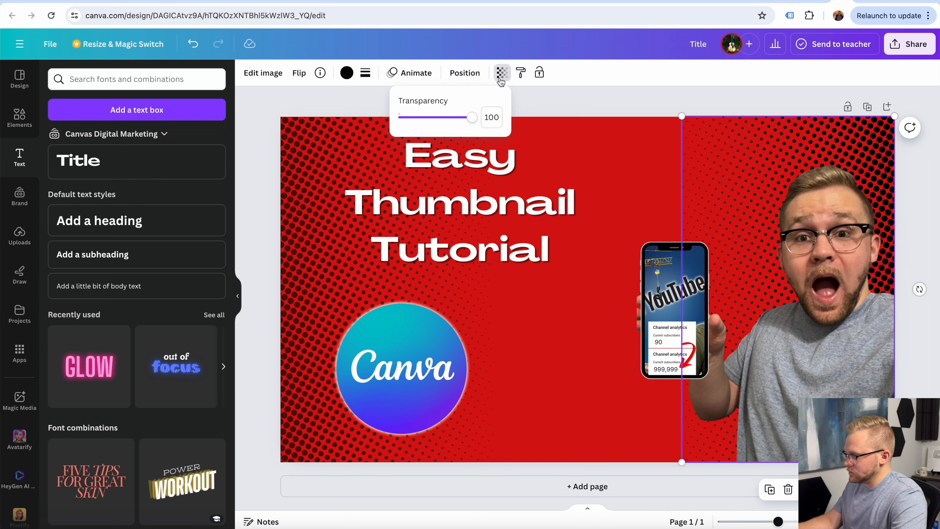
pyautogui.moveTo(474, 122); pyautogui.dragTo(436, 119)
pyautogui.click(314, 143)
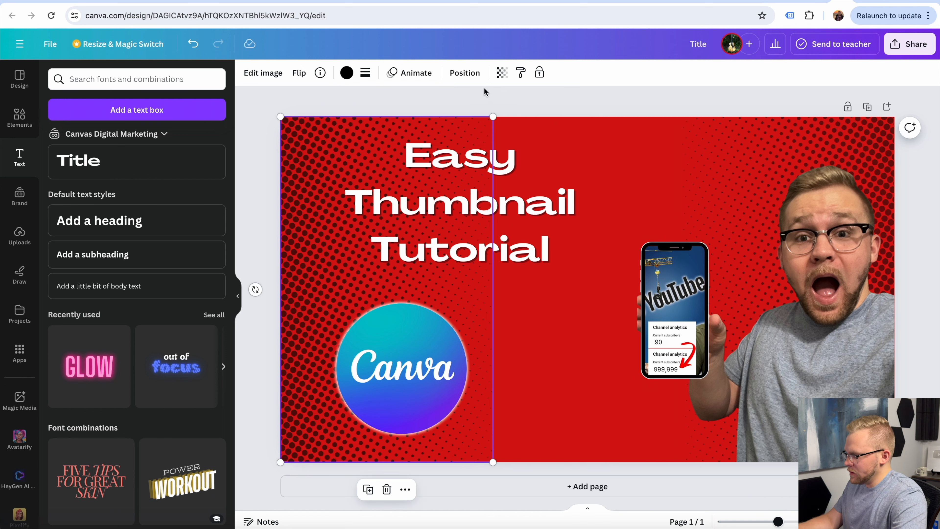
pyautogui.click(503, 76)
pyautogui.click(864, 137)
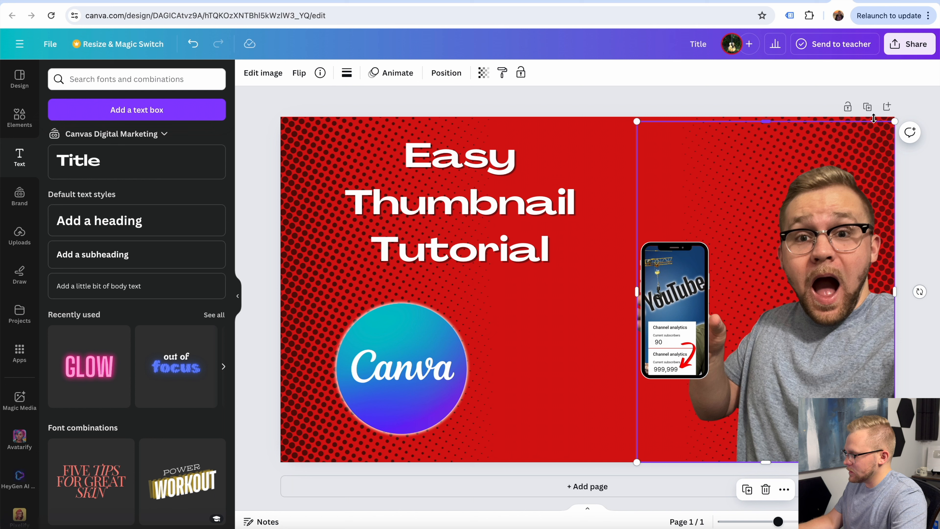
pyautogui.click(915, 179)
pyautogui.click(889, 120)
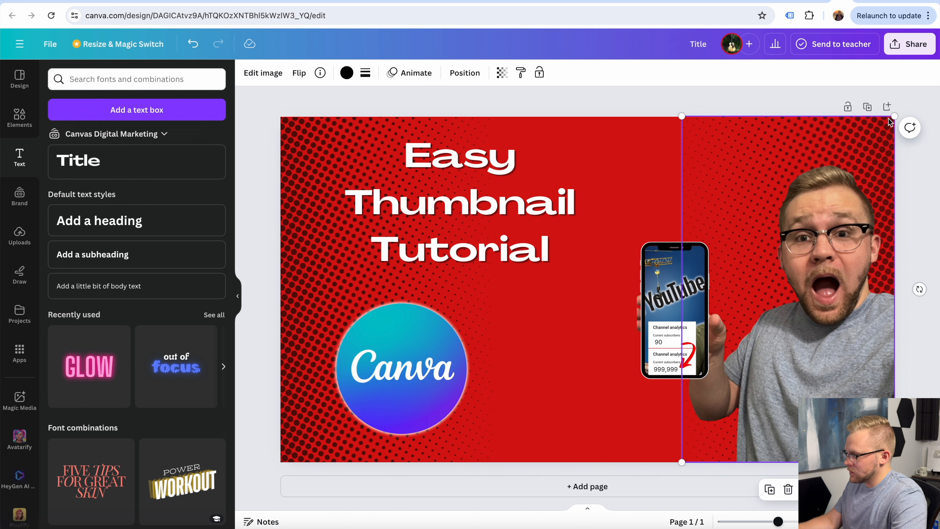
pyautogui.click(499, 74)
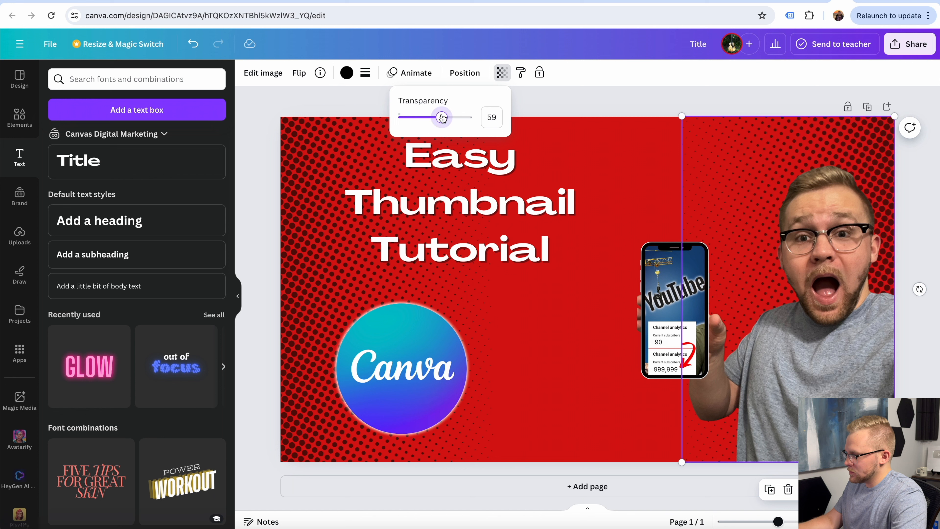
pyautogui.click(586, 86)
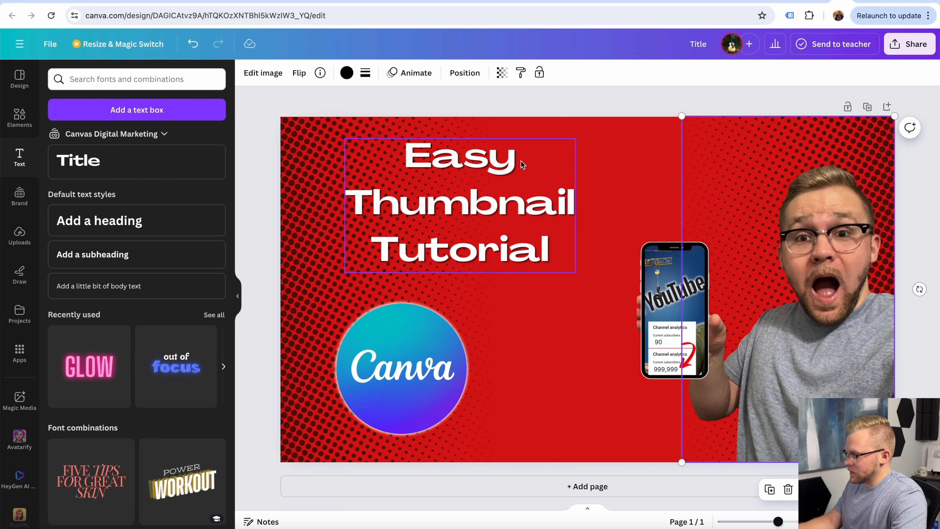
pyautogui.click(594, 94)
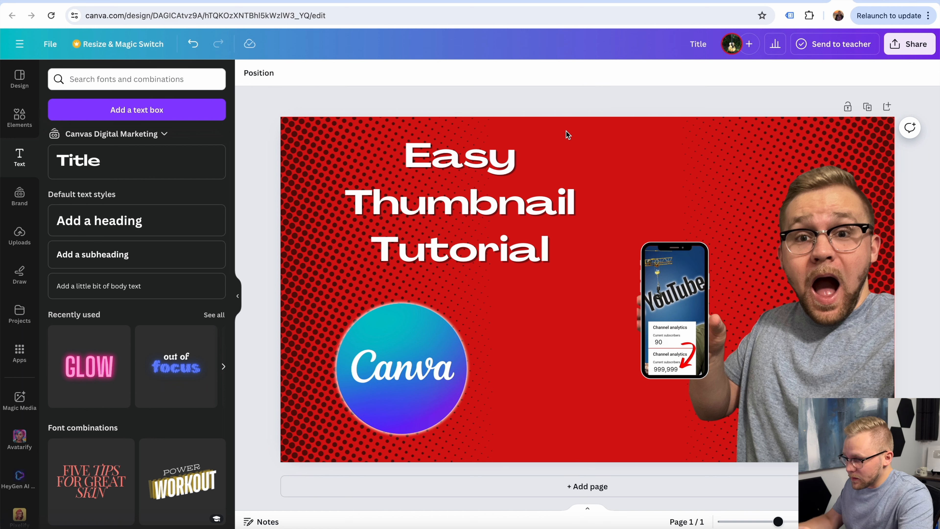
# Add a square shape stretched to cover the entire page and fill it with the document's red.
pyautogui.click(19, 117)
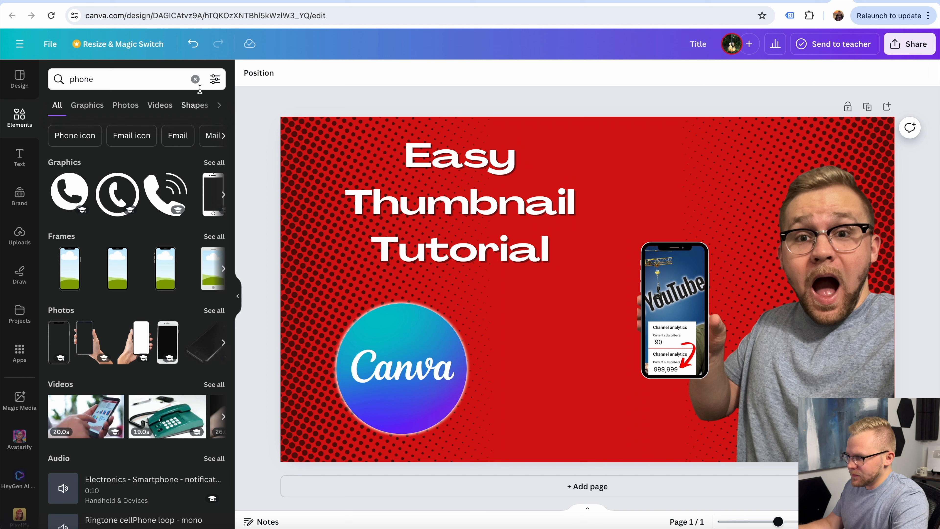
pyautogui.click(195, 79)
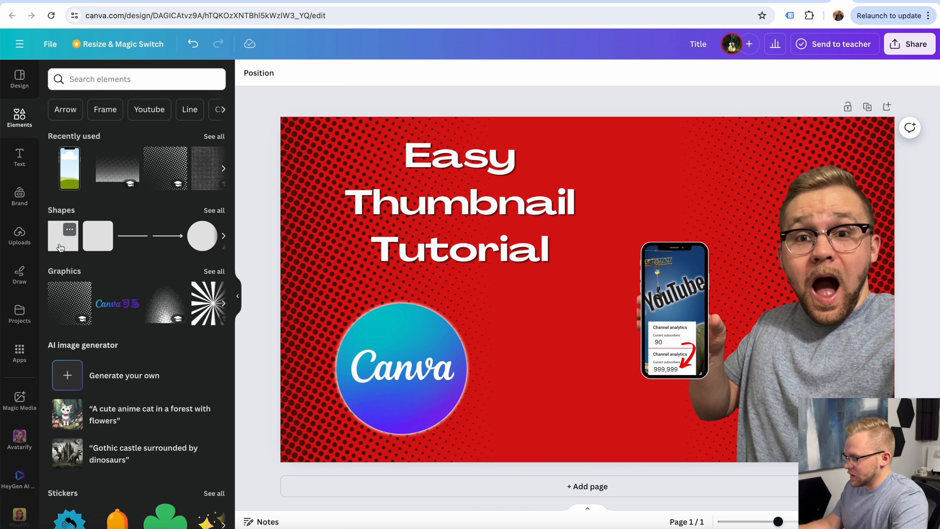
pyautogui.click(61, 247)
pyautogui.moveTo(527, 288); pyautogui.dragTo(280, 289)
pyautogui.moveTo(458, 235); pyautogui.dragTo(458, 117)
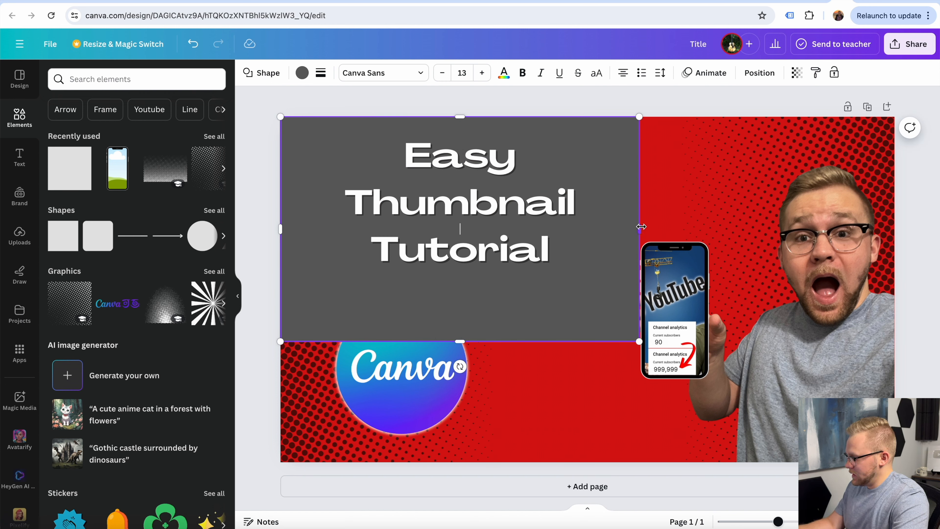
pyautogui.moveTo(640, 223); pyautogui.dragTo(895, 229)
pyautogui.moveTo(587, 341); pyautogui.dragTo(586, 462)
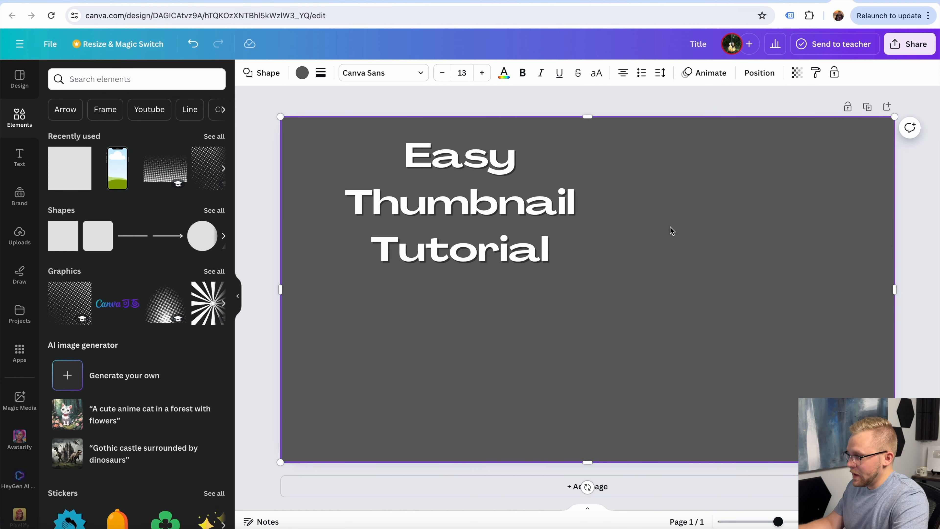
pyautogui.click(302, 74)
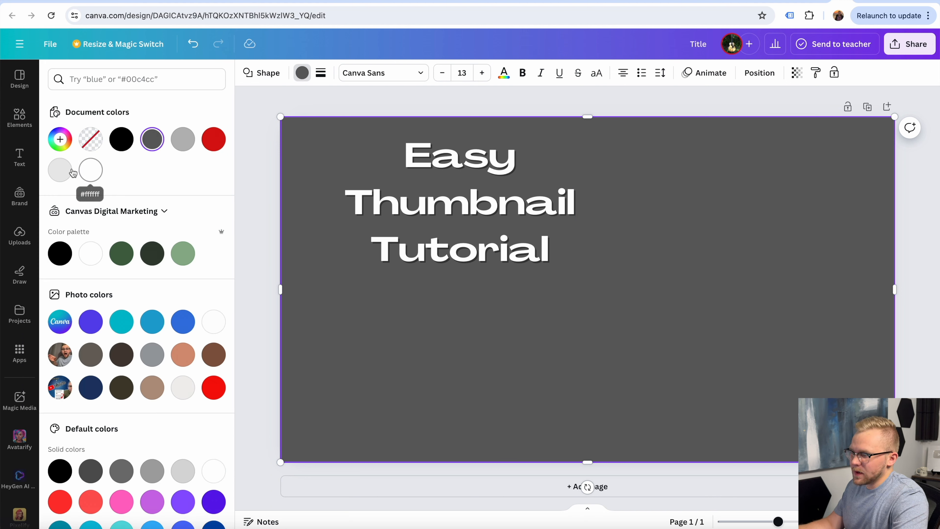
pyautogui.click(213, 139)
# Send the red full-page square backward one layer and then all the way to the back of the design.
pyautogui.rightClick(686, 263)
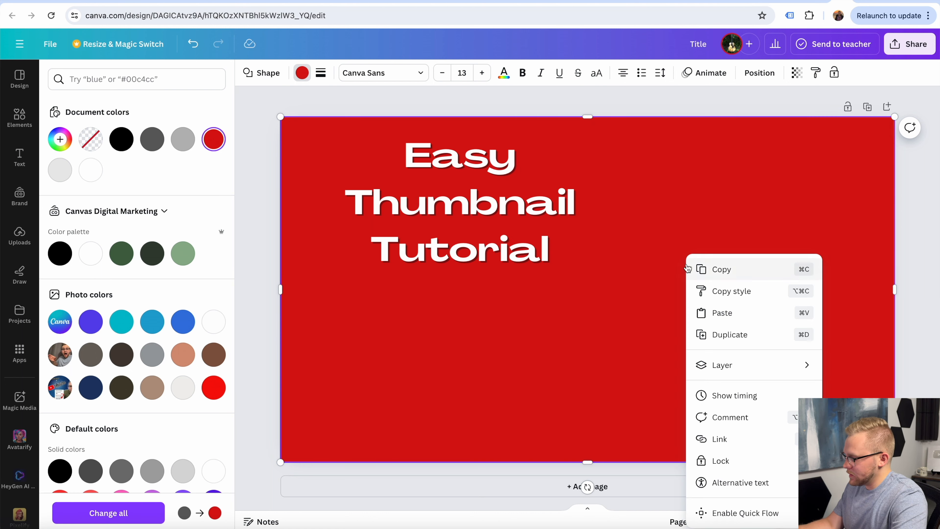
pyautogui.moveTo(752, 366)
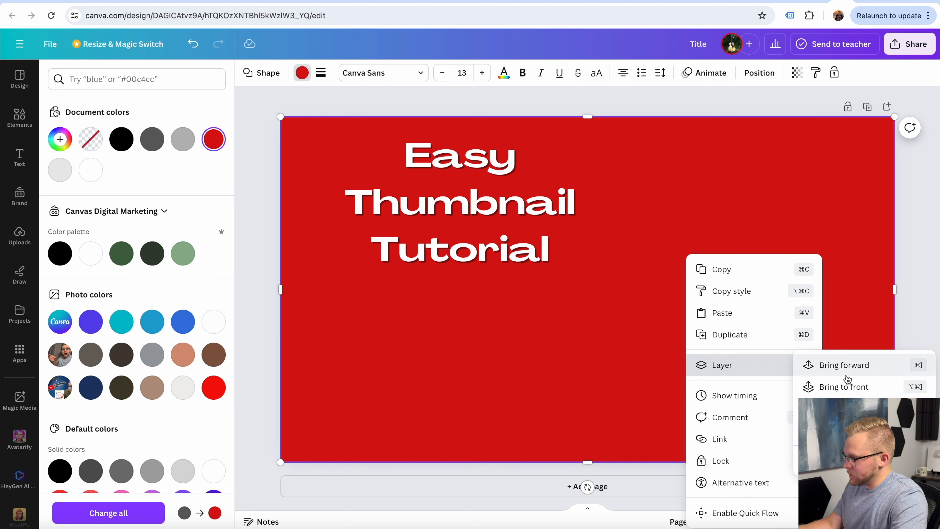
pyautogui.click(847, 408)
pyautogui.rightClick(555, 314)
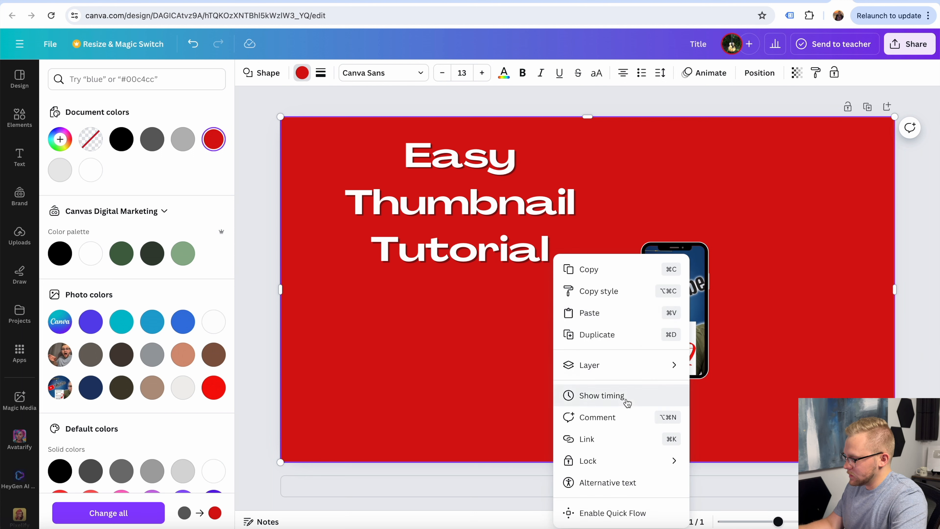
pyautogui.moveTo(624, 364)
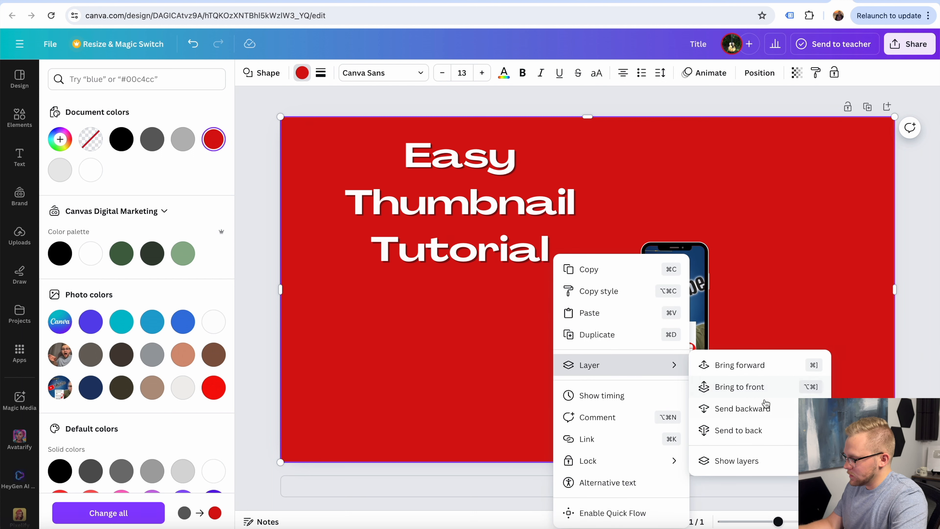
pyautogui.click(756, 430)
# Bring the red full-page square forward by two layers so it sits above the Canva logo.
pyautogui.rightClick(573, 335)
pyautogui.moveTo(647, 366)
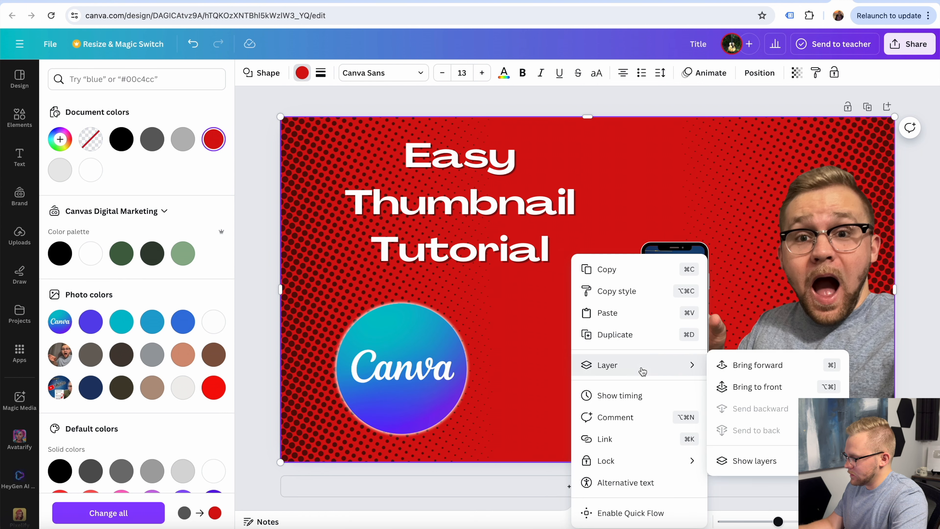
pyautogui.click(759, 365)
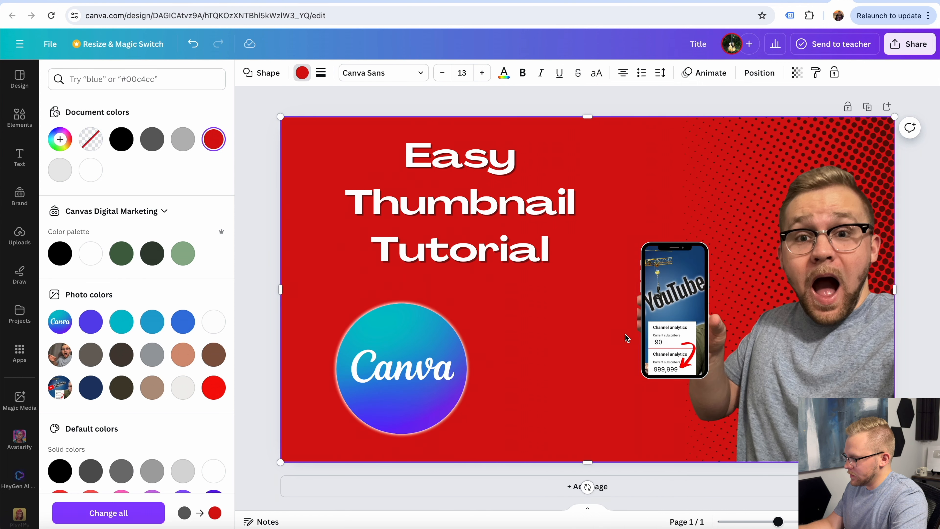
pyautogui.rightClick(614, 327)
pyautogui.moveTo(669, 370)
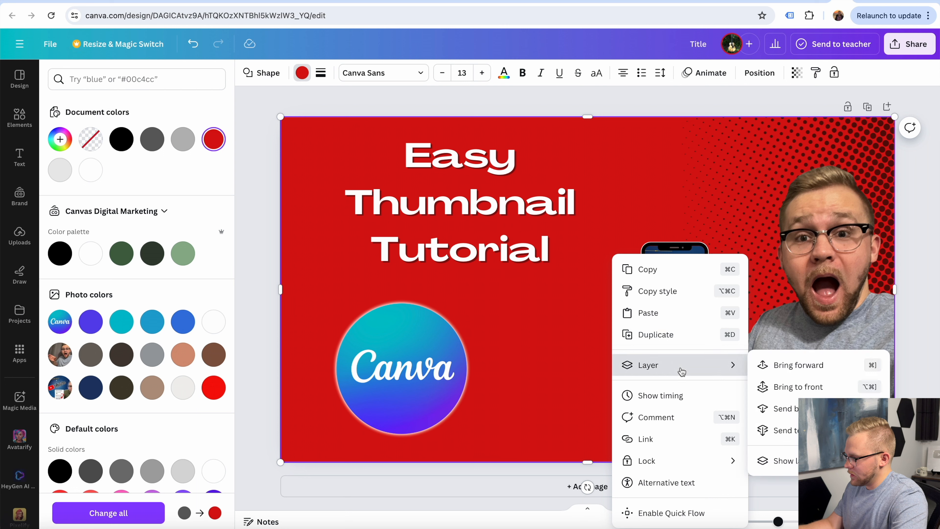
pyautogui.click(799, 367)
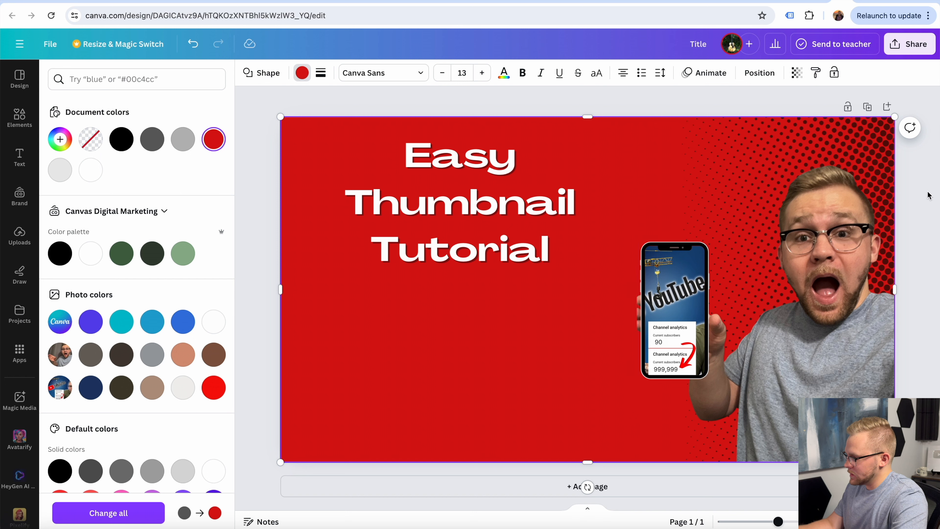
# Send the right halftone pattern to the back, behind the red square, and try shifting the pattern slightly upward.
pyautogui.click(859, 144)
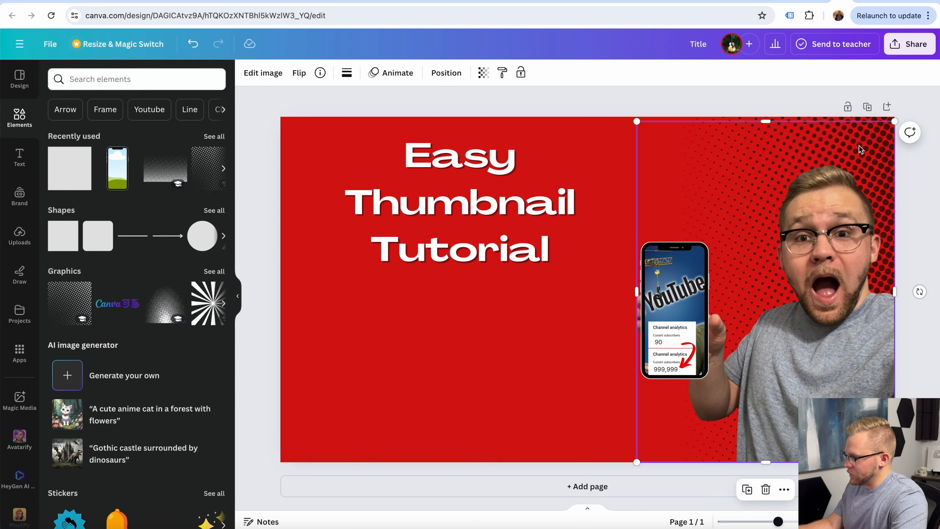
pyautogui.rightClick(858, 123)
pyautogui.moveTo(764, 257)
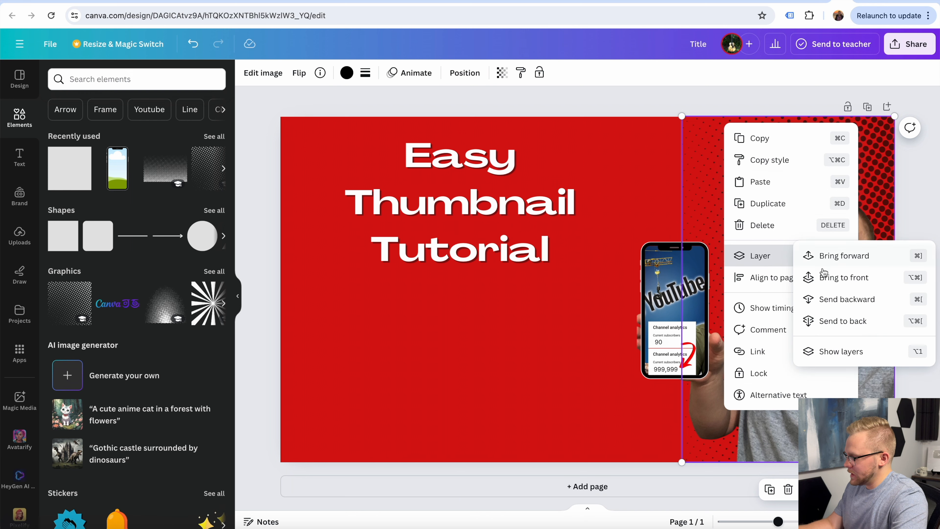
pyautogui.click(829, 320)
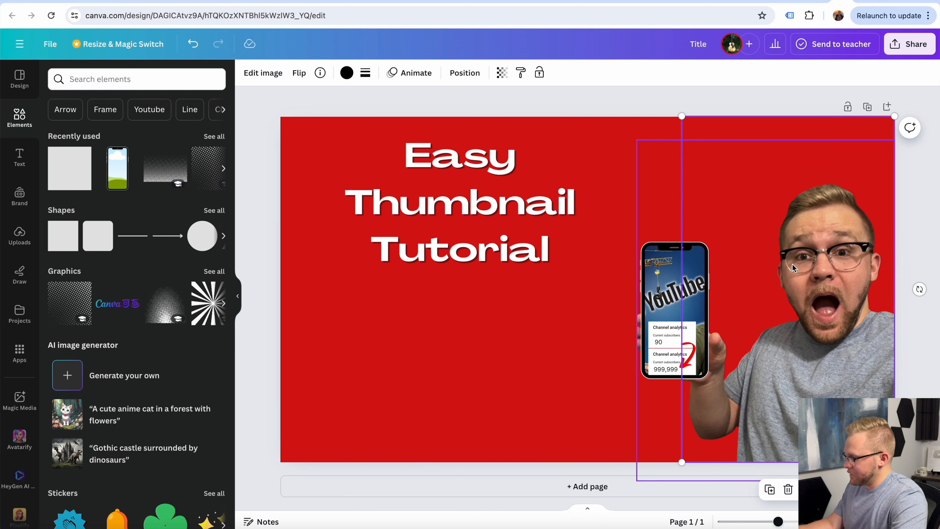
pyautogui.moveTo(811, 259); pyautogui.dragTo(810, 243)
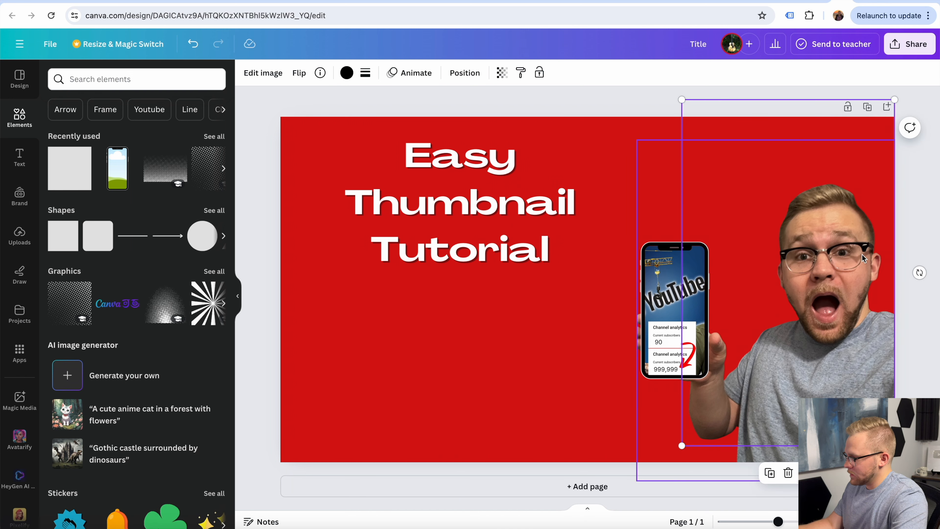
# Set the transparency of the red full-page square to 22 so the patterns show through it.
pyautogui.click(906, 215)
pyautogui.click(860, 169)
pyautogui.click(853, 132)
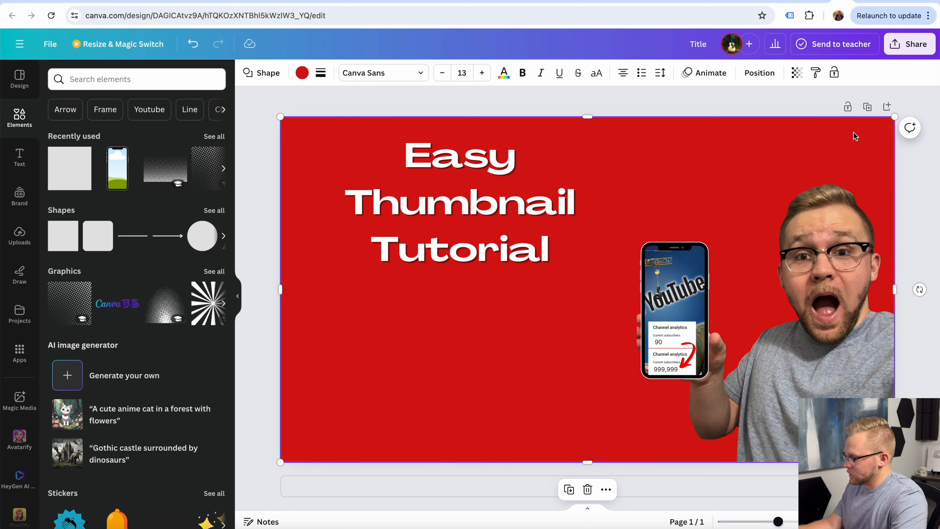
pyautogui.moveTo(823, 330)
pyautogui.mouseDown()
pyautogui.moveTo(823, 321)
pyautogui.moveTo(823, 331)
pyautogui.mouseUp()
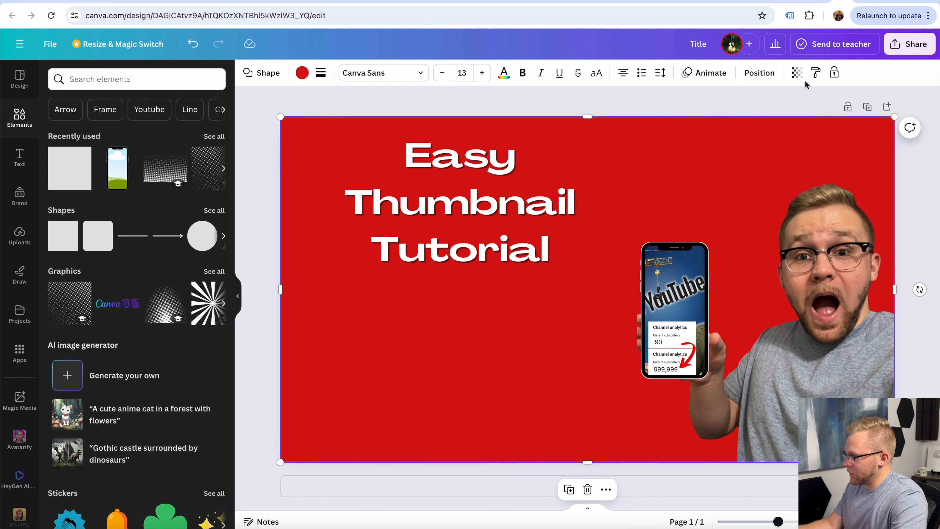
pyautogui.click(796, 73)
pyautogui.moveTo(763, 117); pyautogui.dragTo(711, 119)
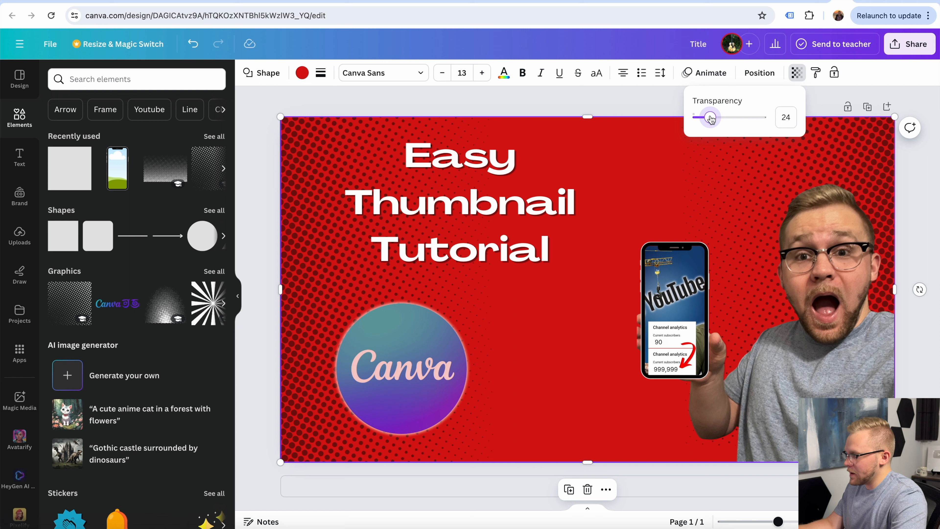
pyautogui.moveTo(710, 119); pyautogui.dragTo(710, 118)
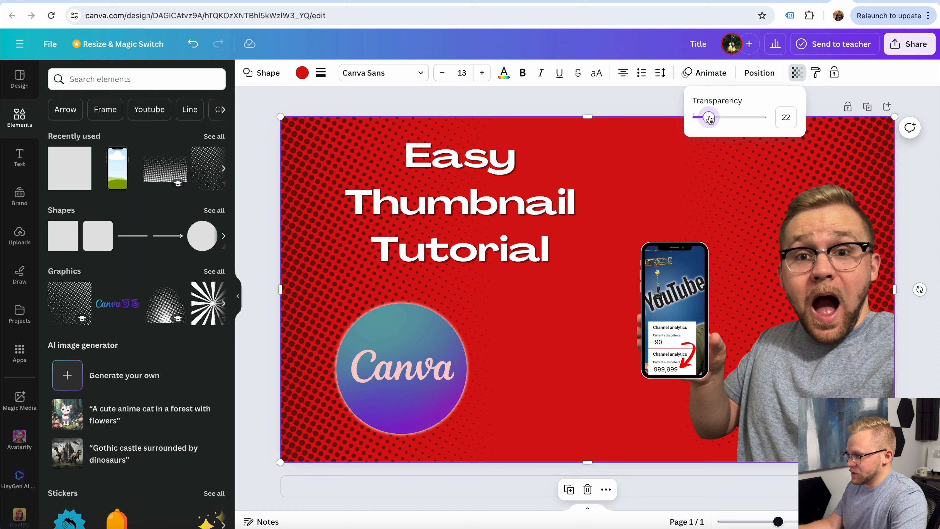
# Delete the semi-transparent red square that covers the page.
pyautogui.click(315, 145)
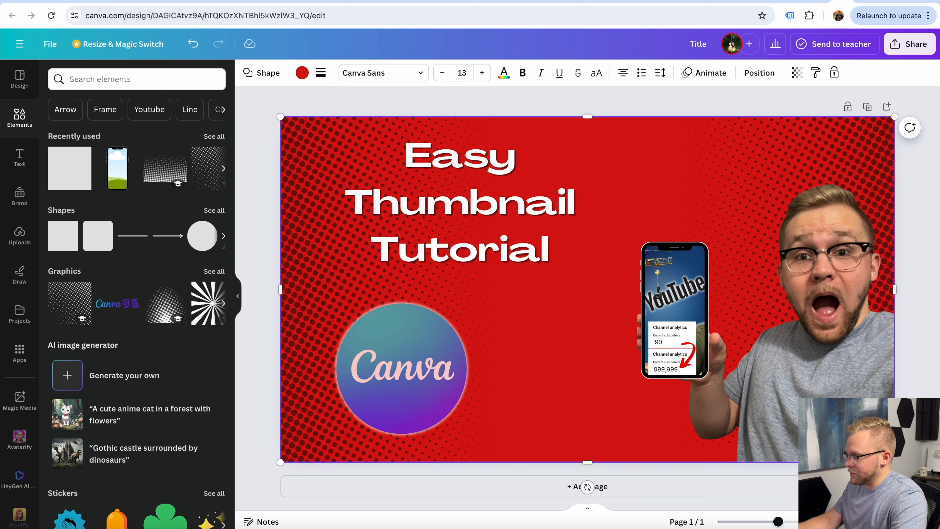
pyautogui.click(589, 95)
pyautogui.click(587, 148)
pyautogui.press('Delete')
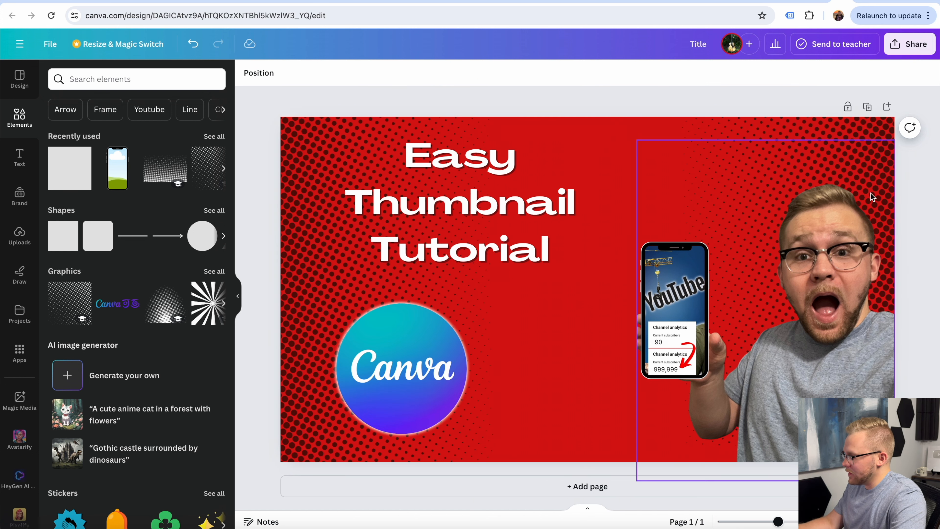
# Move the surprised man's cutout photo slightly up on the page.
pyautogui.click(868, 144)
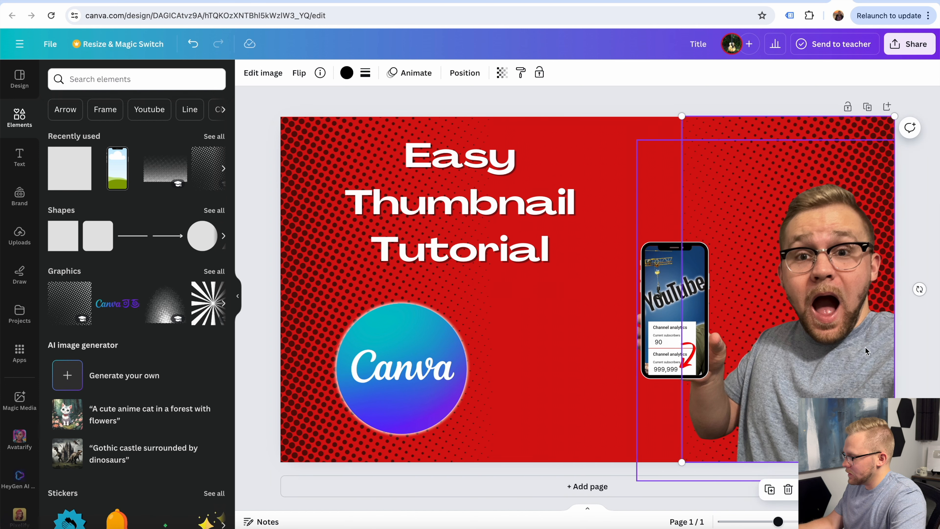
pyautogui.click(936, 342)
pyautogui.click(831, 331)
pyautogui.moveTo(831, 331); pyautogui.dragTo(831, 316)
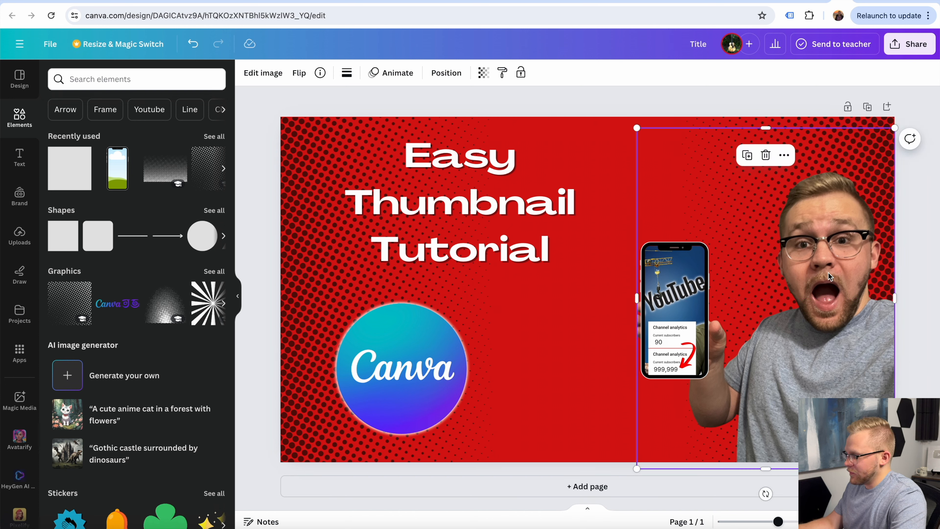
# Apply the Glow shadow effect to the man's photo, comparing it with the Outline style.
pyautogui.click(261, 73)
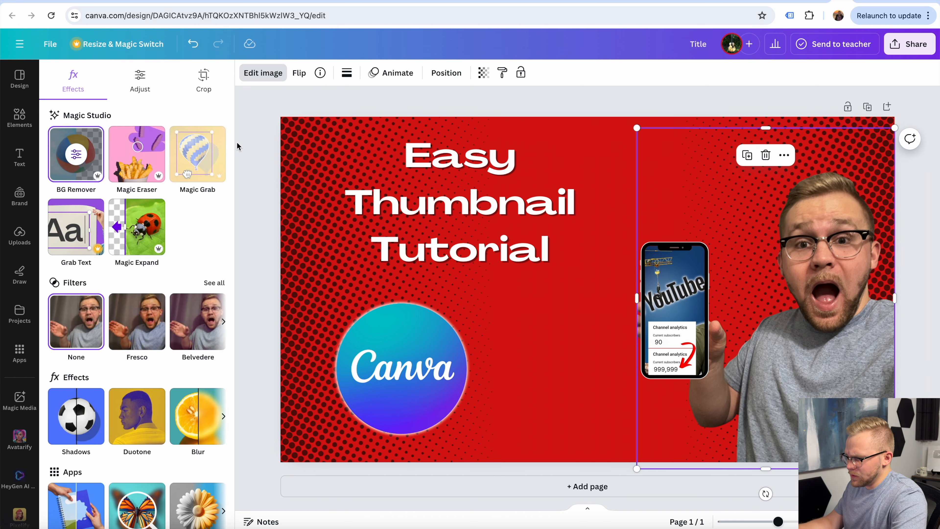
pyautogui.click(79, 430)
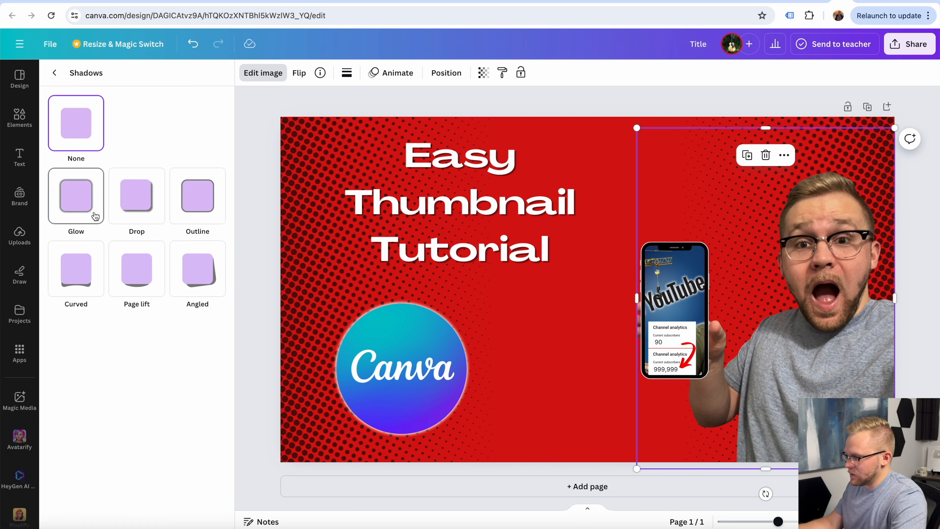
pyautogui.click(95, 216)
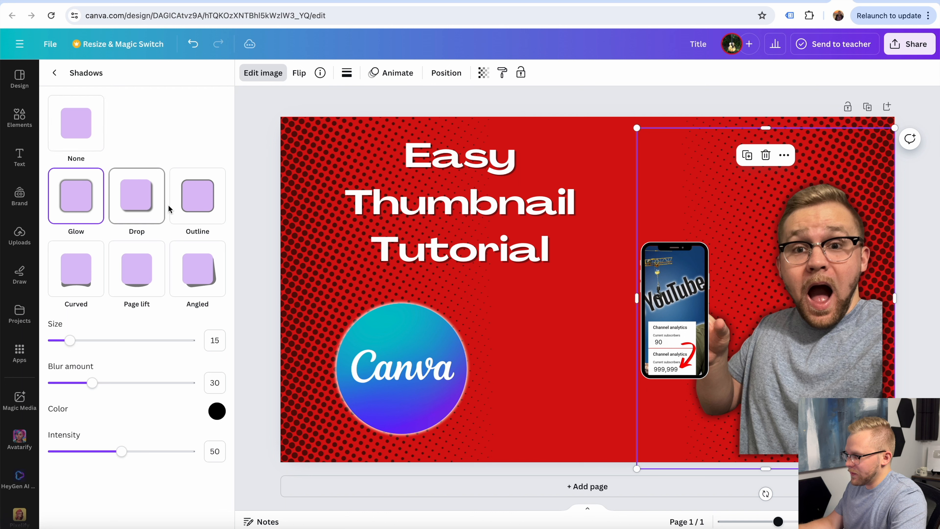
pyautogui.click(198, 209)
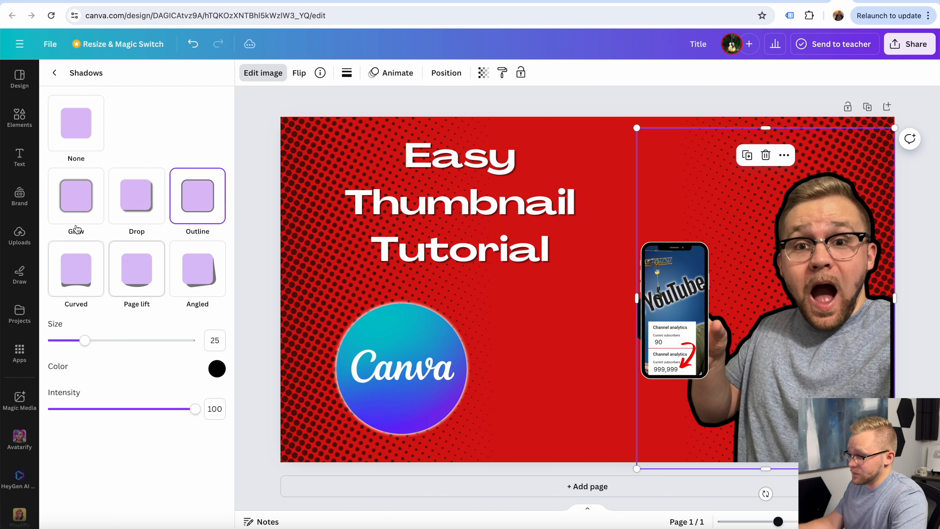
pyautogui.click(77, 198)
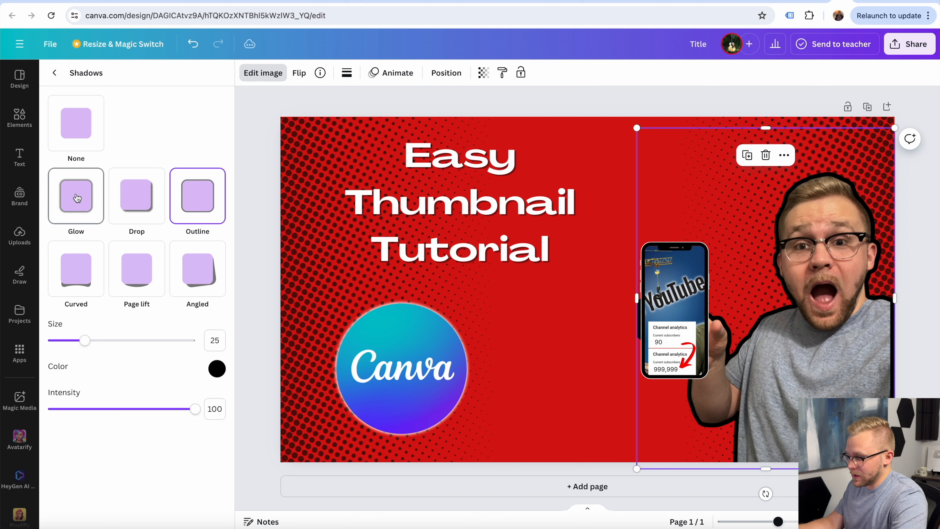
# Set the color of the man's glow to near-white #F8F8F8.
pyautogui.click(217, 412)
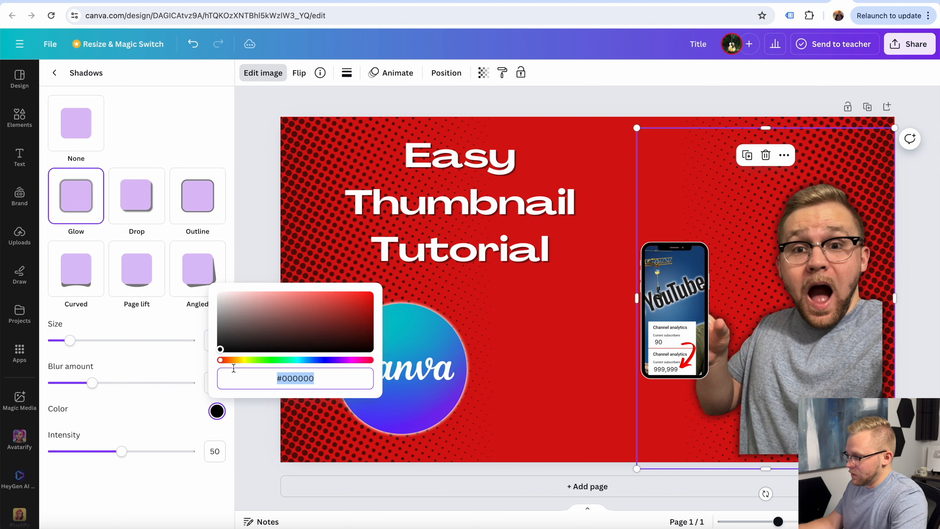
pyautogui.moveTo(221, 349); pyautogui.dragTo(220, 294)
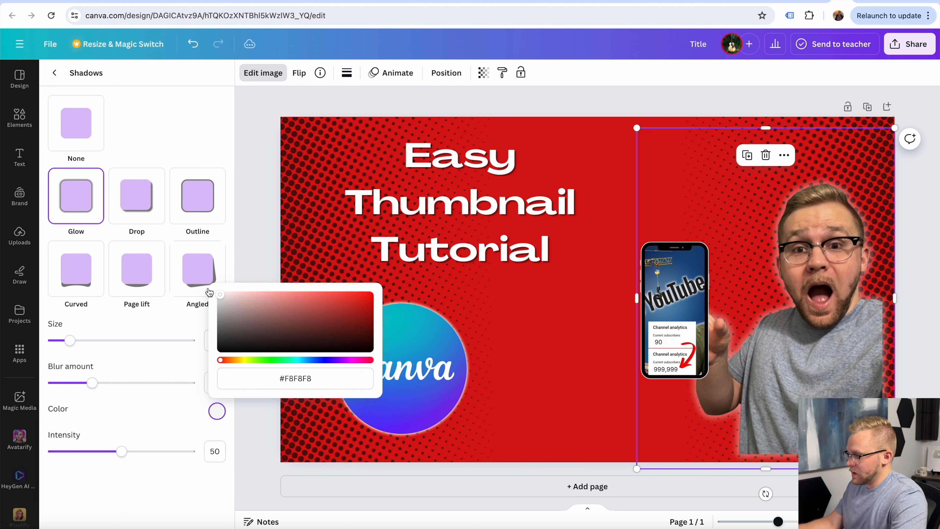
pyautogui.click(239, 238)
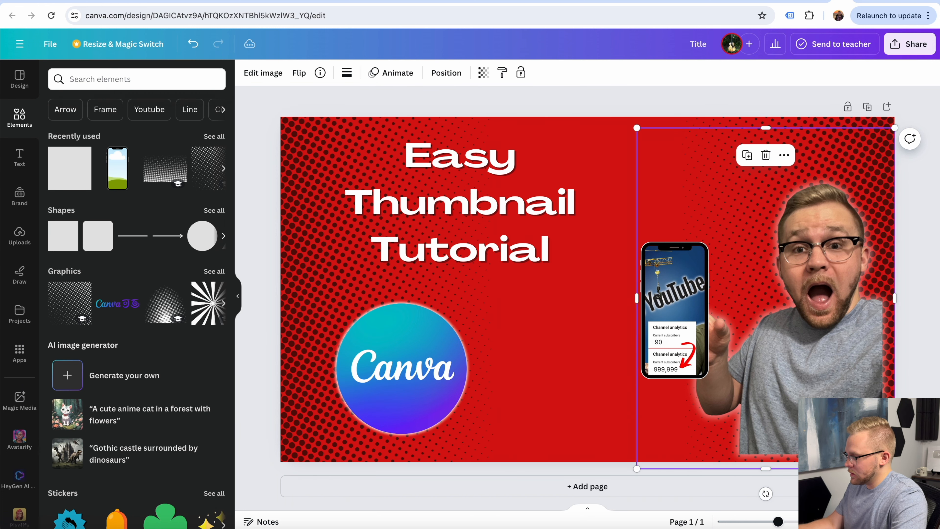
# Enlarge the man's photo and reposition it so his hand lines up behind the phone.
pyautogui.moveTo(895, 469); pyautogui.dragTo(931, 517)
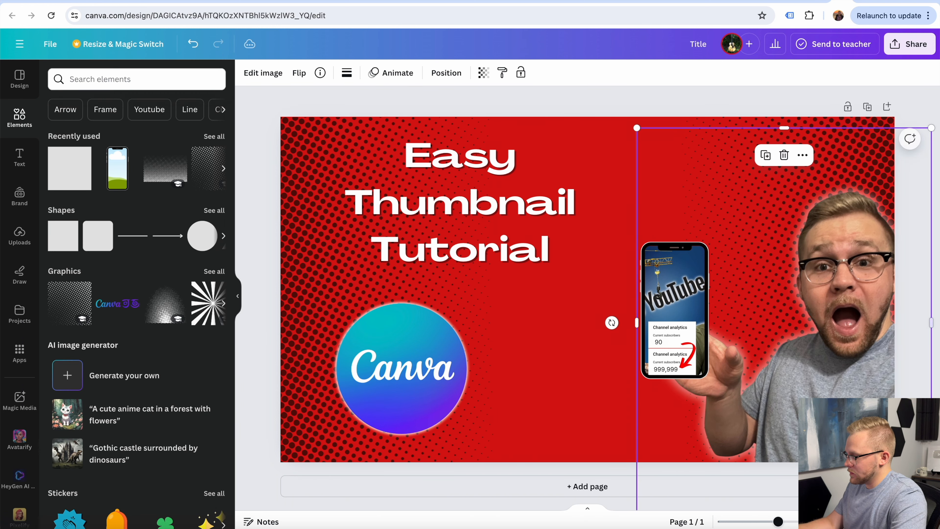
pyautogui.moveTo(843, 322); pyautogui.dragTo(821, 290)
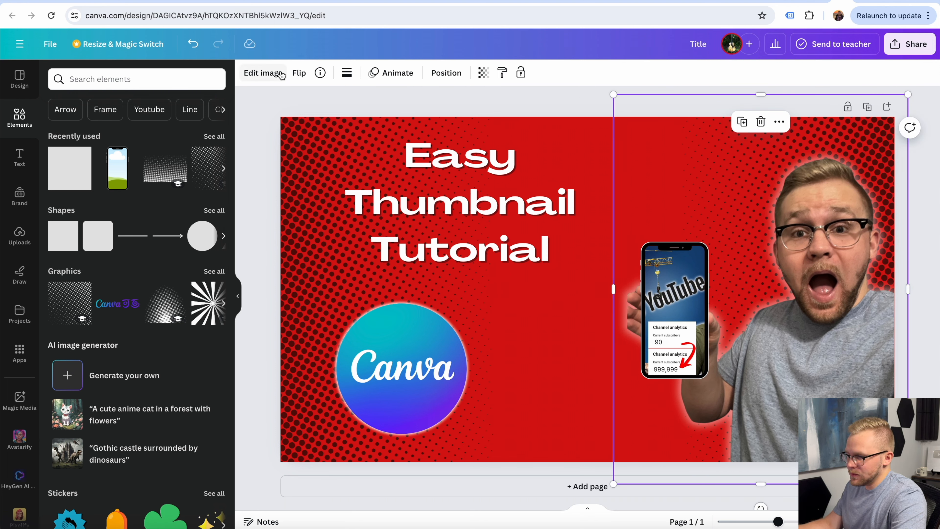
# Apply the Face Retouch effect to the man's photo with Smooth skin at 100.
pyautogui.click(263, 73)
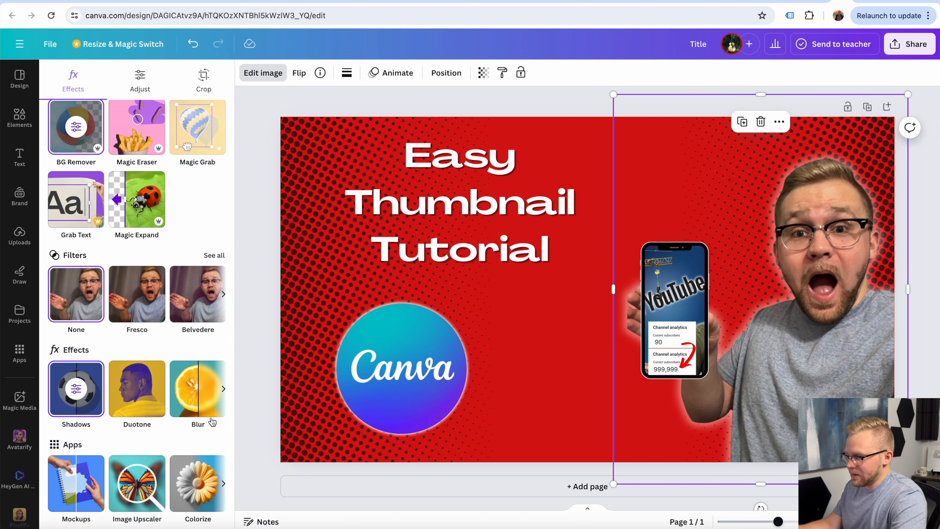
pyautogui.click(223, 387)
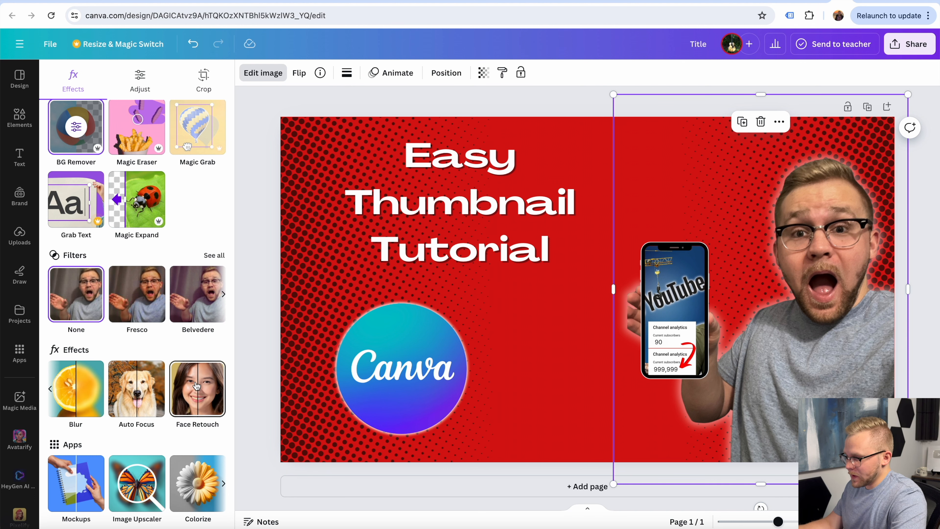
pyautogui.click(197, 386)
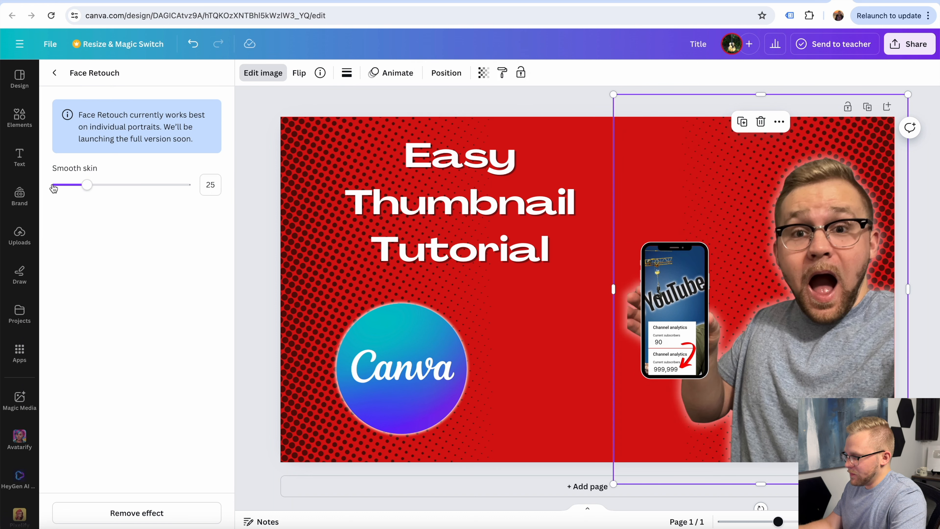
pyautogui.moveTo(54, 189); pyautogui.dragTo(195, 196)
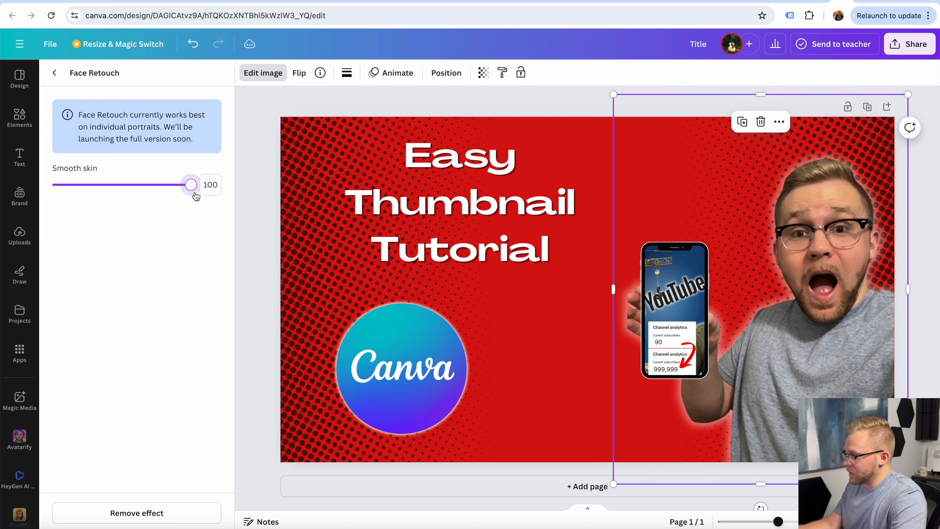
pyautogui.click(260, 191)
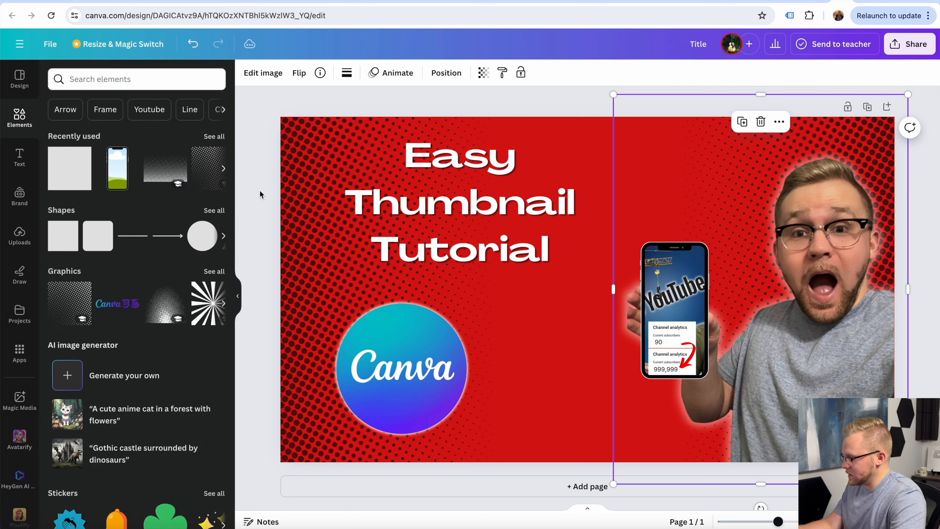
# Shift the phone mockup slightly left and up so it sits in the man's hand.
pyautogui.click(702, 323)
pyautogui.moveTo(701, 323); pyautogui.dragTo(683, 319)
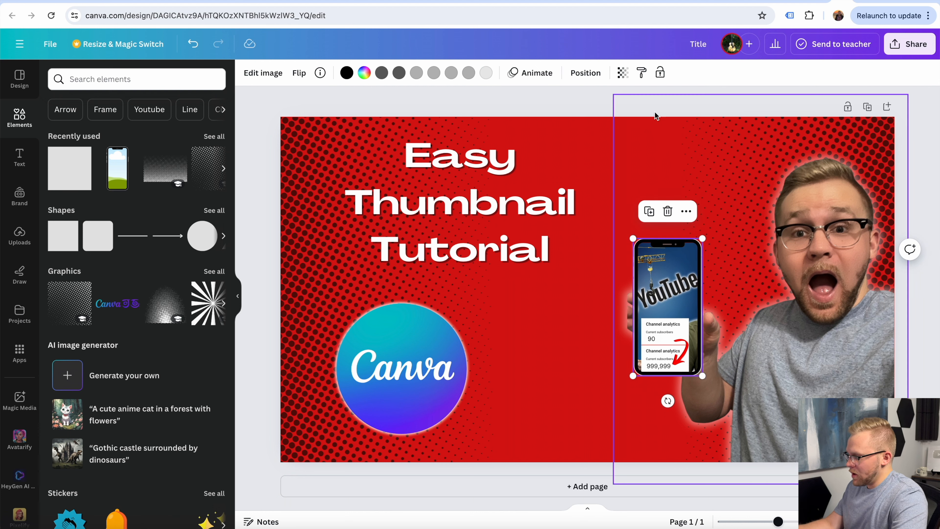
pyautogui.click(645, 100)
# Enlarge the "Easy Thumbnail Tutorial" title to font size 55.9 and reposition it above the Canva logo.
pyautogui.moveTo(473, 236); pyautogui.dragTo(476, 234)
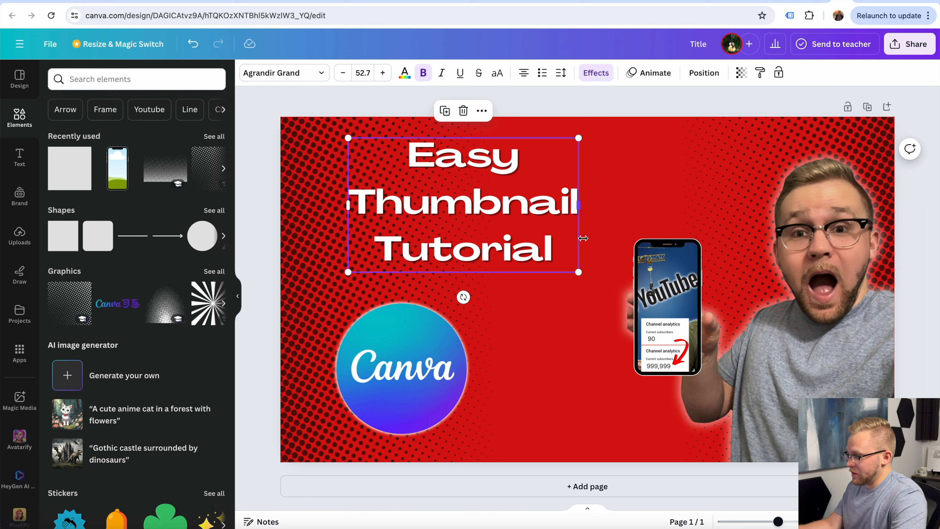
pyautogui.moveTo(579, 272); pyautogui.dragTo(592, 281)
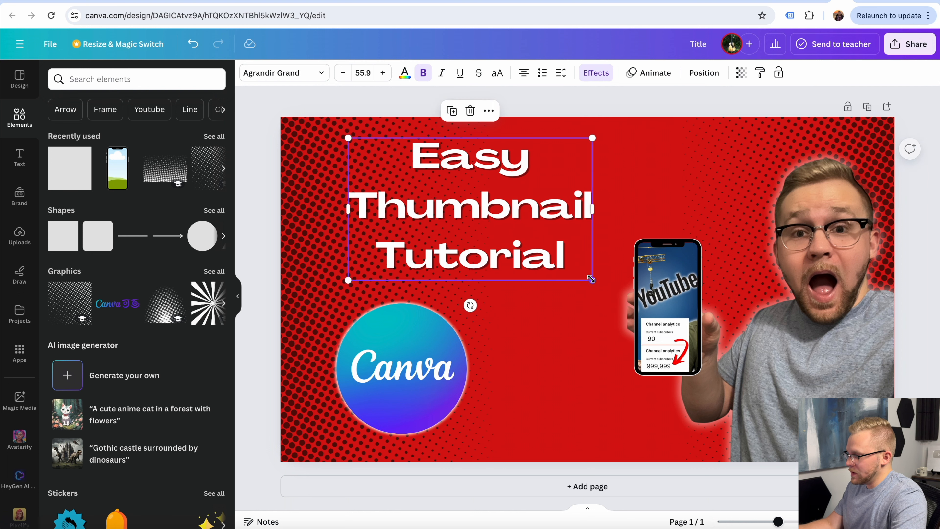
pyautogui.moveTo(548, 248); pyautogui.dragTo(543, 241)
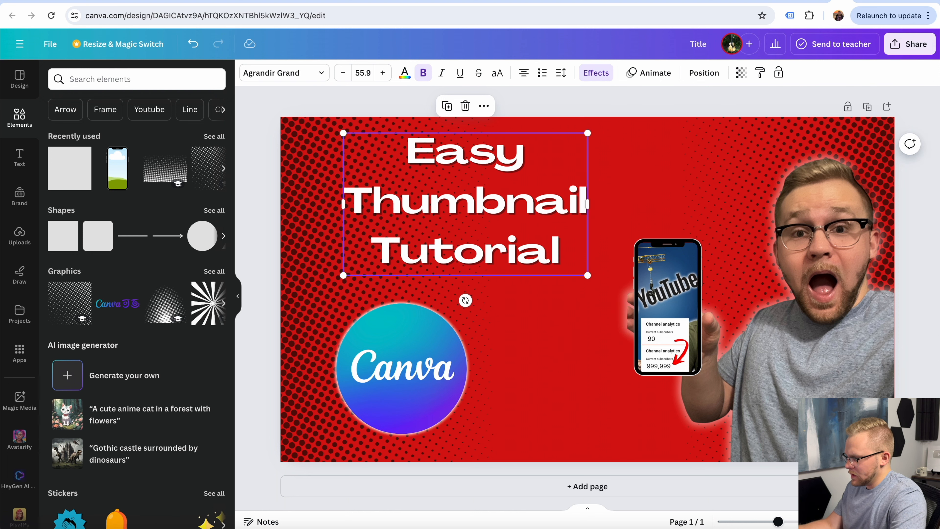
pyautogui.click(253, 154)
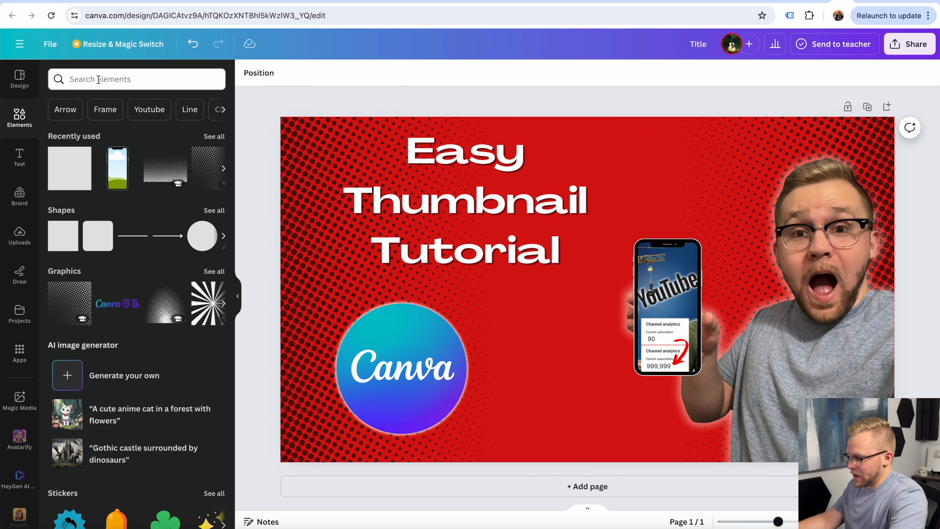
# Search the elements for "arrow" and look through the graphics results.
pyautogui.click(111, 79)
pyautogui.write('arrow')
pyautogui.press('Return')
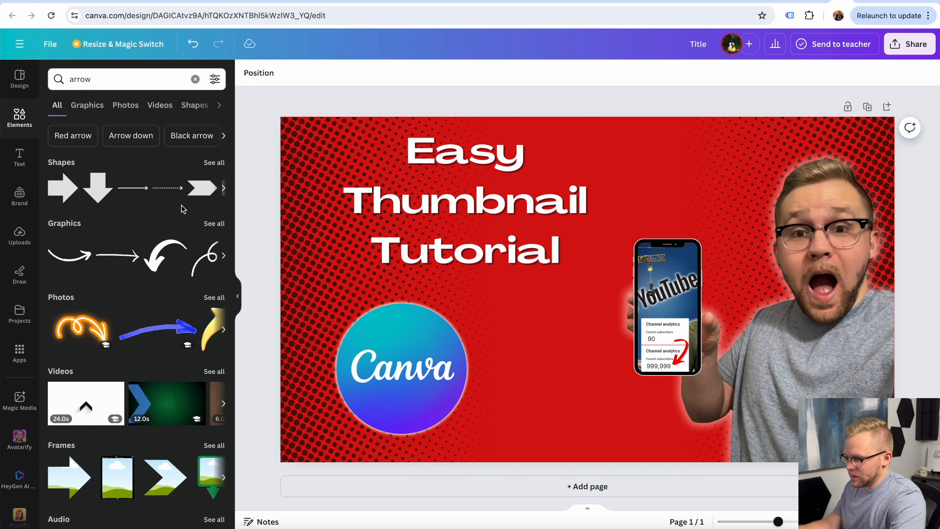
pyautogui.click(87, 107)
pyautogui.click(126, 106)
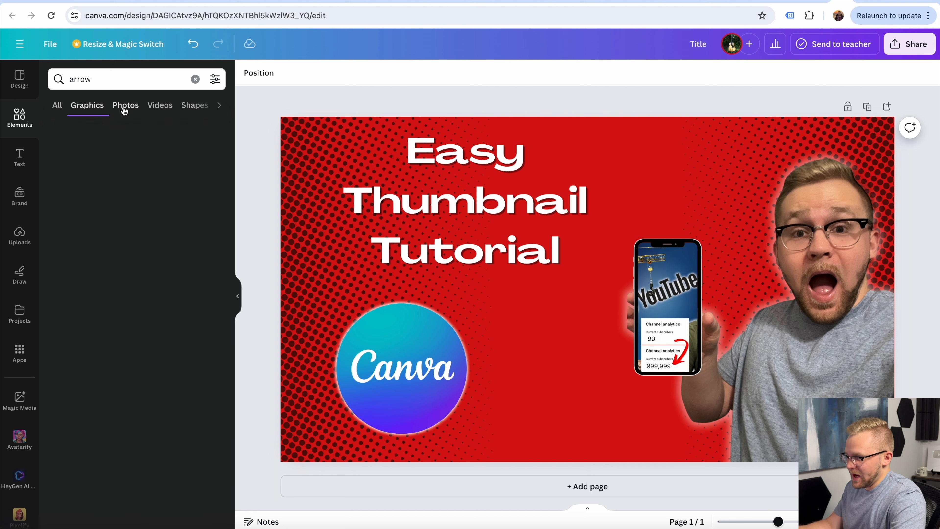
# Search the elements for "chart", try a line chart on the thumbnail, and delete it.
pyautogui.click(195, 79)
pyautogui.write('chart')
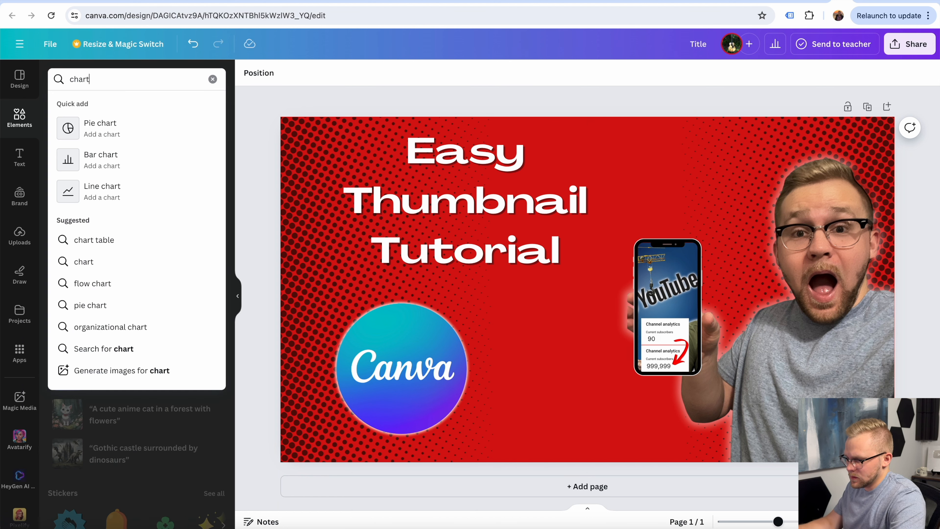
pyautogui.press('Return')
pyautogui.scroll(-2, 135, 277)
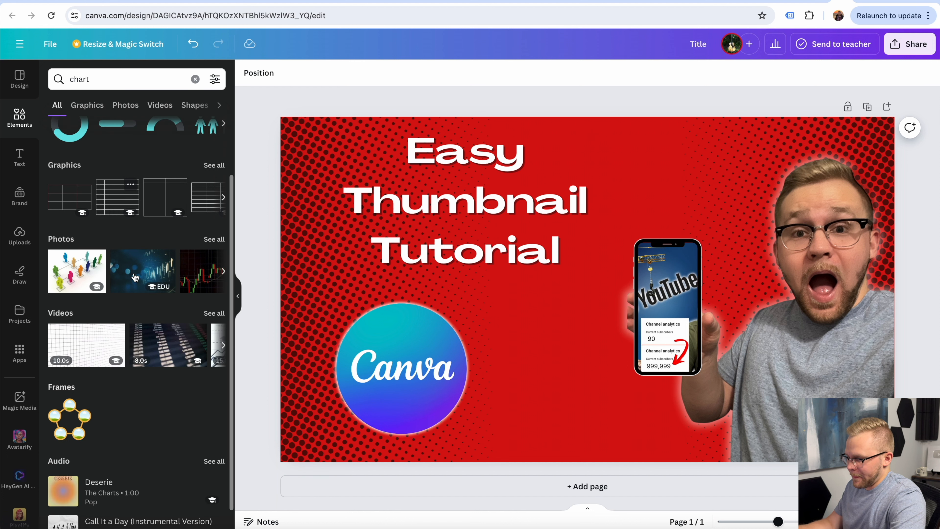
pyautogui.scroll(2, 148, 241)
pyautogui.click(223, 195)
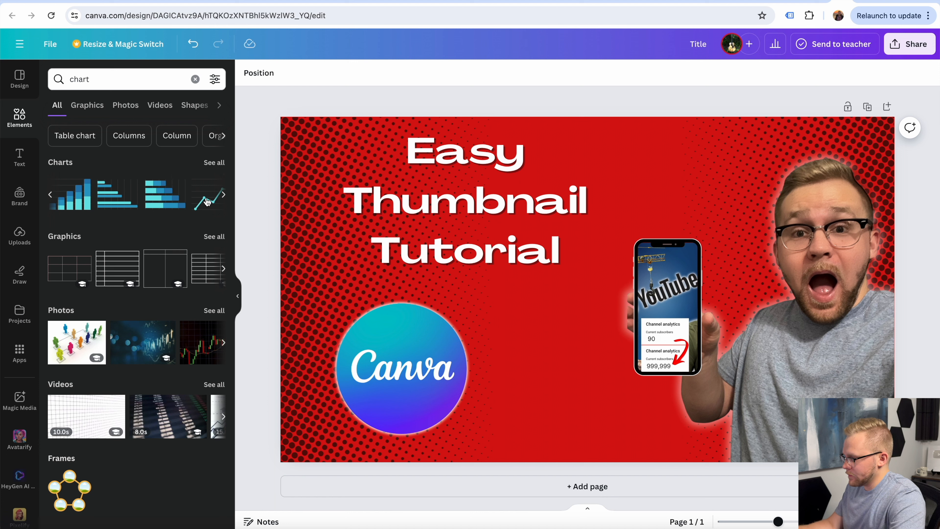
pyautogui.click(205, 201)
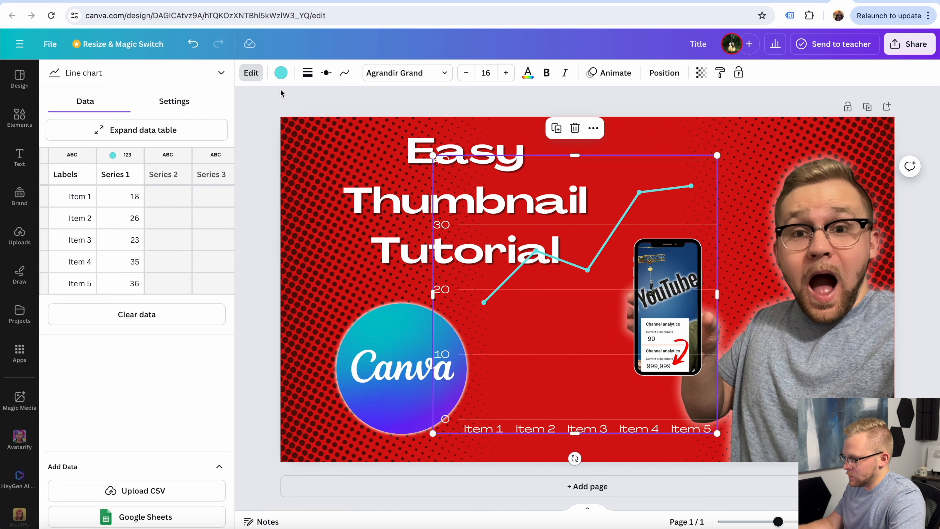
pyautogui.press('Delete')
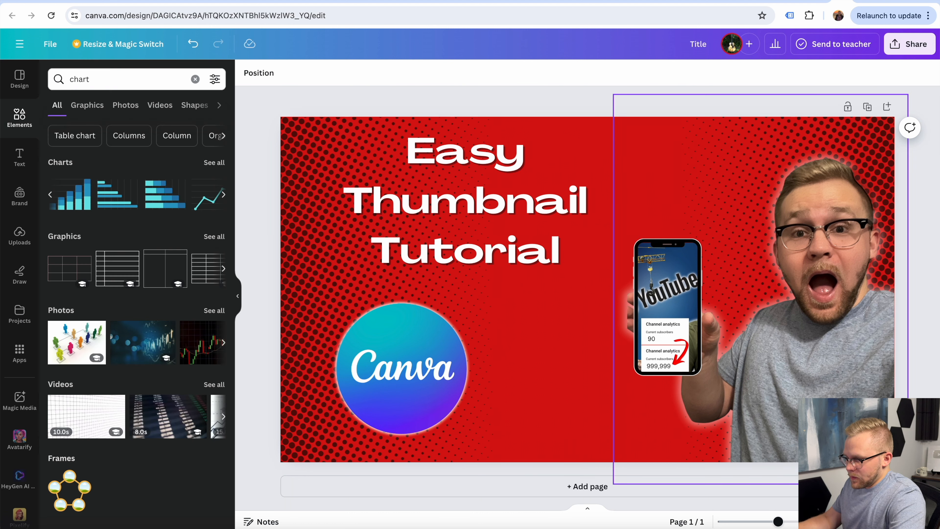
# Search the elements for "growth", add the zigzag rising arrow, and enlarge it diagonally from the page's lower edge to its upper edge.
pyautogui.click(195, 79)
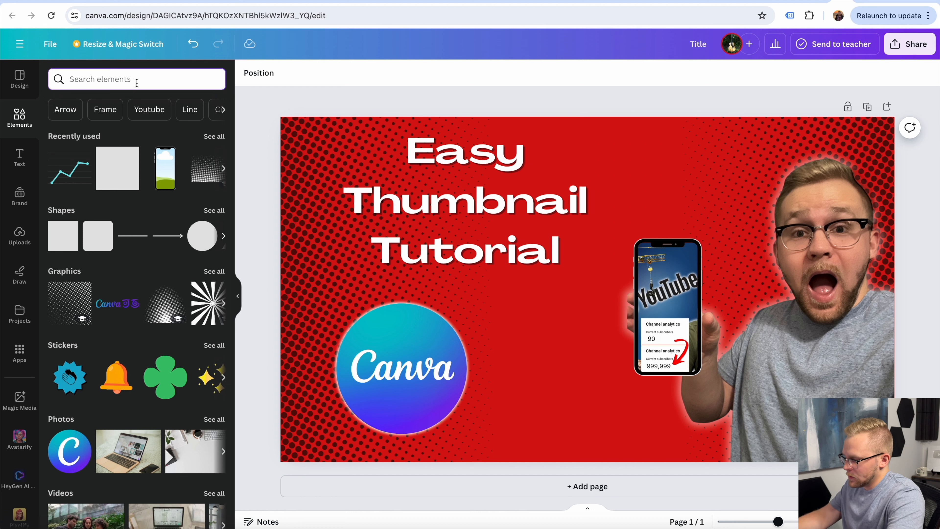
pyautogui.write('growth')
pyautogui.press('Return')
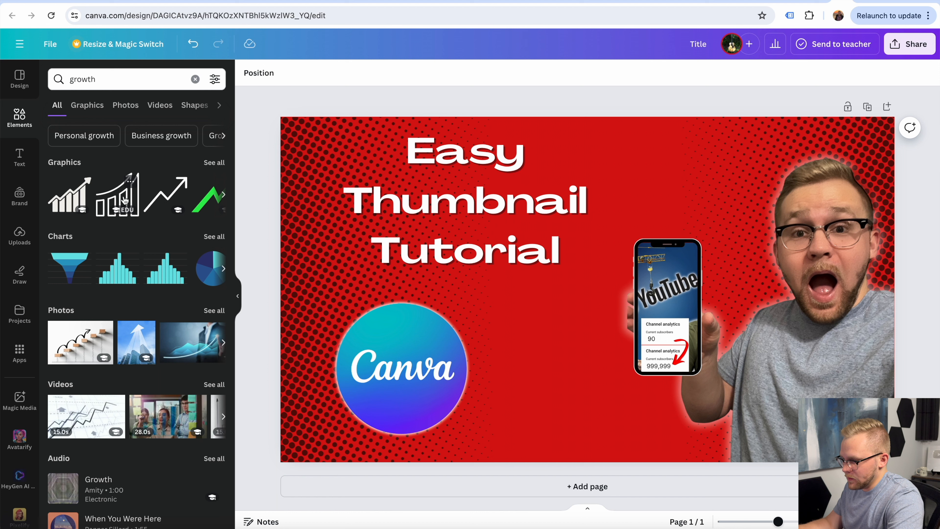
pyautogui.click(168, 195)
pyautogui.moveTo(502, 359); pyautogui.dragTo(374, 462)
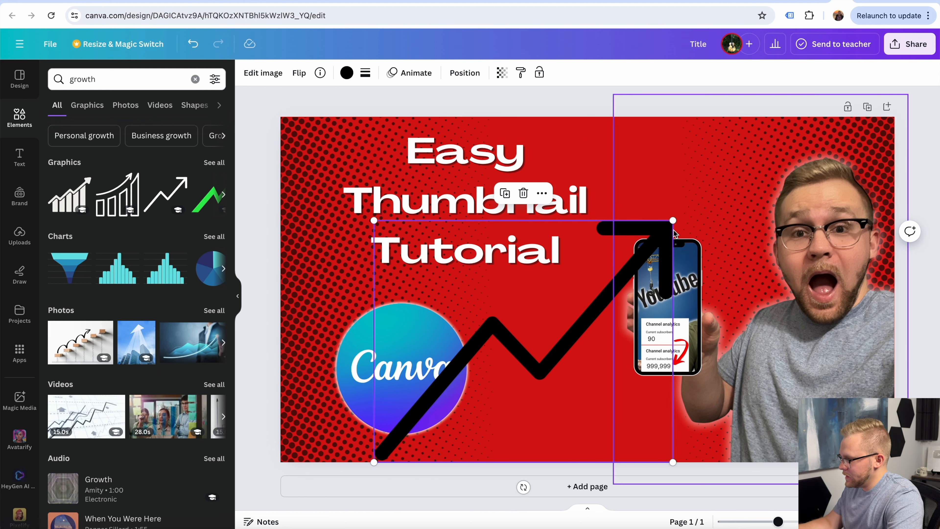
pyautogui.moveTo(672, 220); pyautogui.dragTo(834, 159)
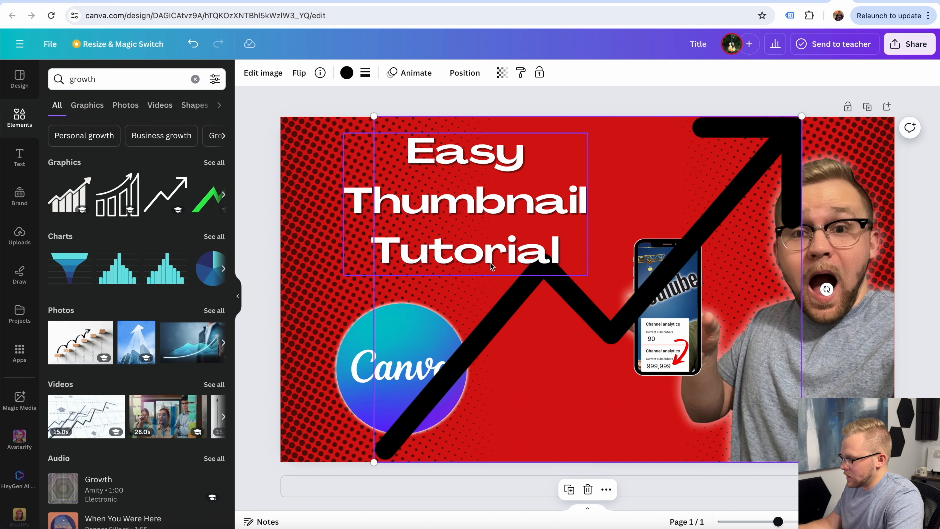
# Recolor the growth arrow to blue #1fa5d3 and send it to the back.
pyautogui.click(346, 73)
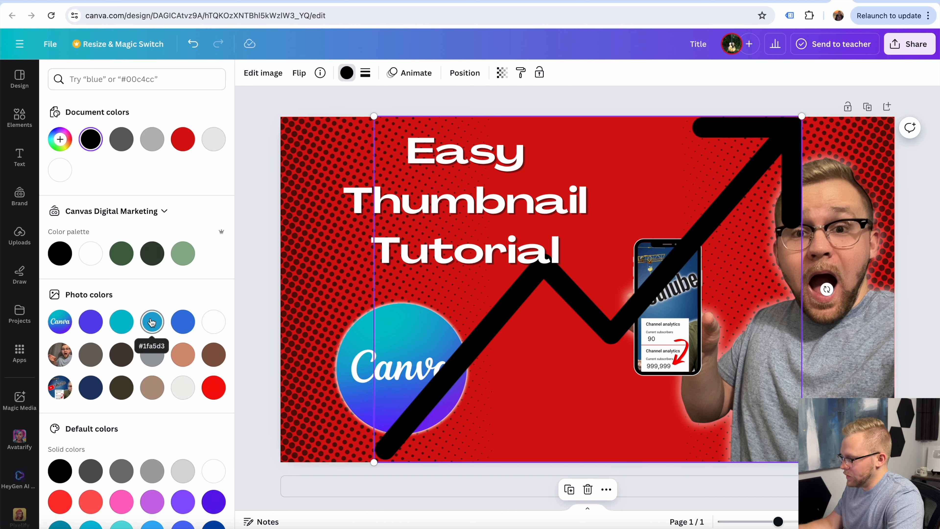
pyautogui.click(152, 323)
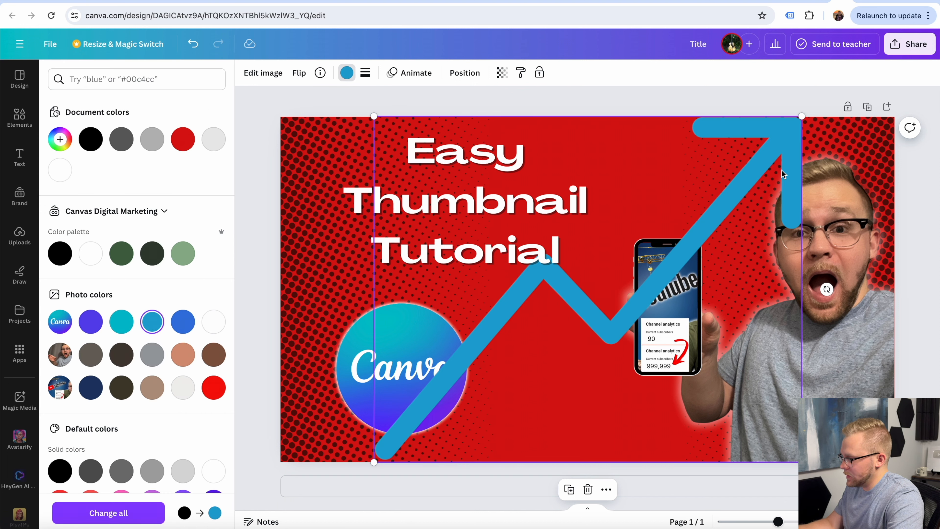
pyautogui.rightClick(774, 154)
pyautogui.moveTo(823, 284)
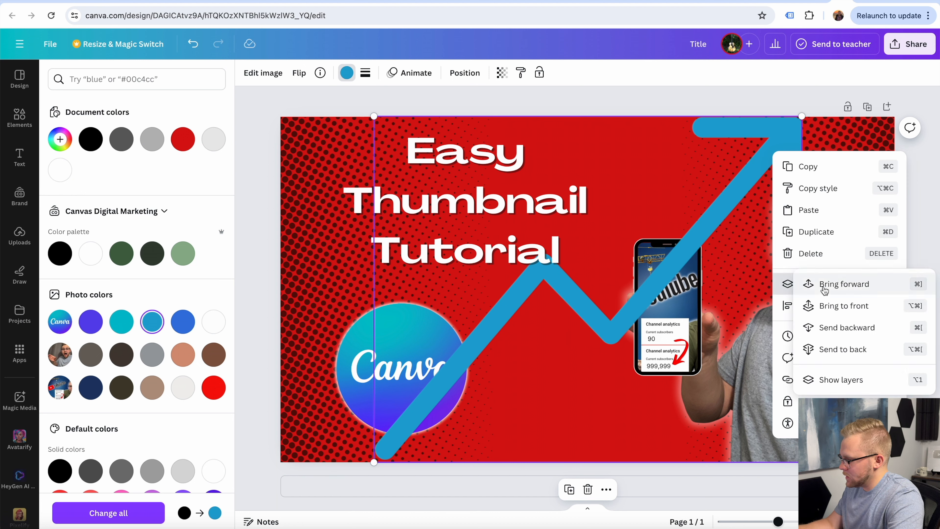
pyautogui.click(849, 351)
pyautogui.click(936, 203)
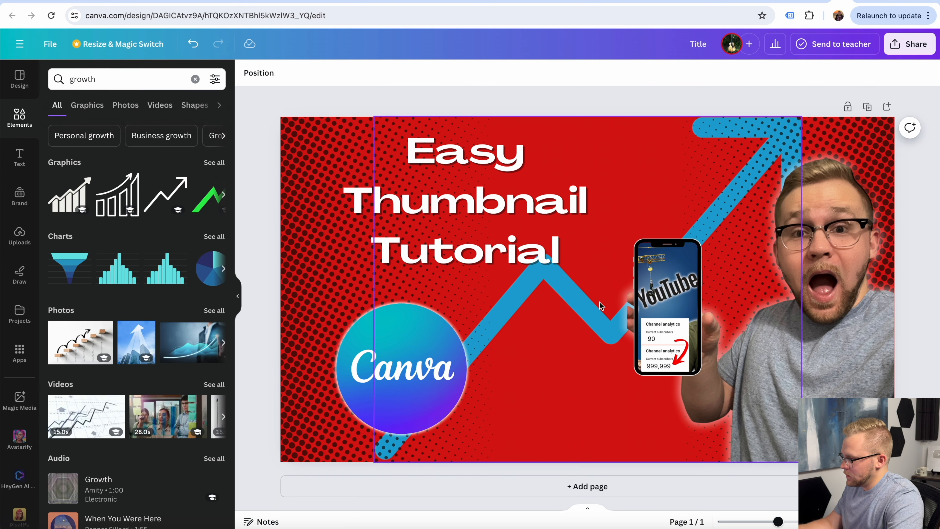
# Bring the blue growth arrow forward one layer, above the halftone dots on the left.
pyautogui.rightClick(570, 309)
pyautogui.moveTo(635, 381)
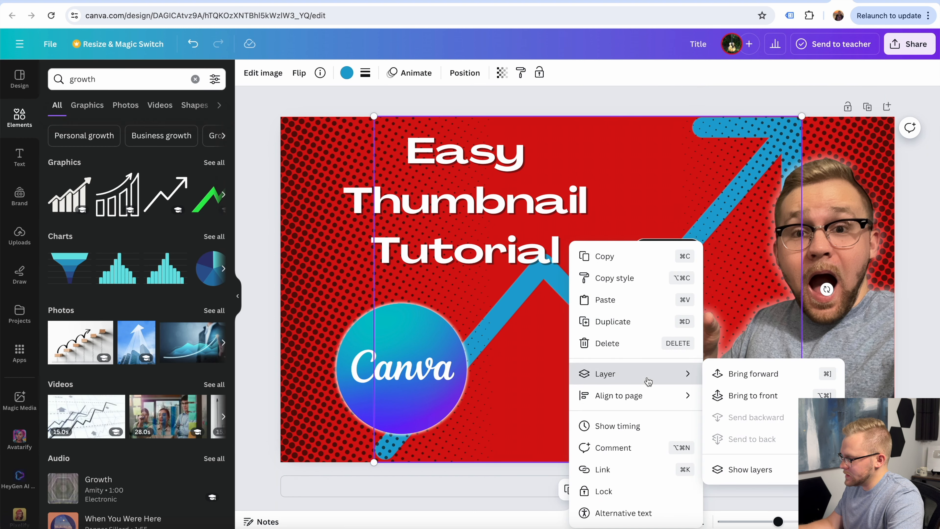
pyautogui.click(766, 373)
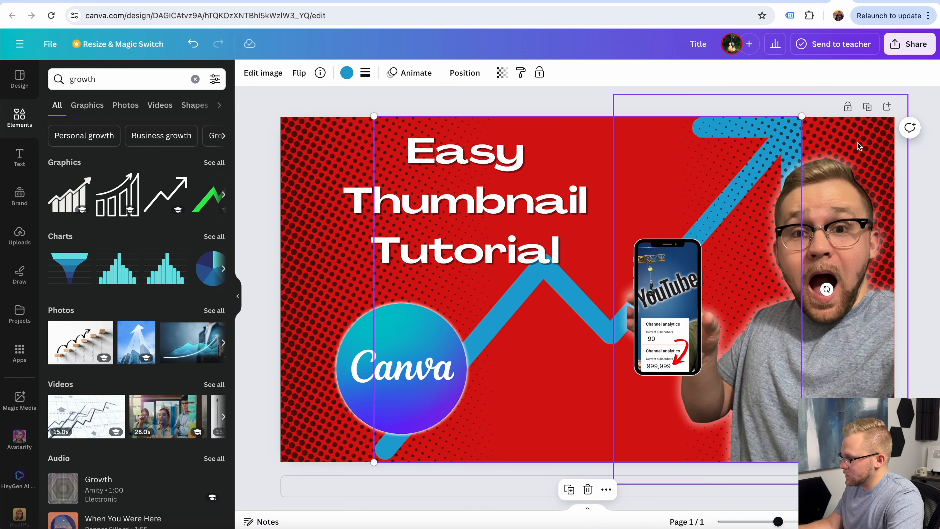
# Try sending the man's photo to the back and undo it.
pyautogui.click(861, 136)
pyautogui.rightClick(861, 136)
pyautogui.moveTo(761, 275)
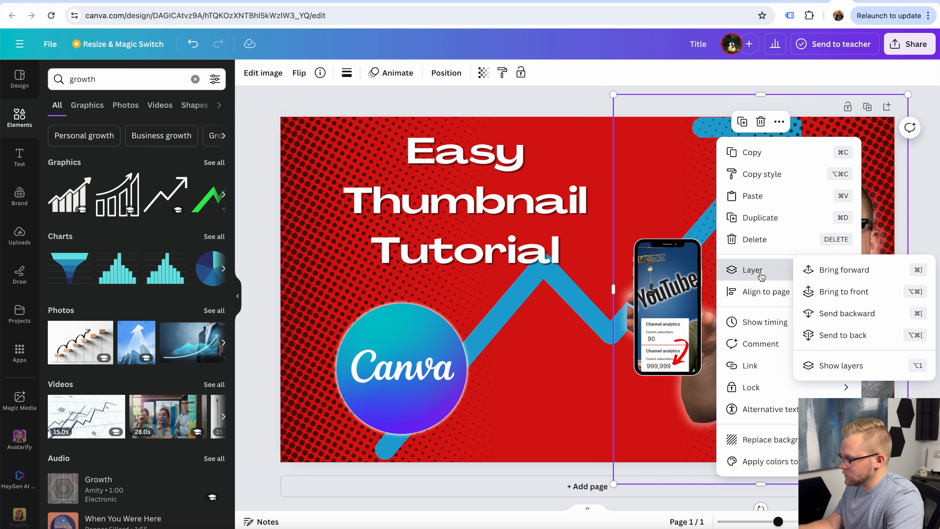
pyautogui.click(848, 334)
pyautogui.hotkey('ctrl', 'z')
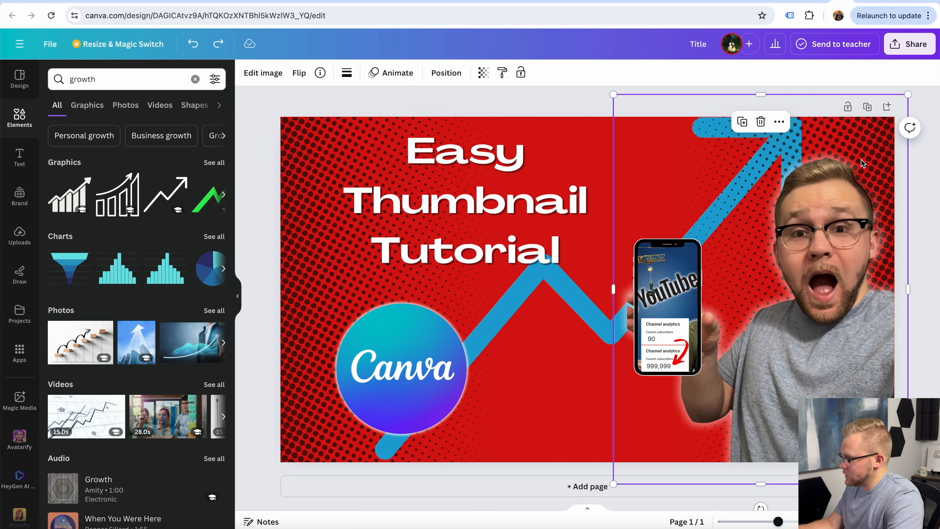
# Move the man's photo down to reach the right halftone dots, send the dots to the back, and return the photo to its place.
pyautogui.press('super+shift+z')
pyautogui.rightClick(862, 126)
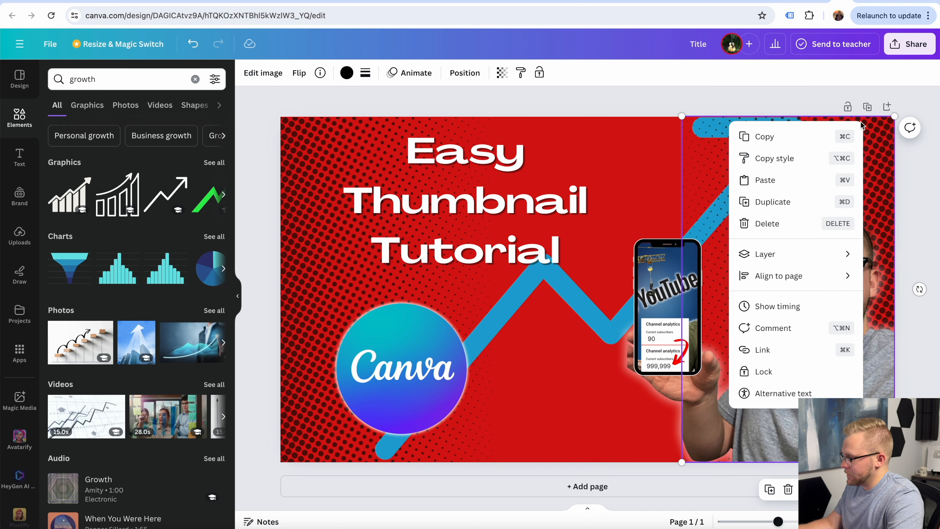
pyautogui.moveTo(788, 255)
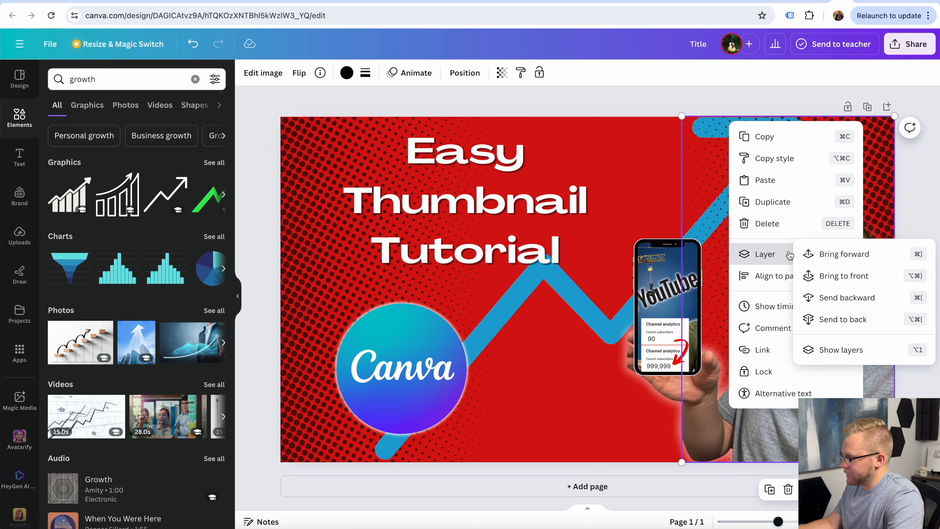
pyautogui.click(858, 317)
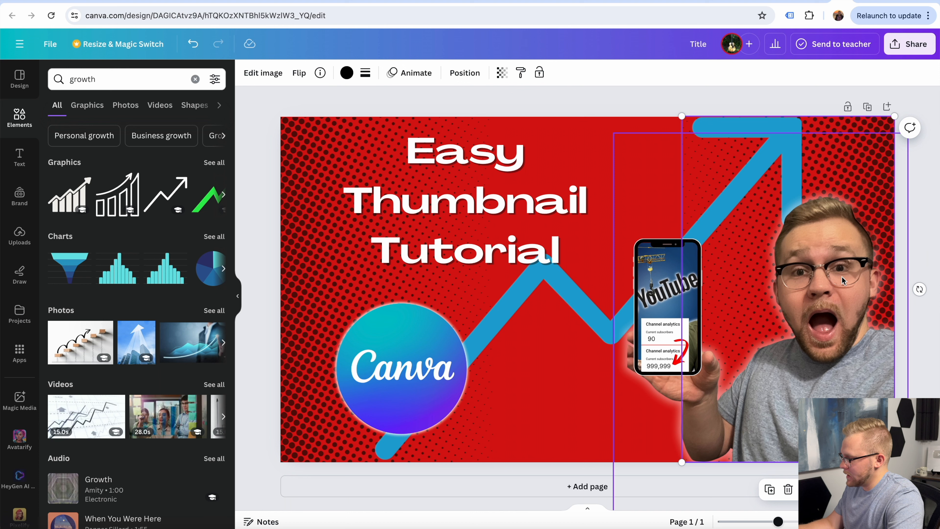
pyautogui.moveTo(842, 278); pyautogui.dragTo(828, 224)
pyautogui.click(919, 203)
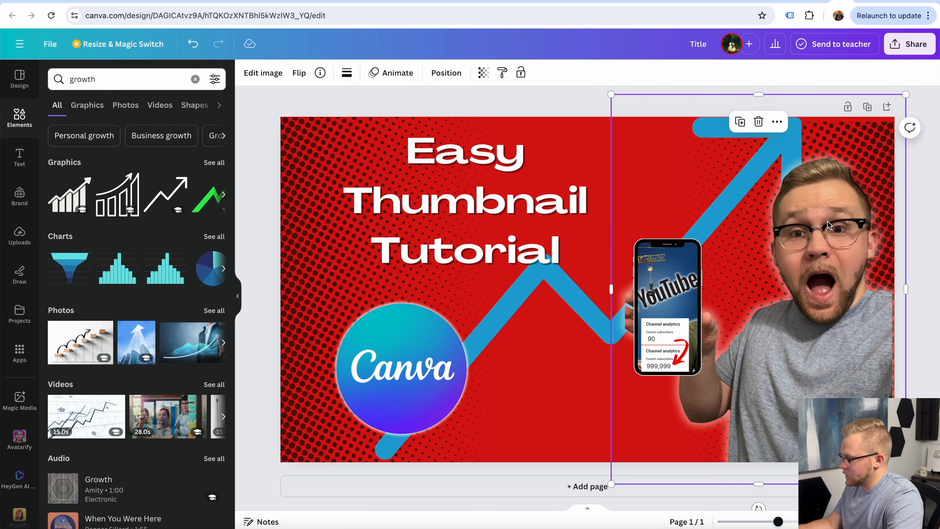